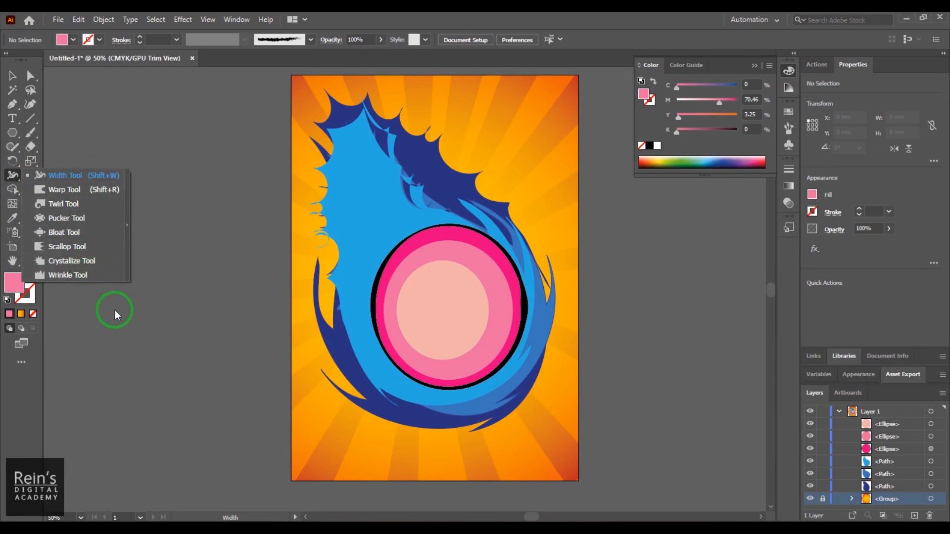
- Delete the blue flame shapes and the pink circles from the orange sunburst artwork
click(723, 393)
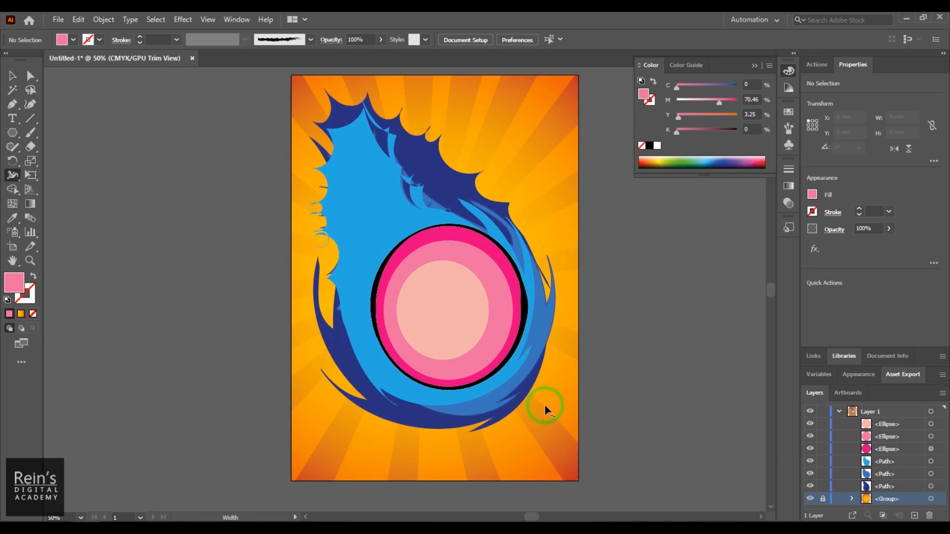
click(12, 75)
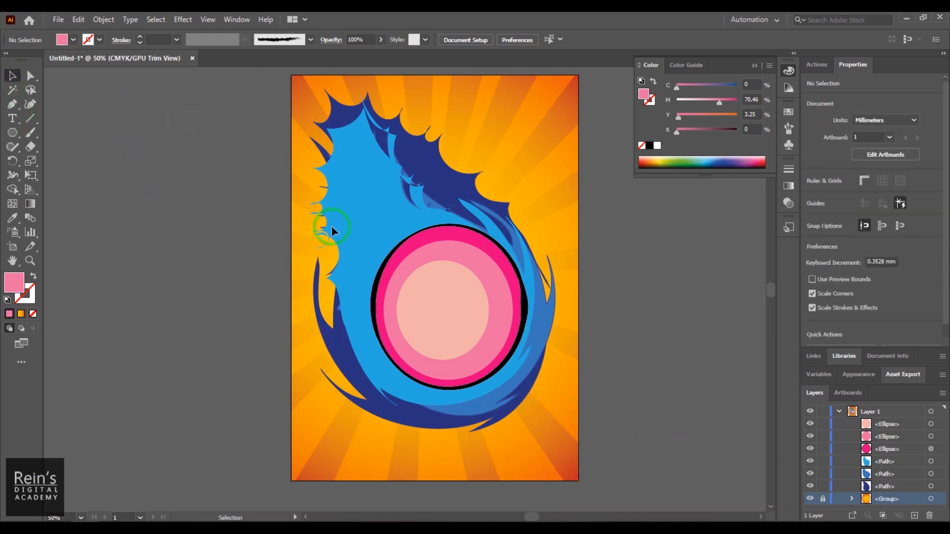
drag(316, 220, 589, 385)
mouse_move(452, 313)
mouse_down()
mouse_move(457, 296)
mouse_move(463, 313)
mouse_up()
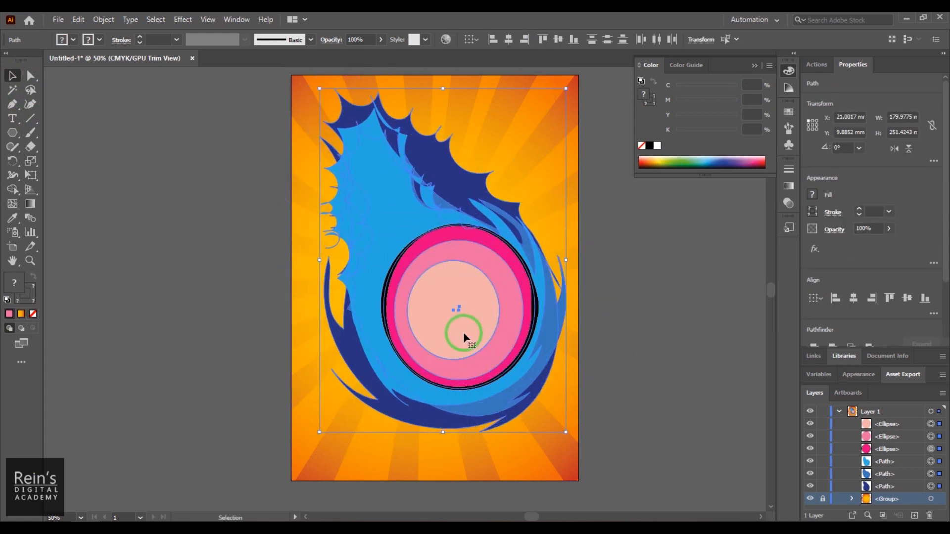
key(Delete)
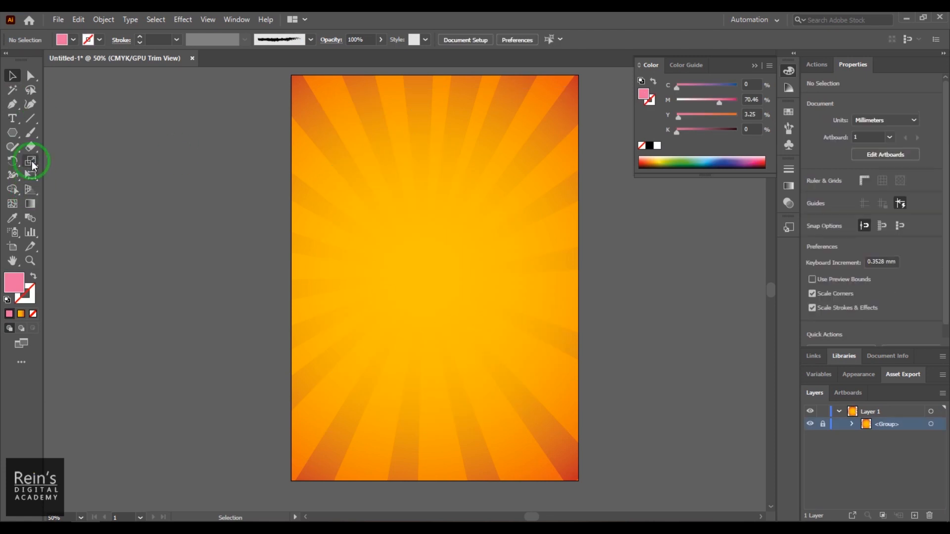
- Draw a circle about 116 mm in diameter with the Ellipse tool and move it near the centre of the artboard
click(16, 132)
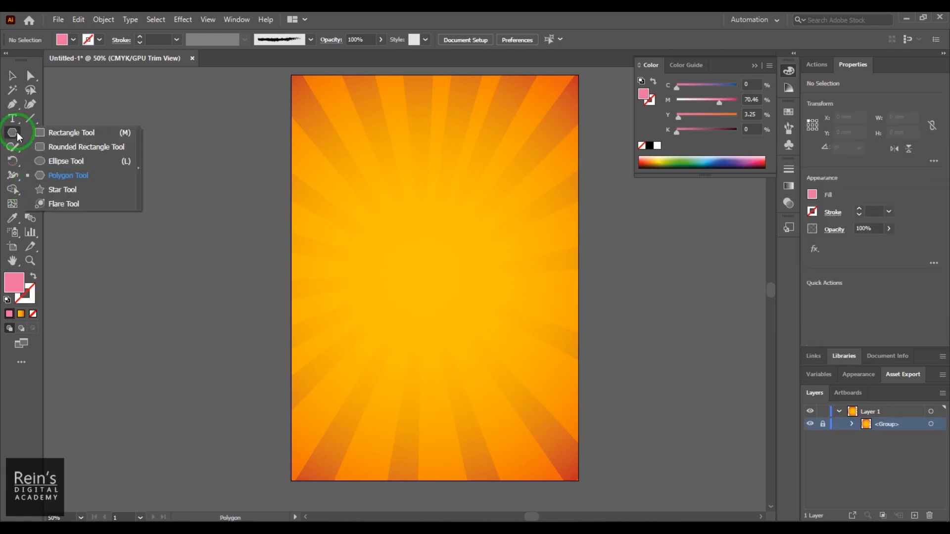
click(76, 166)
drag(379, 222, 494, 381)
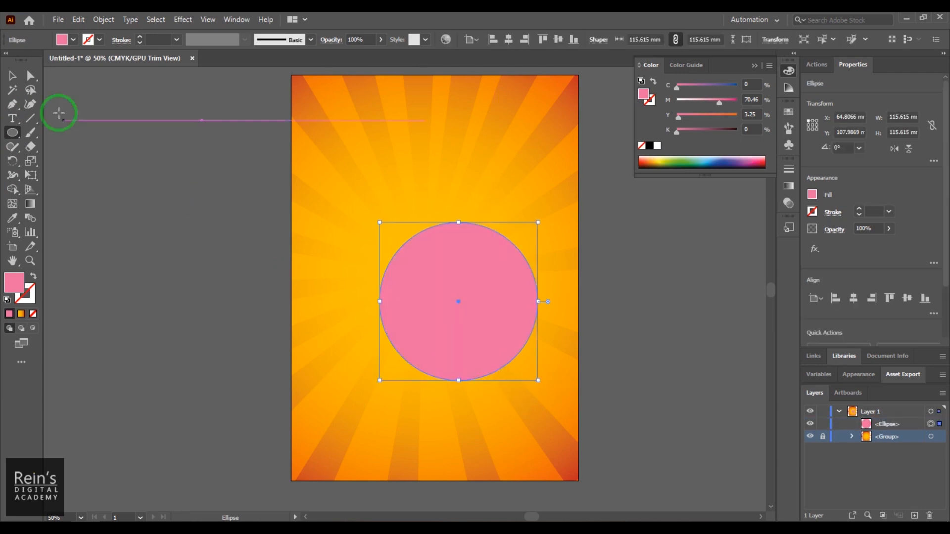
click(12, 76)
drag(461, 337, 442, 327)
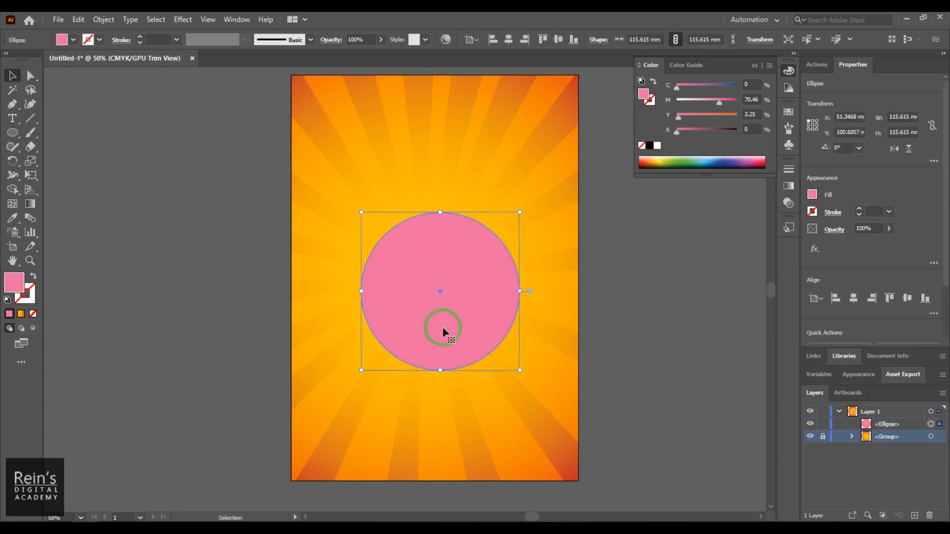
- Give the circle a red fill and a black stroke
click(62, 44)
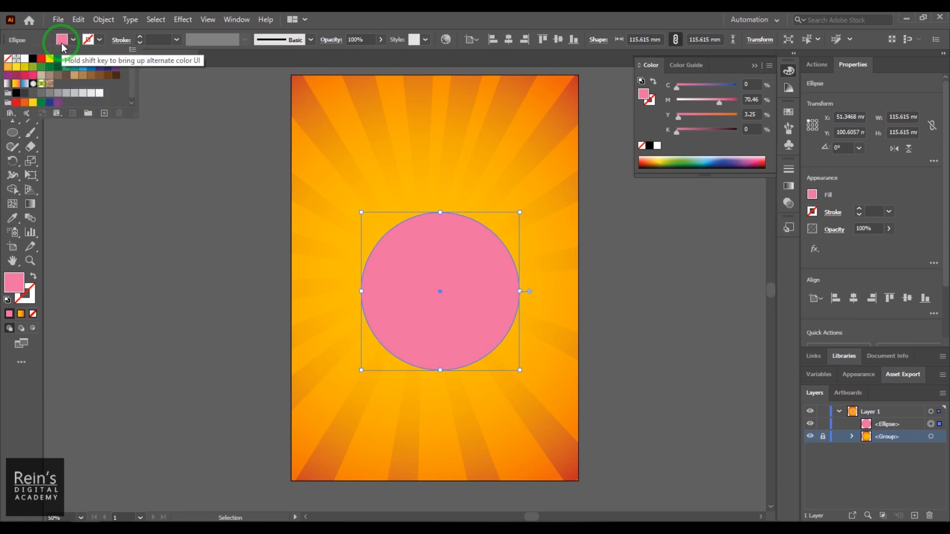
click(42, 59)
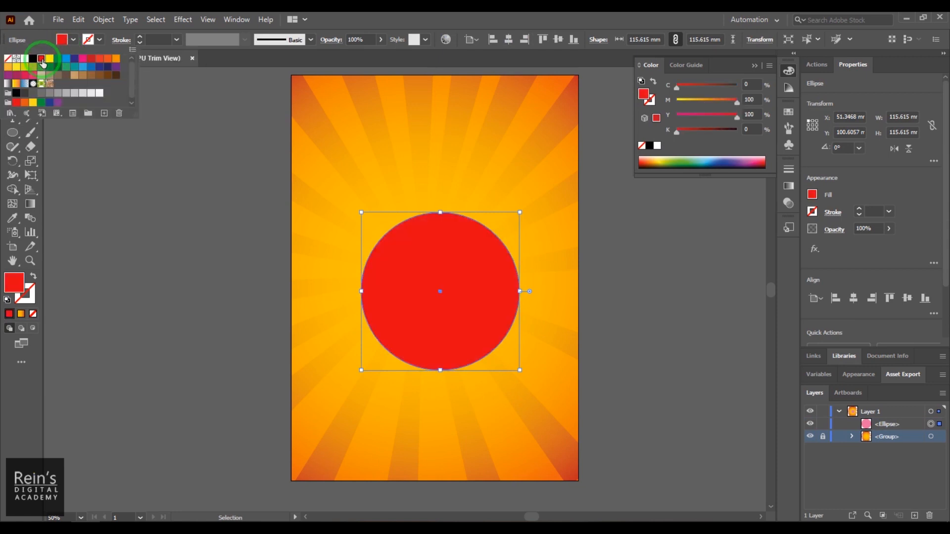
click(430, 19)
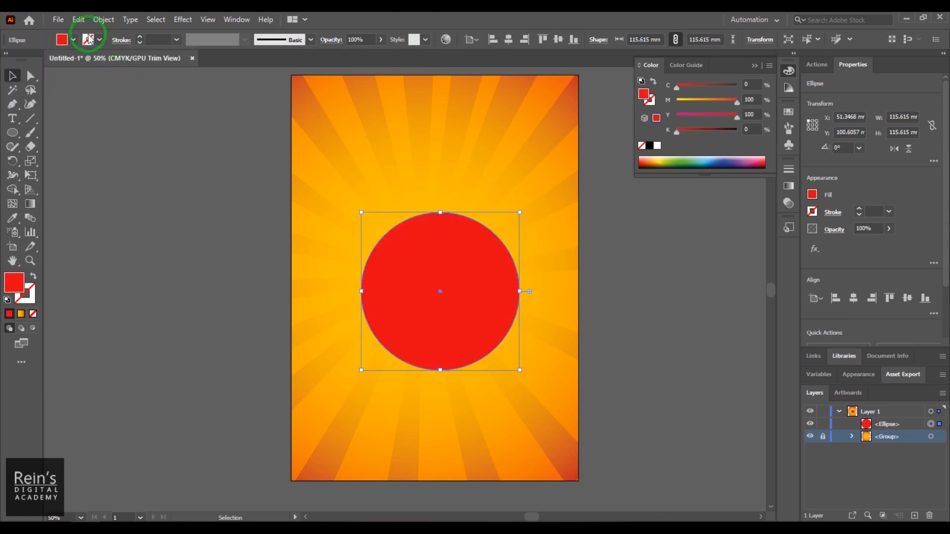
click(100, 41)
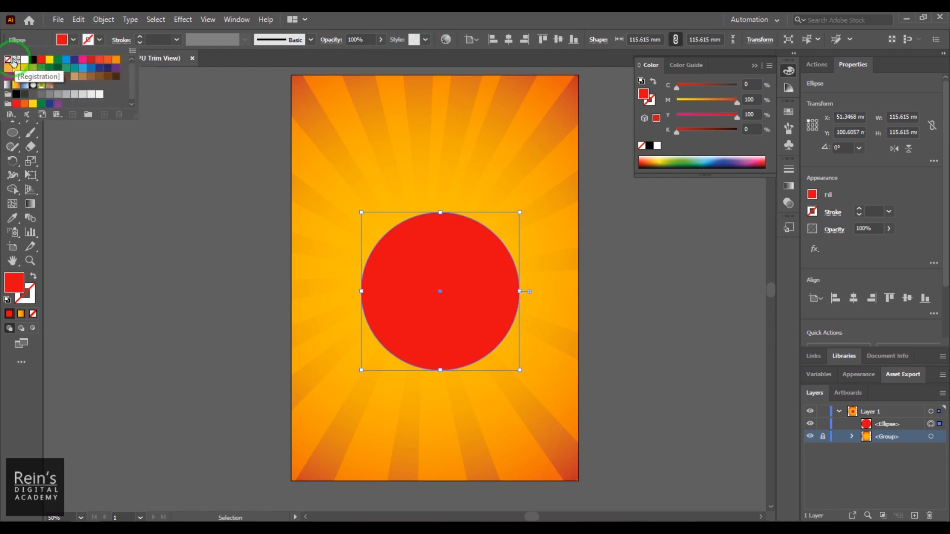
click(33, 60)
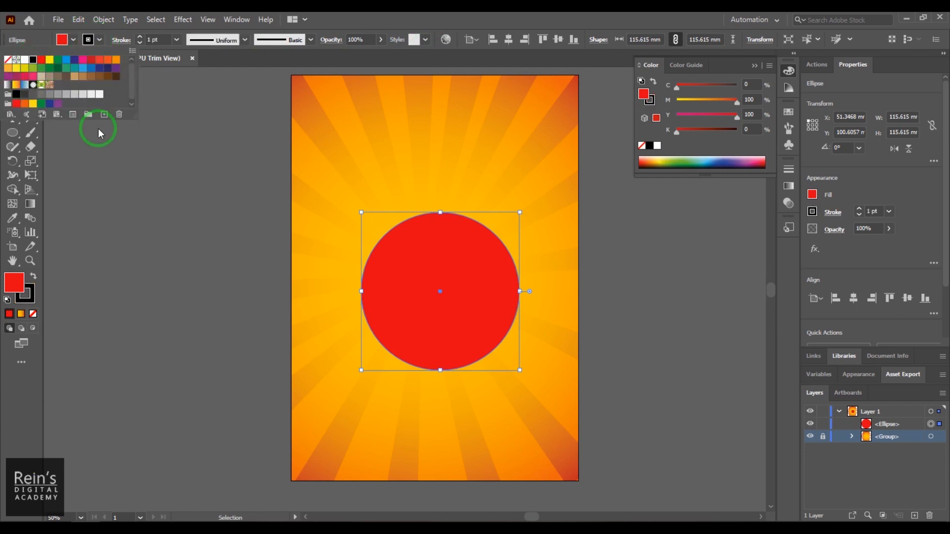
- Set the circle's stroke weight to 11 pt and deselect the circle
double_click(150, 38)
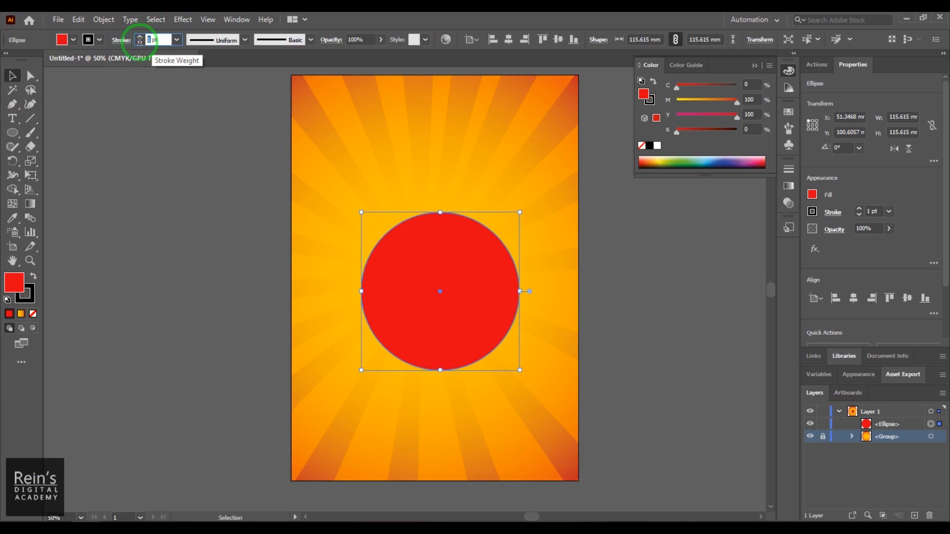
key(Up)
key(Up)
key(Up)
key(Up)
key(Up)
key(Up)
key(Up)
key(Up)
key(Up)
key(Up)
key(Up)
key(Up)
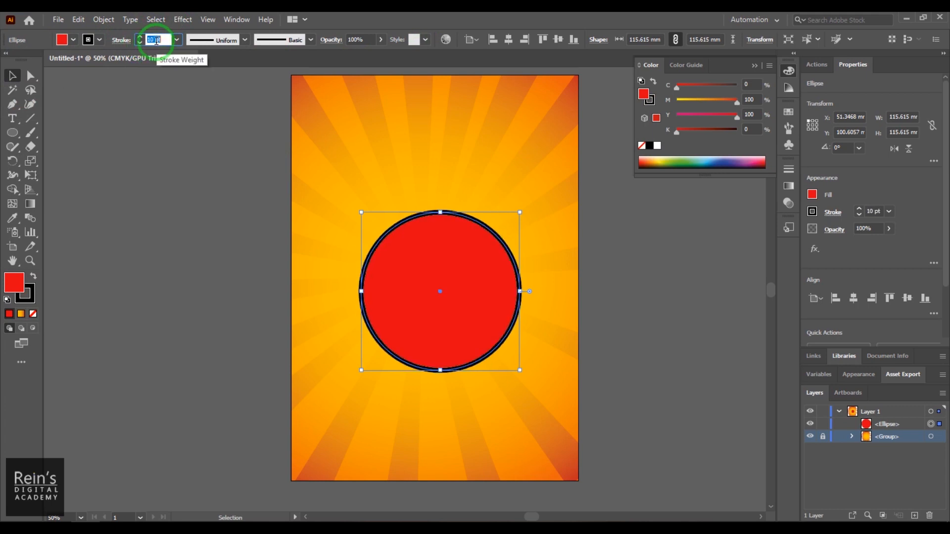
click(679, 274)
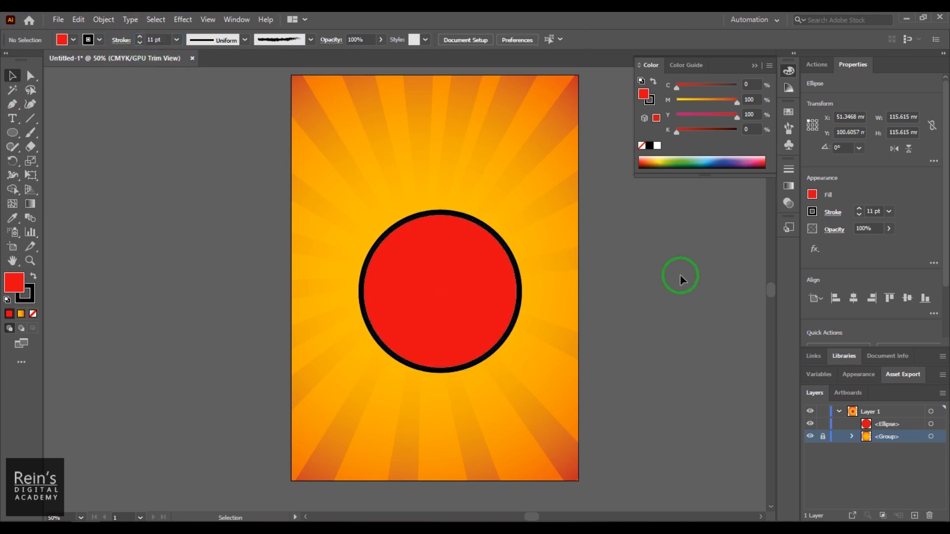
- Apply the variable width profile with two bulges to the circle's stroke
click(479, 373)
click(450, 307)
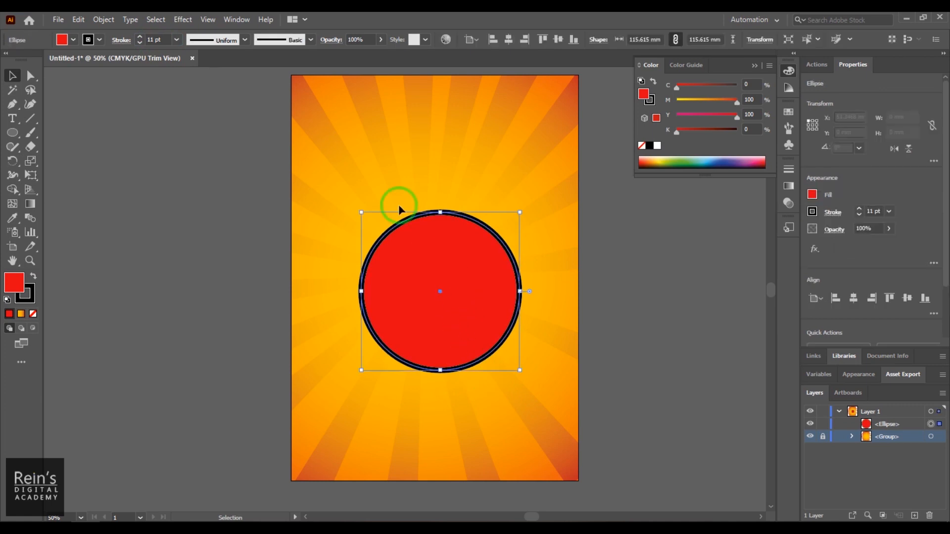
click(287, 41)
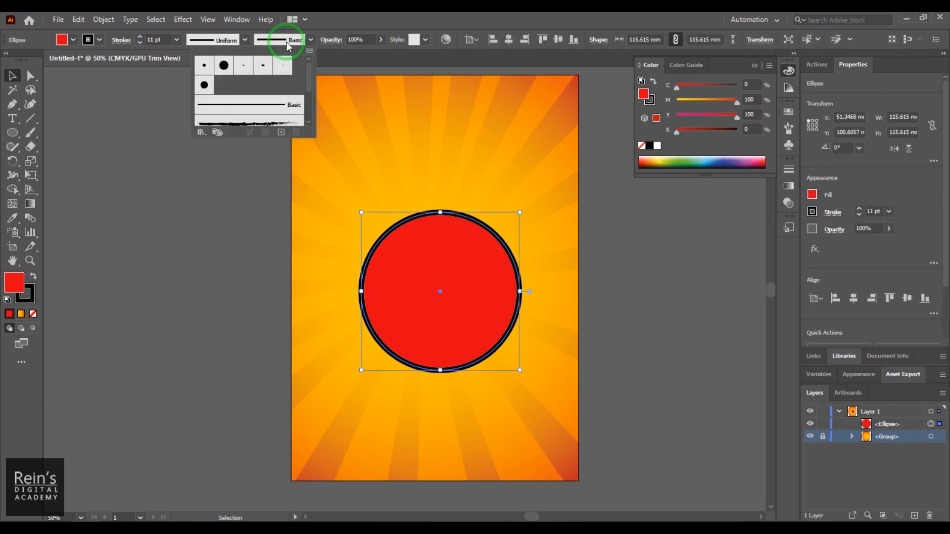
click(214, 41)
click(206, 95)
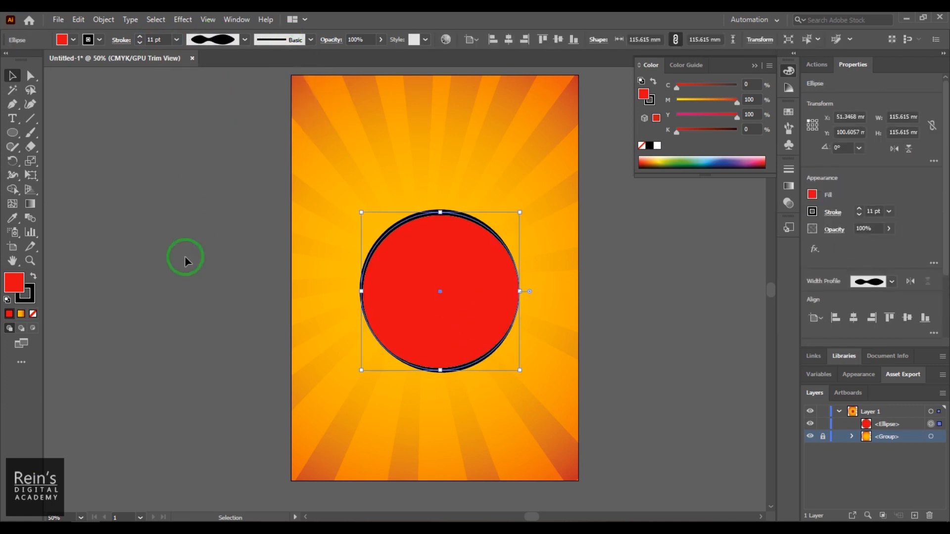
click(709, 379)
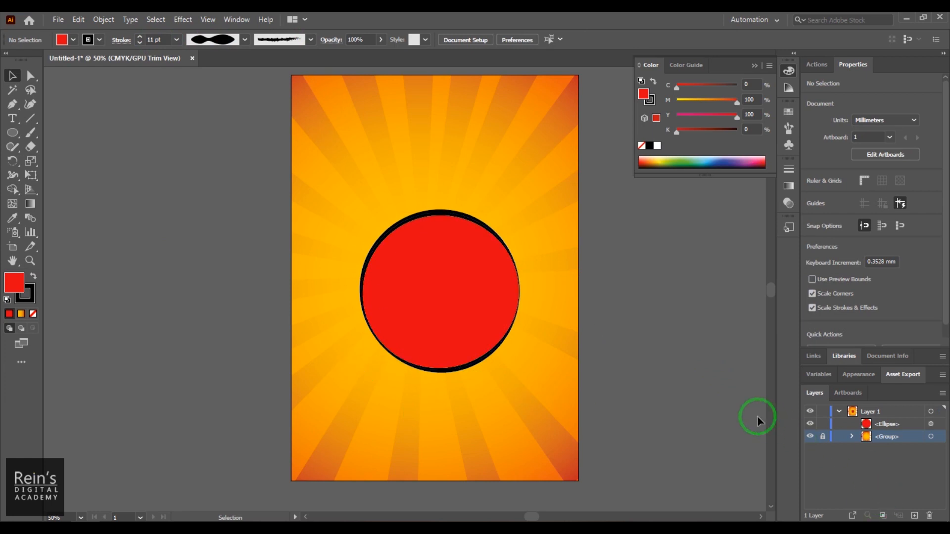
- Change the circle's stroke to the asymmetric teardrop-shaped variable width profile
key(z)
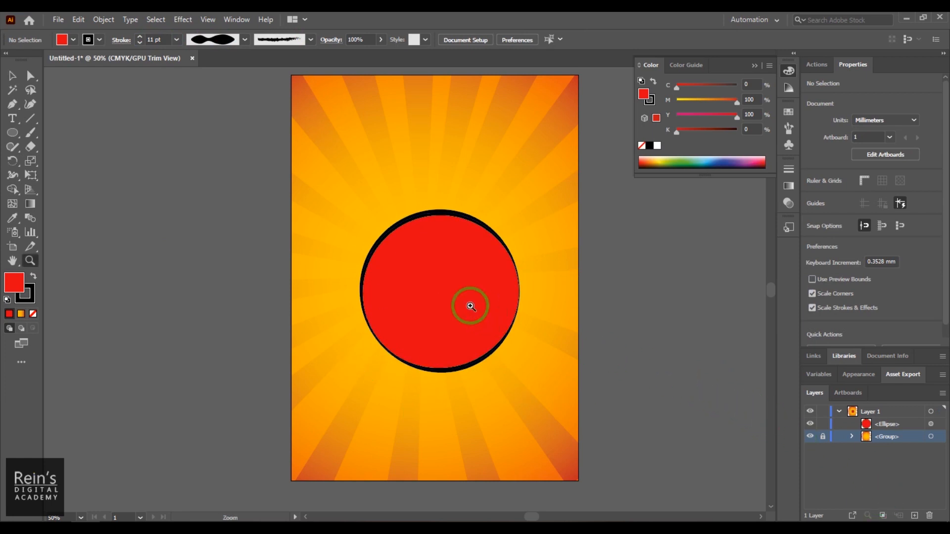
drag(577, 382, 641, 462)
key(space)
drag(523, 355, 559, 396)
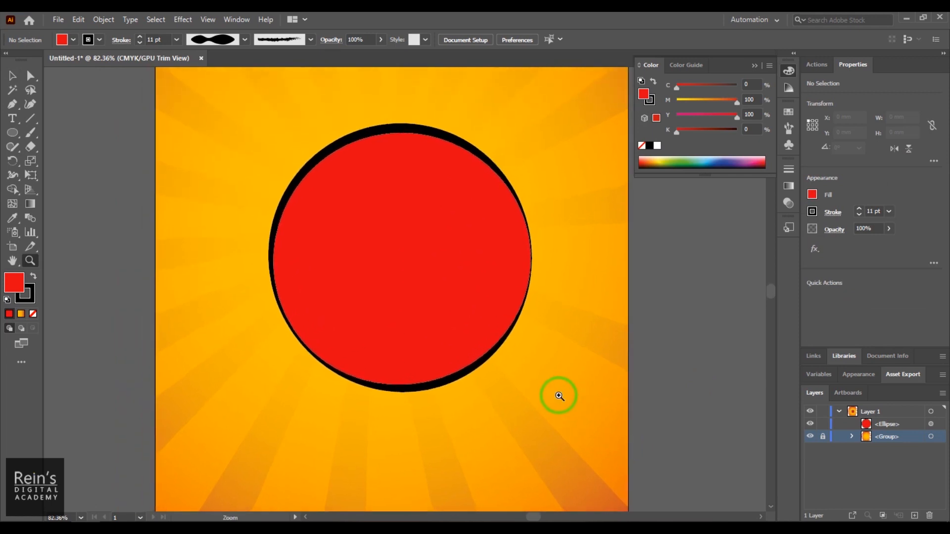
click(12, 76)
click(373, 218)
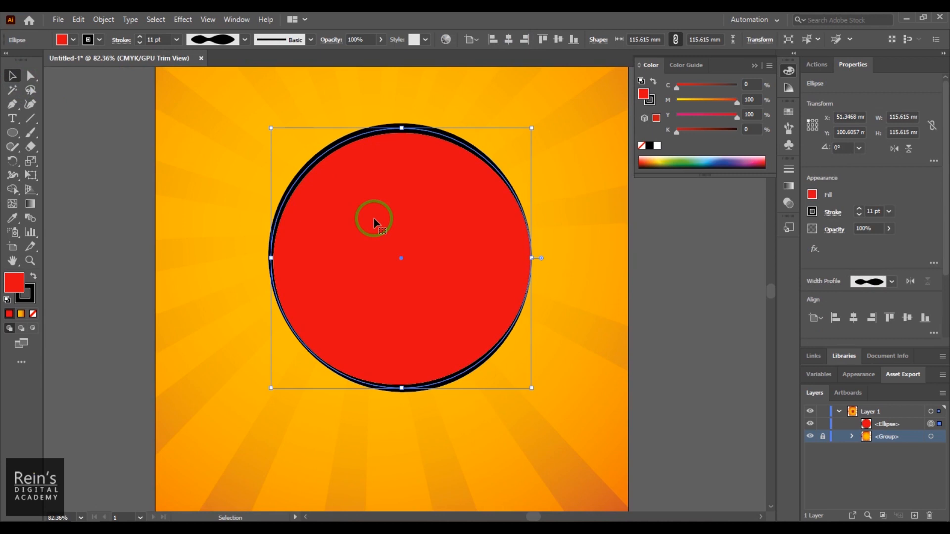
click(223, 41)
click(215, 150)
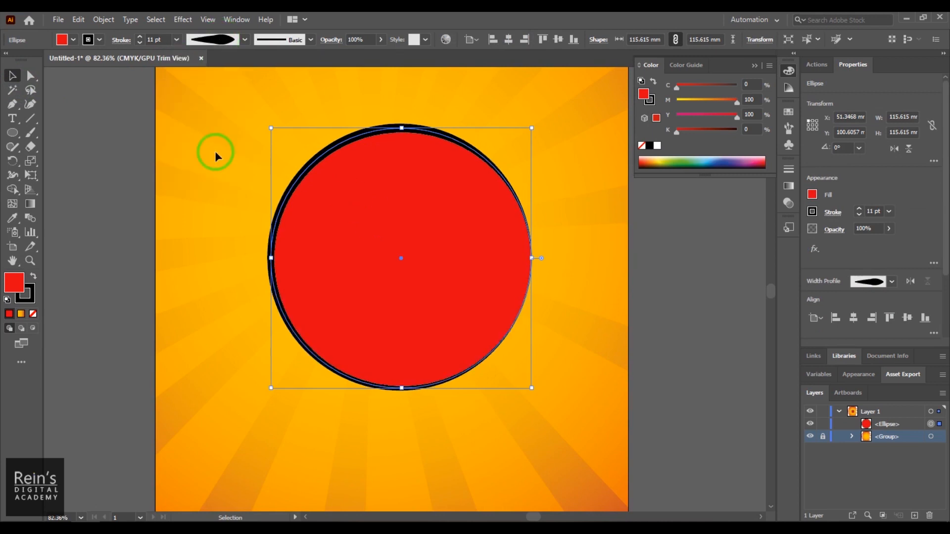
click(631, 299)
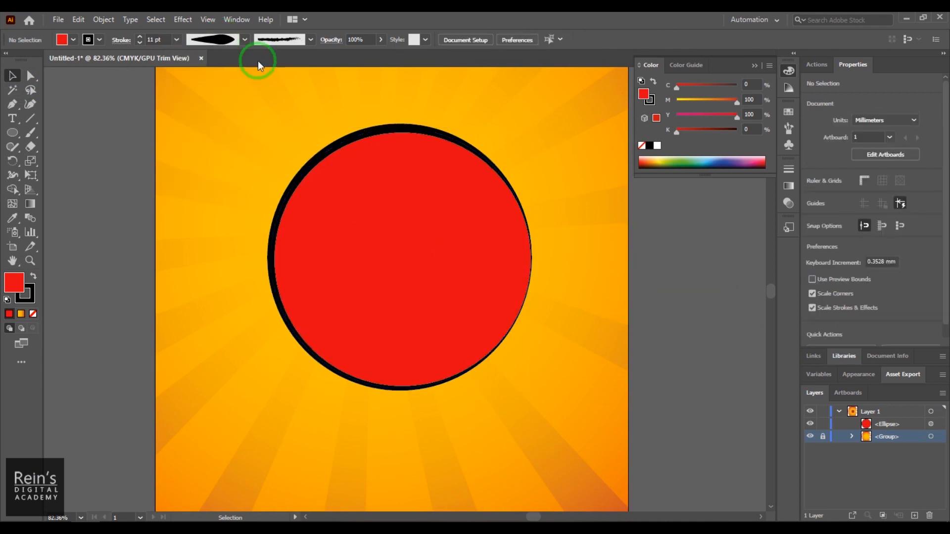
- Change the circle's stroke to the symmetric lens-shaped variable width profile
click(244, 39)
click(212, 73)
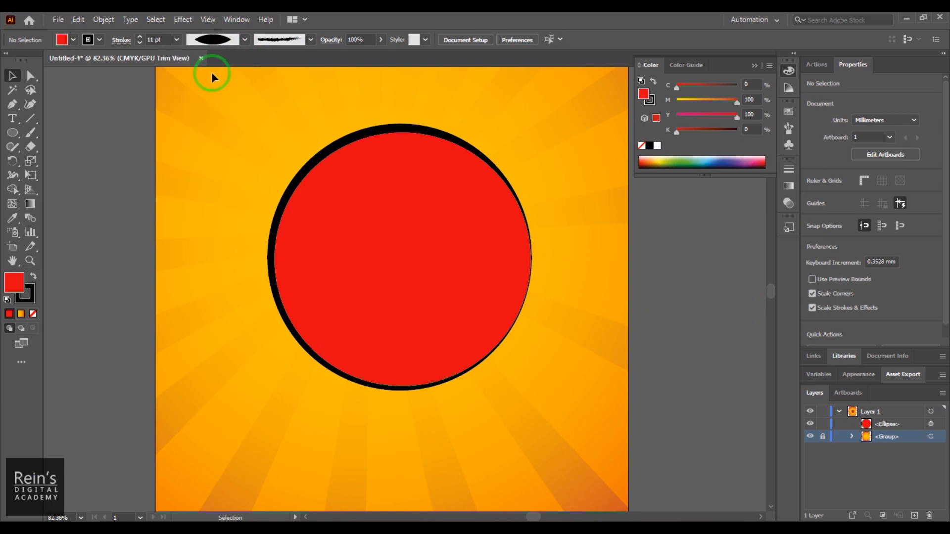
click(294, 191)
click(244, 40)
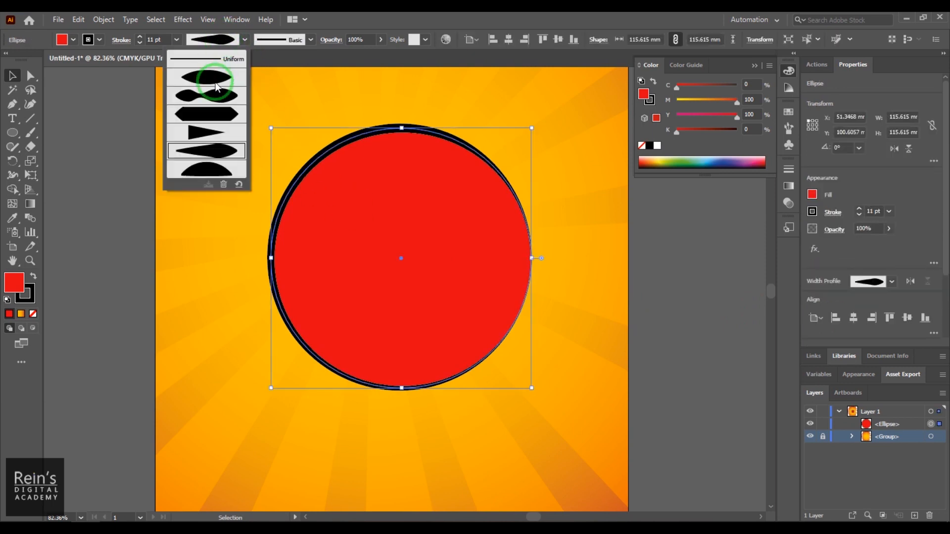
click(223, 93)
click(671, 304)
- Reset the circle's stroke to the Uniform width profile
click(360, 223)
click(229, 42)
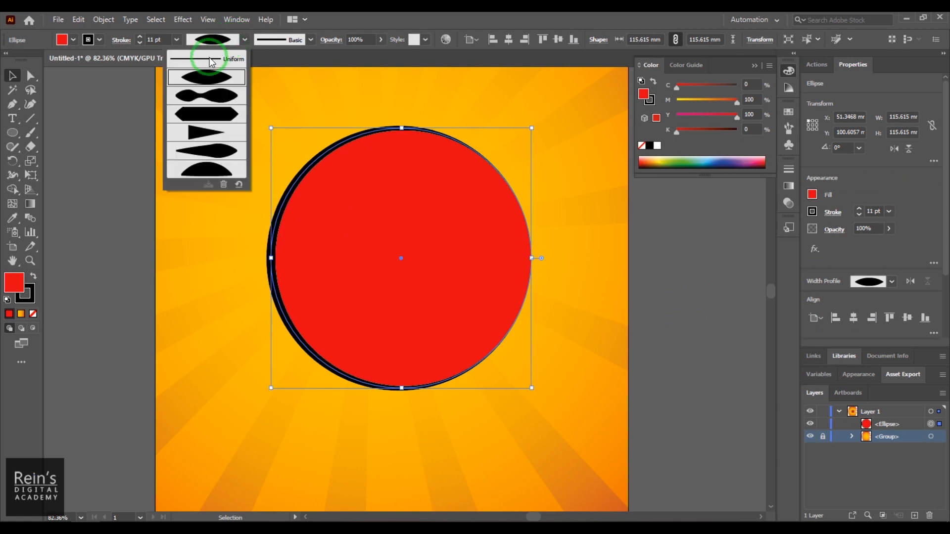
click(213, 59)
click(323, 209)
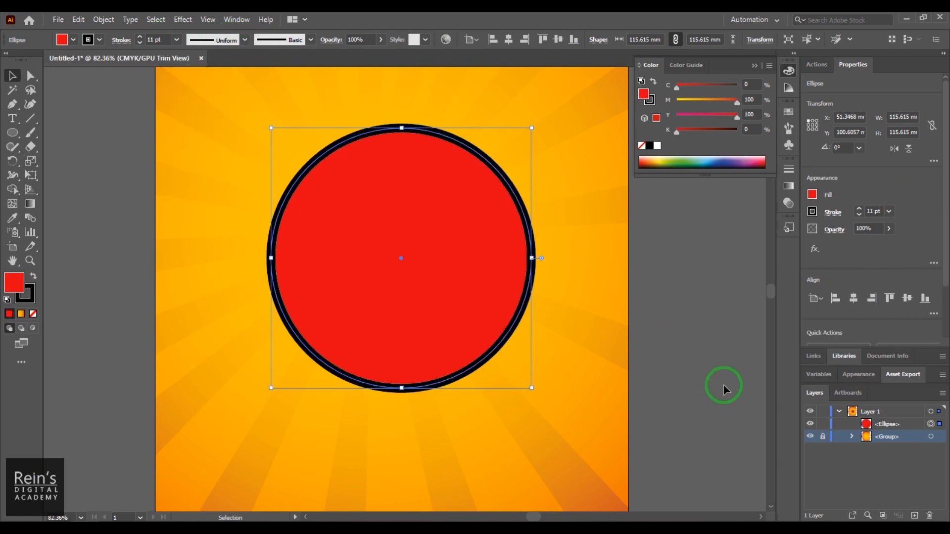
click(218, 41)
click(451, 254)
- Widen the stroke at the circle's upper-left edge to about 36 pt with the Width tool
click(13, 175)
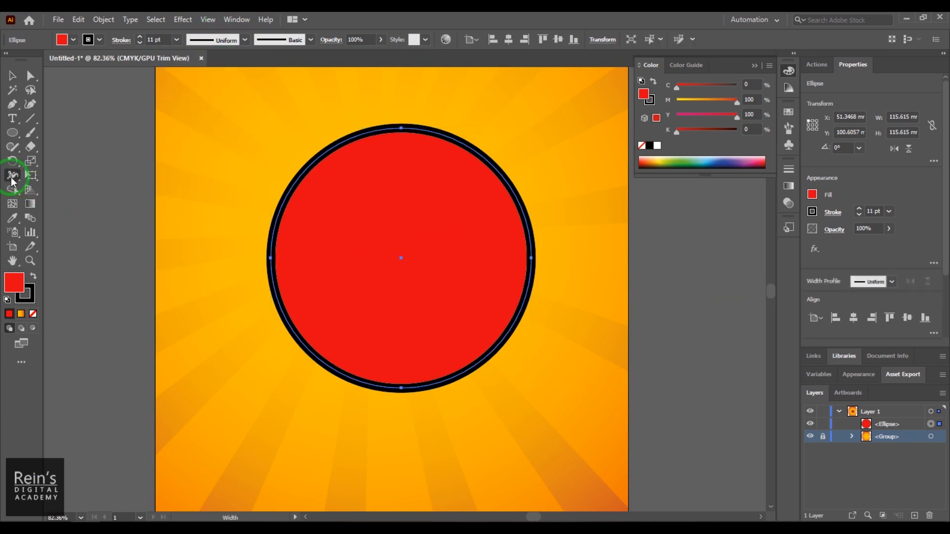
drag(12, 181, 78, 178)
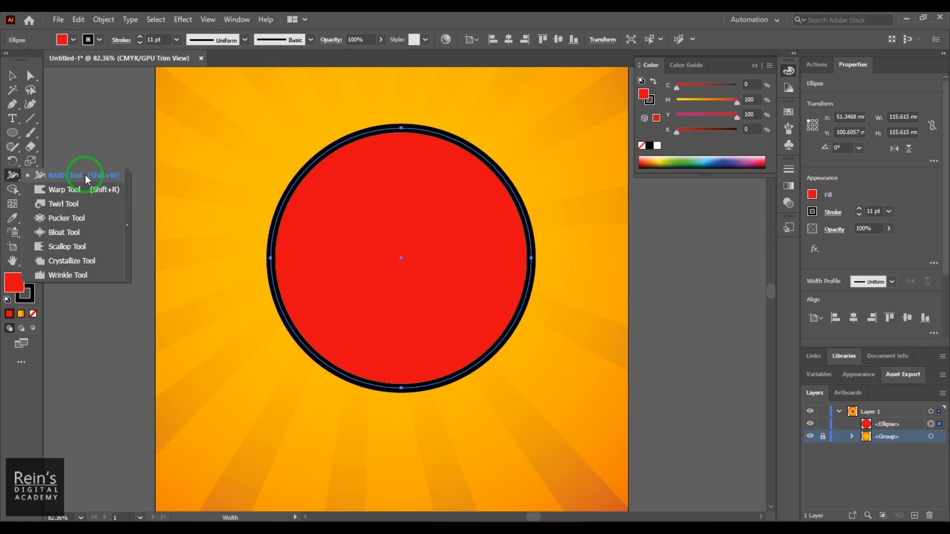
click(85, 175)
click(270, 257)
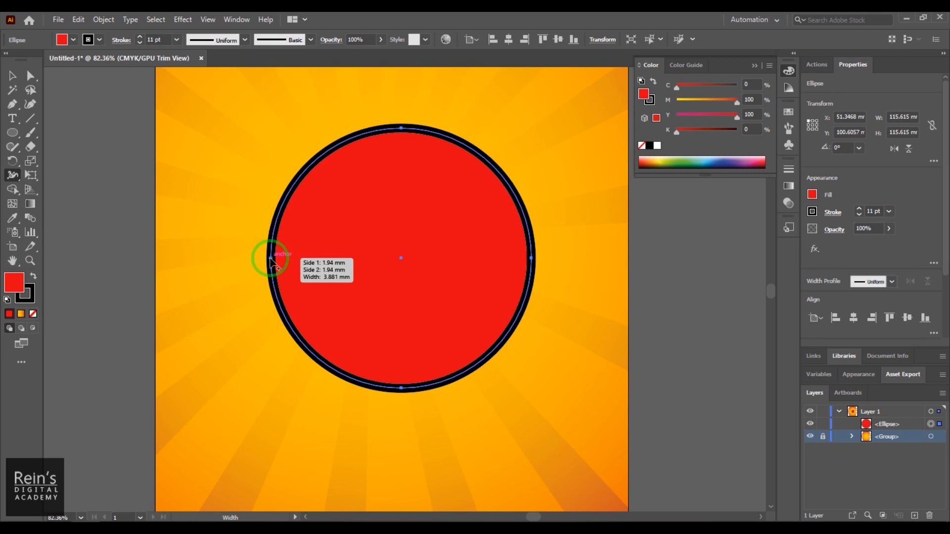
drag(270, 257, 341, 149)
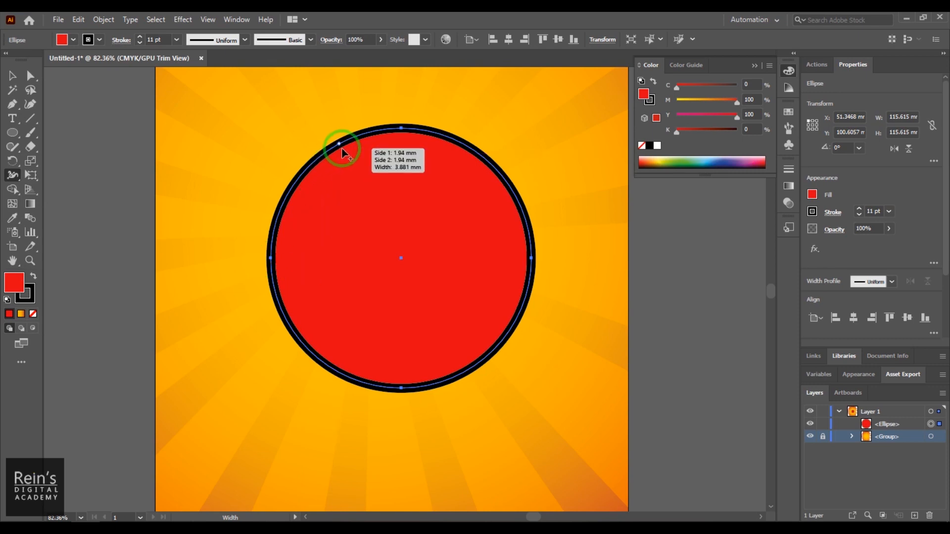
mouse_move(341, 149)
mouse_down()
mouse_move(378, 252)
mouse_move(362, 190)
mouse_up()
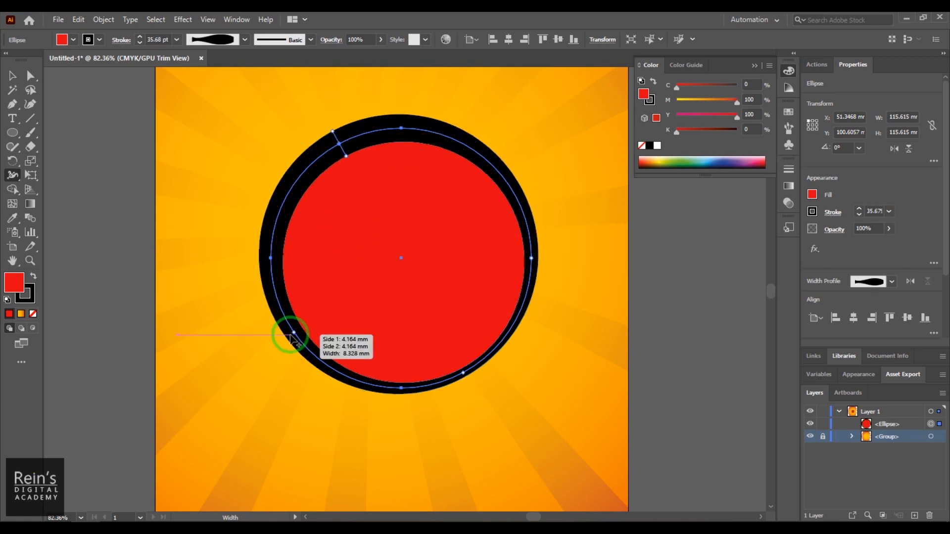
- Narrow the stroke at the circle's lower-left edge with the Width tool and reshape its thickness along the upper-right edge
drag(291, 334, 296, 334)
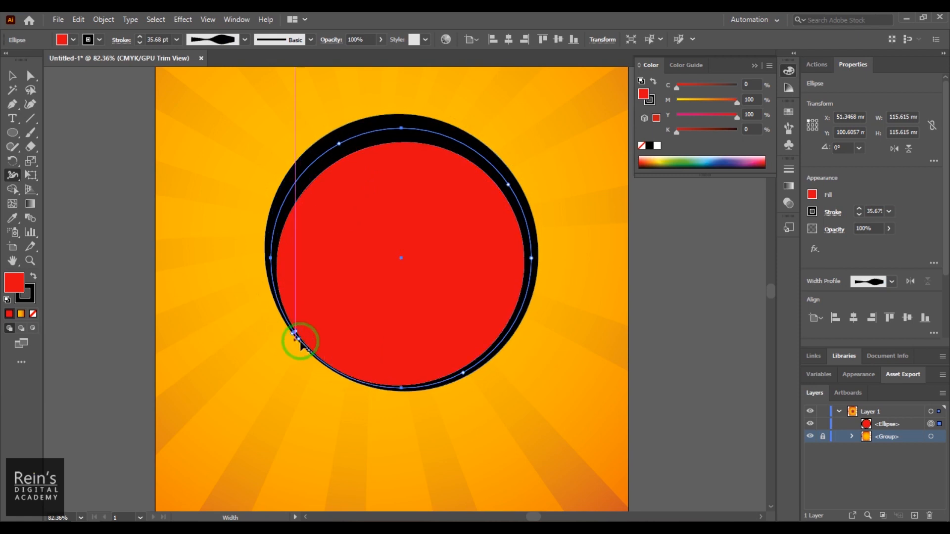
drag(500, 187, 530, 243)
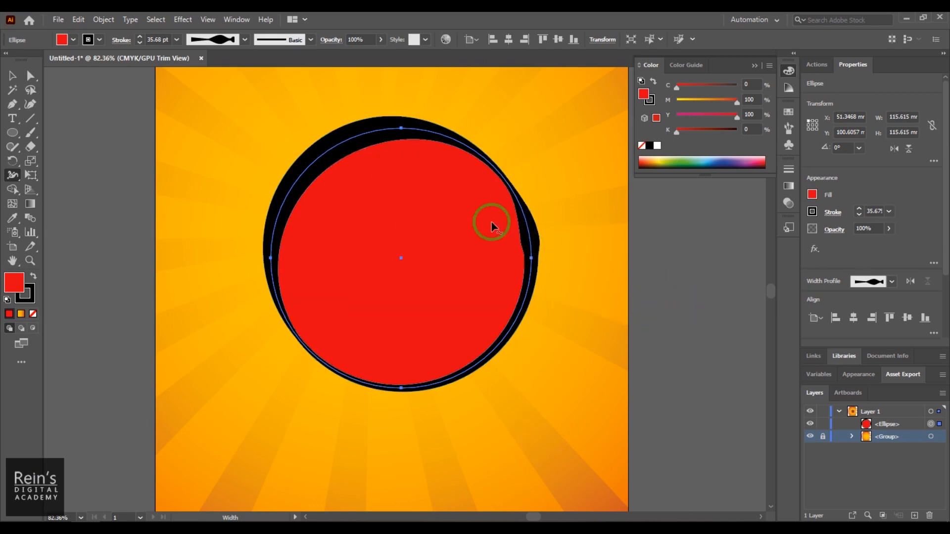
- Vary the circle's stroke weight between thin and thick, finishing at 12 pt
scroll(153, 41, down, 20)
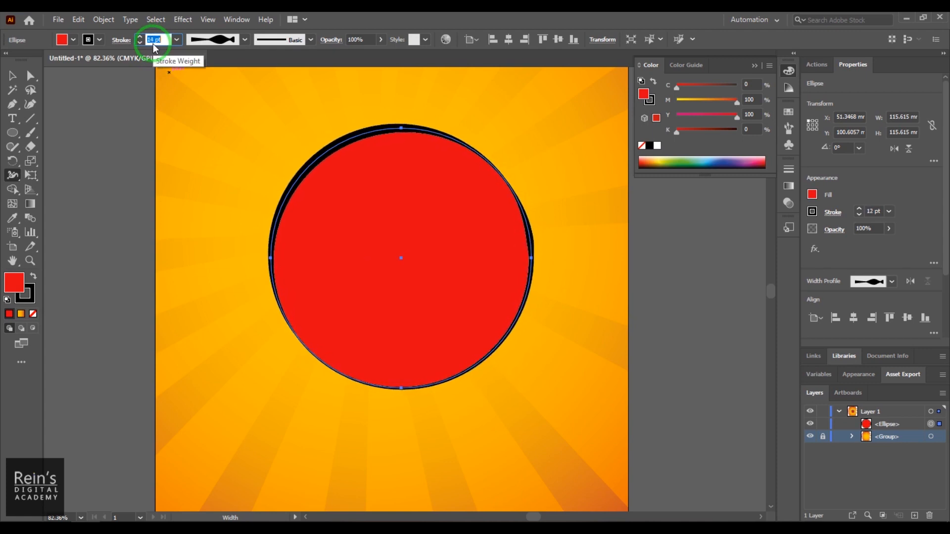
scroll(153, 43, up, 20)
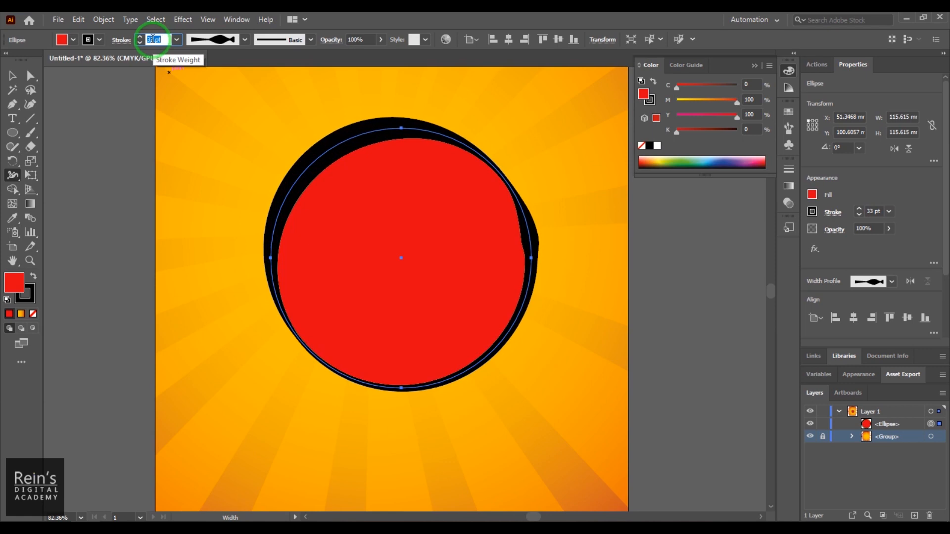
scroll(149, 41, down, 12)
scroll(149, 40, down, 9)
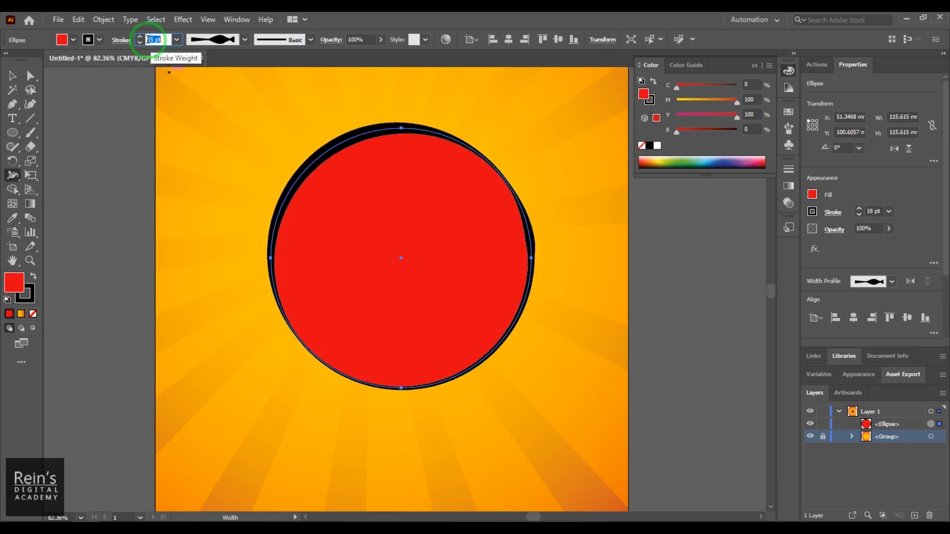
- Change the circle's stroke color to dark red and deselect the circle
click(99, 39)
click(83, 58)
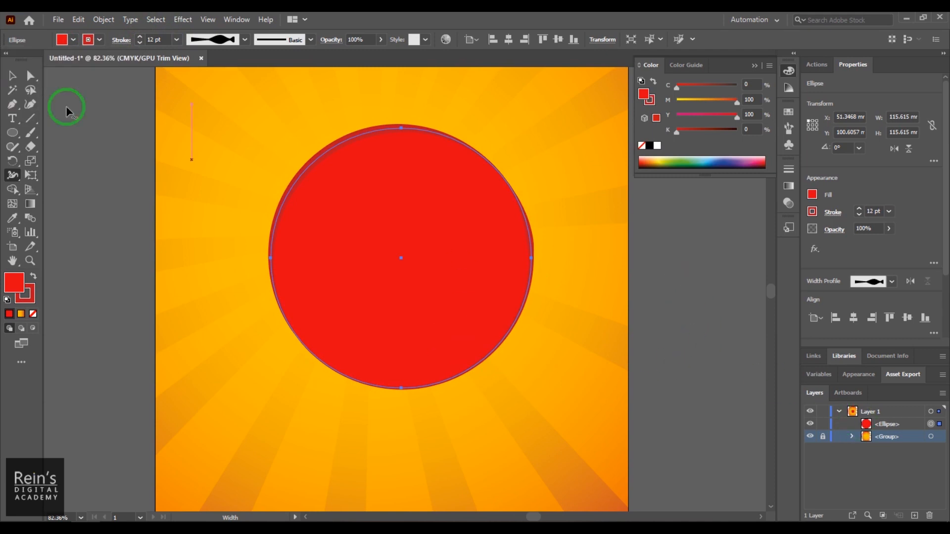
click(12, 75)
click(698, 293)
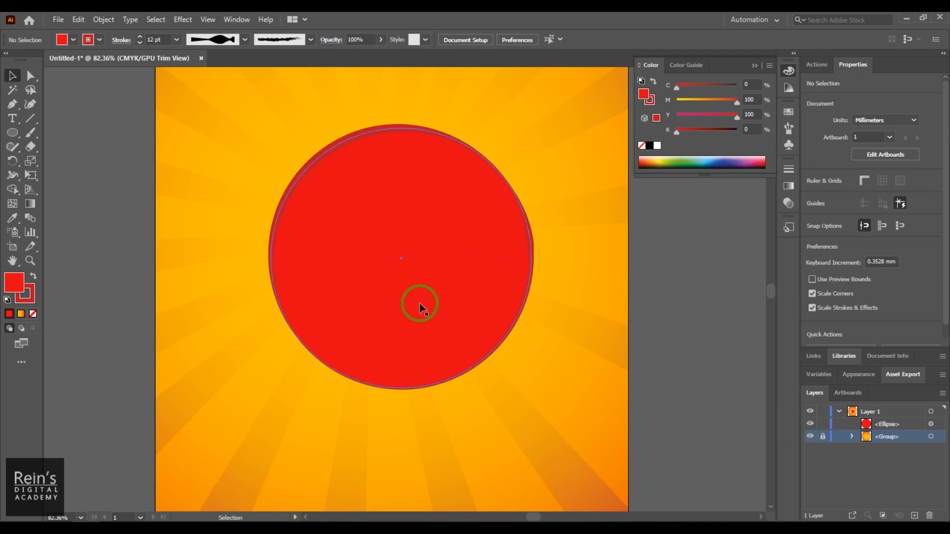
- Scale the circle down to about 88.5 mm across, shift it slightly up and to the right, and deselect it
click(435, 271)
drag(528, 127, 470, 189)
drag(424, 281, 442, 270)
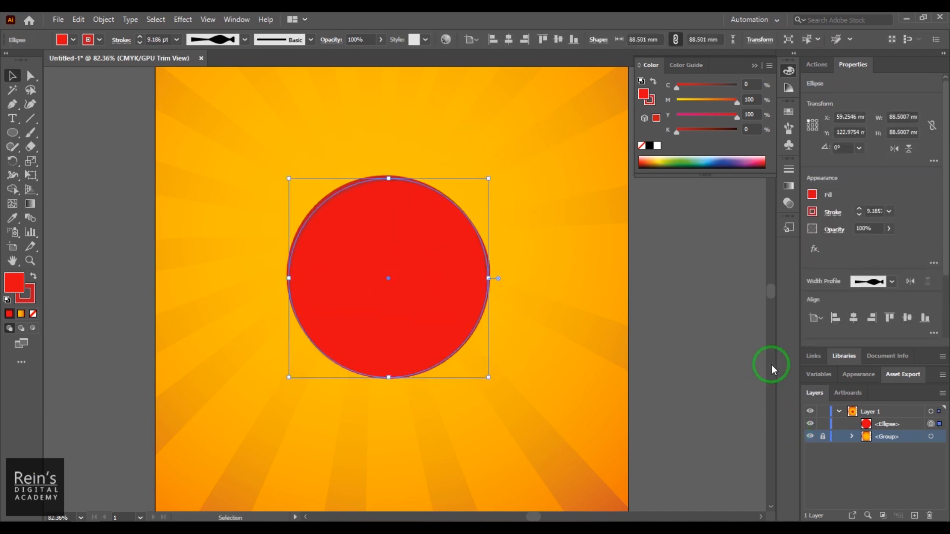
scroll(770, 364, down, 5)
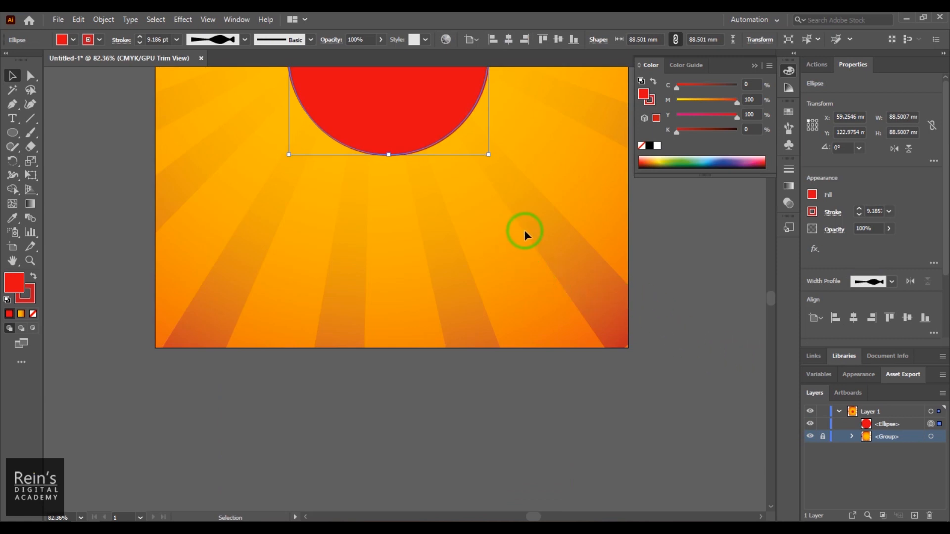
drag(525, 231, 535, 416)
click(743, 319)
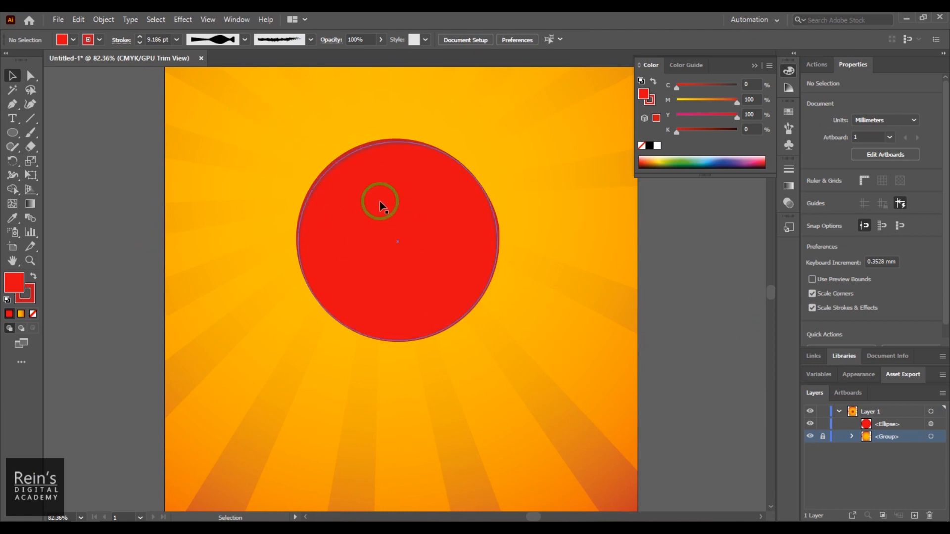
- Edit the width point at the circle's upper-left edge with the Width tool, setting Side 1 to 5 mm
key(ctrl+plus)
key(ctrl+plus)
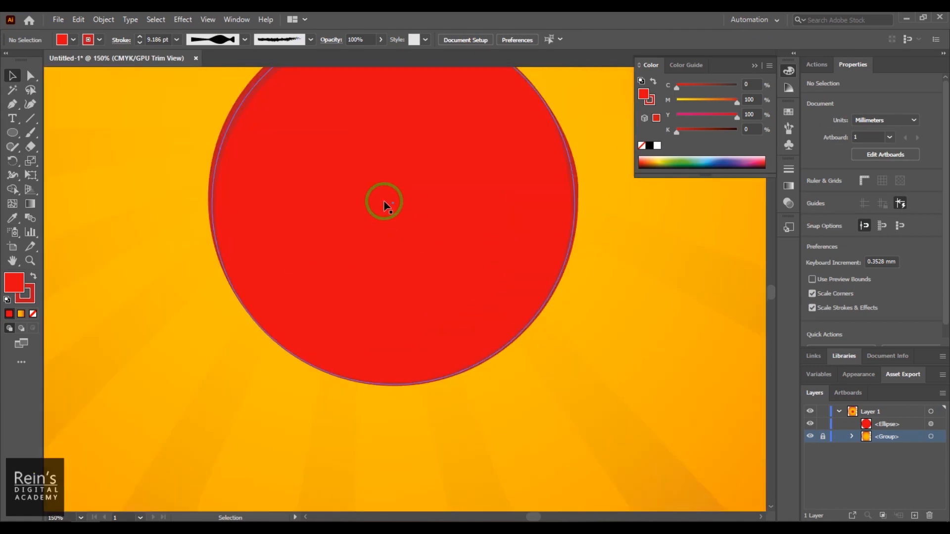
drag(361, 196, 369, 280)
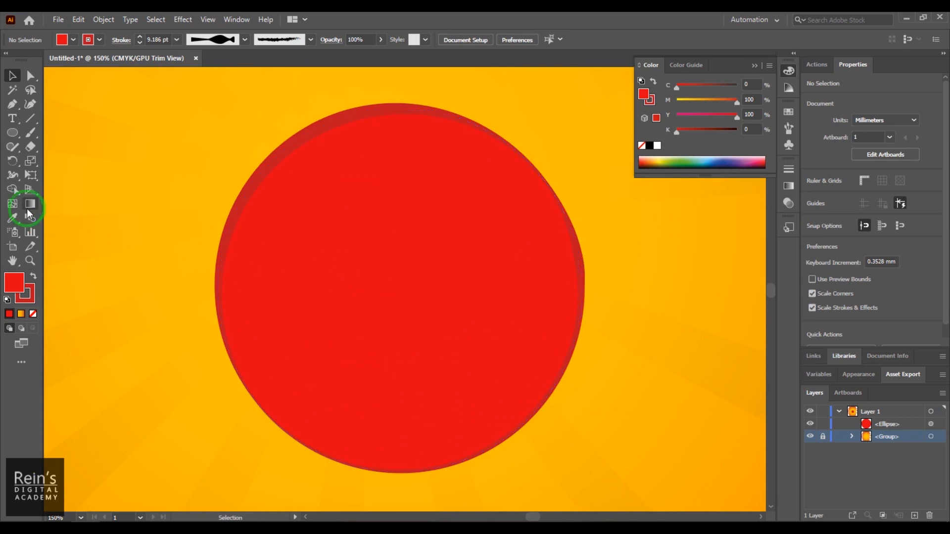
click(13, 174)
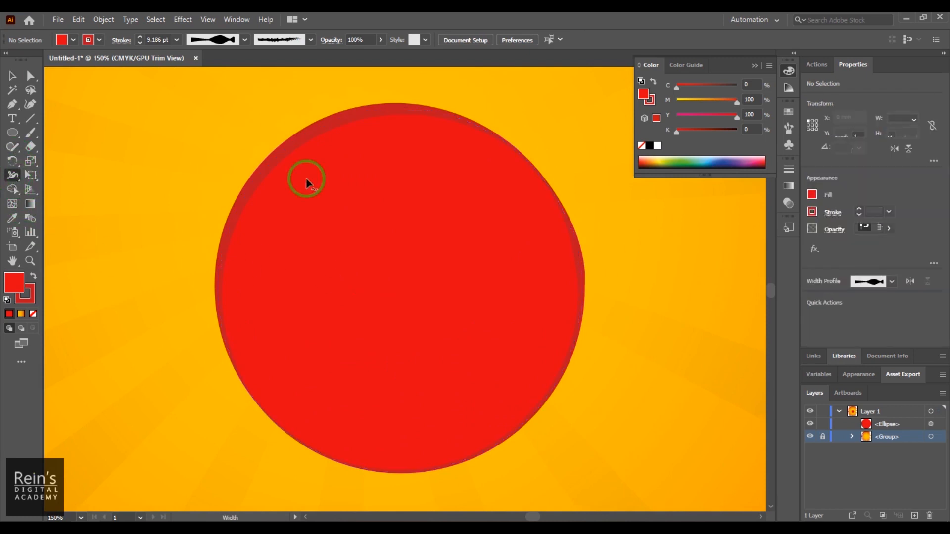
double_click(313, 131)
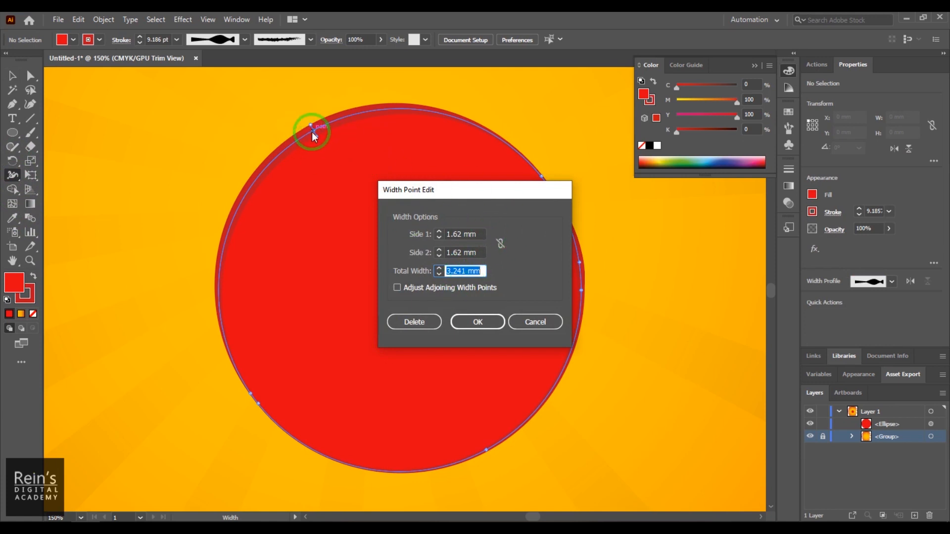
click(450, 235)
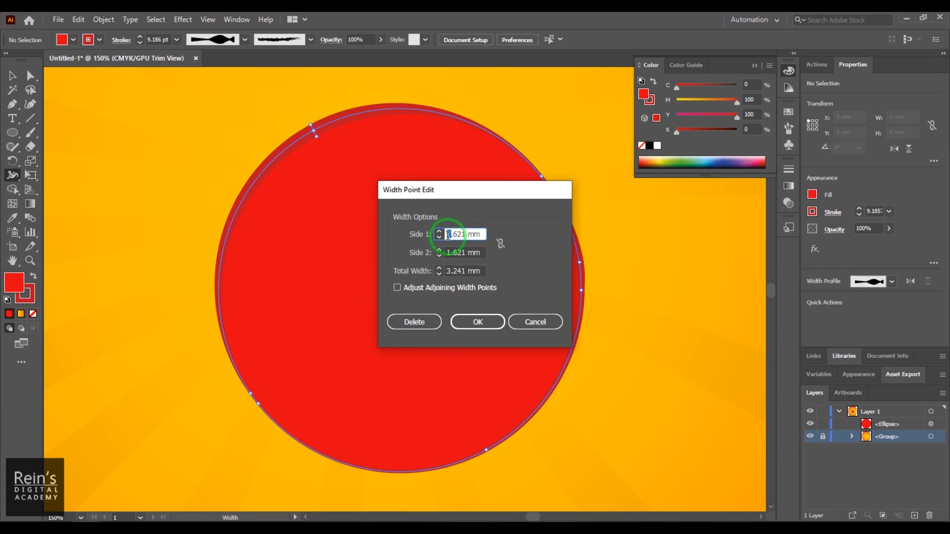
scroll(448, 236, up, 9)
scroll(449, 236, down, 5)
scroll(449, 236, up, 7)
scroll(449, 235, down, 7)
scroll(449, 235, down, 5)
scroll(449, 235, up, 5)
scroll(449, 235, down, 4)
scroll(450, 236, up, 5)
scroll(449, 235, down, 2)
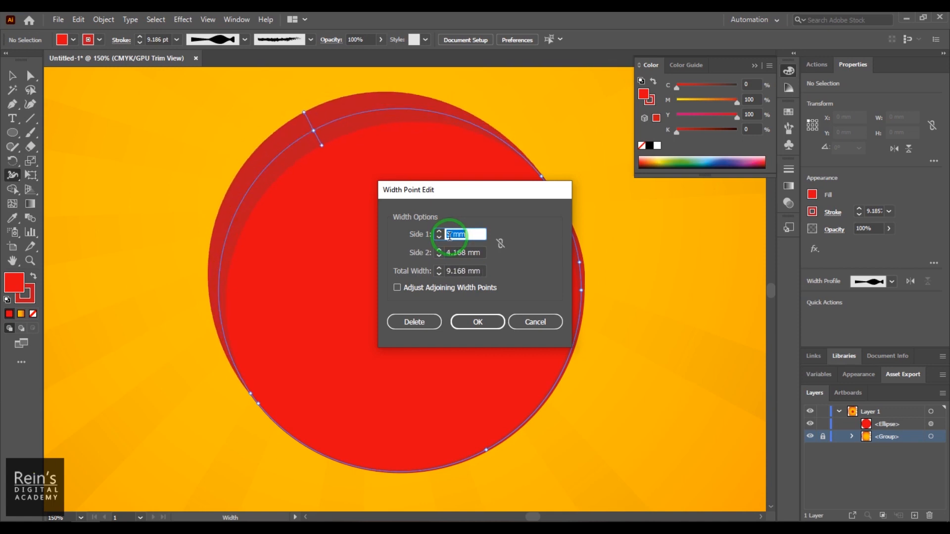
- Set Side 2 of the width point to 9 mm, link both sides, and set them together to 6 mm
click(447, 253)
scroll(446, 252, down, 2)
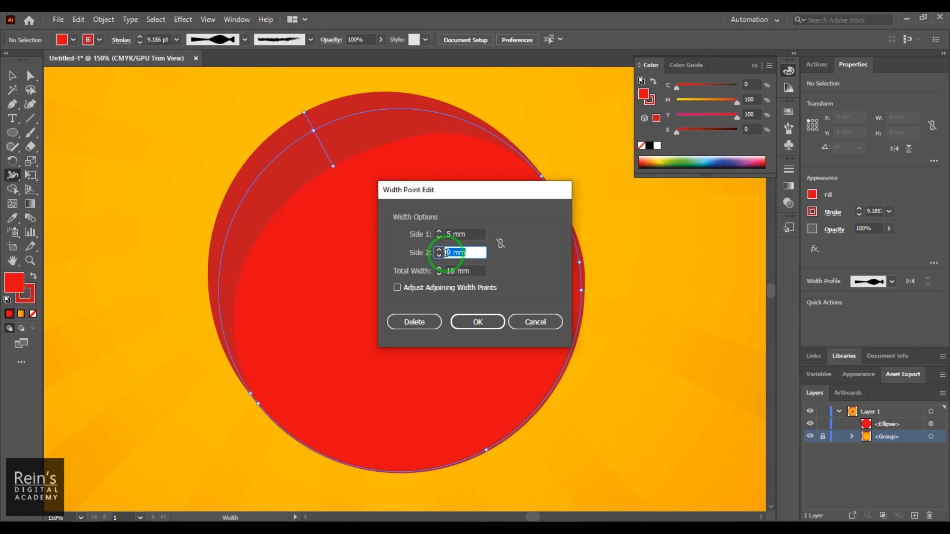
click(501, 243)
double_click(445, 253)
scroll(446, 252, down, 2)
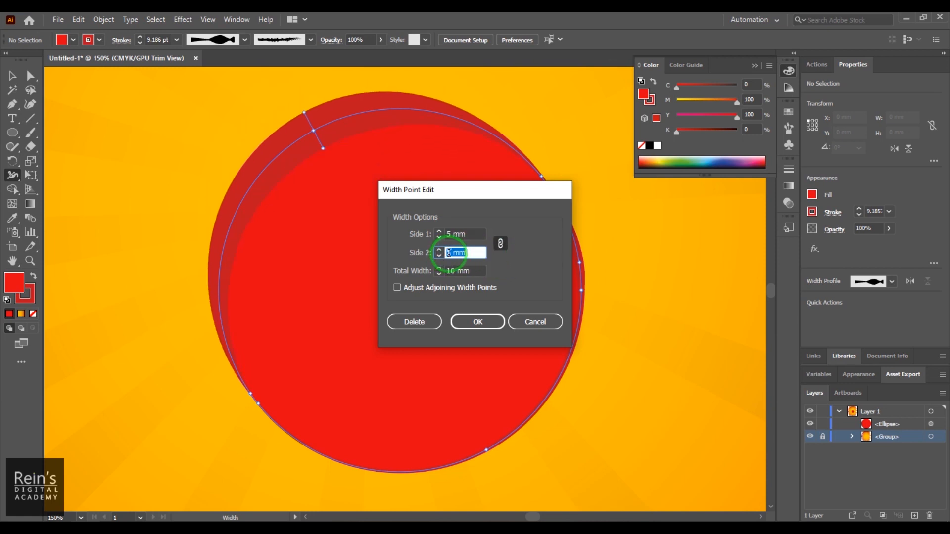
scroll(447, 252, up, 3)
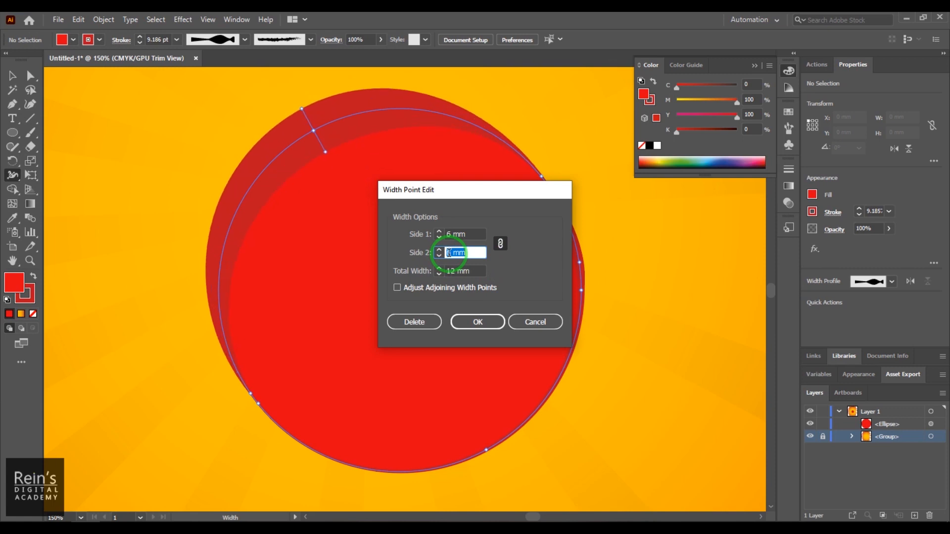
- Try several total widths for the linked width point, ending at 5 mm
double_click(444, 271)
scroll(445, 270, down, 5)
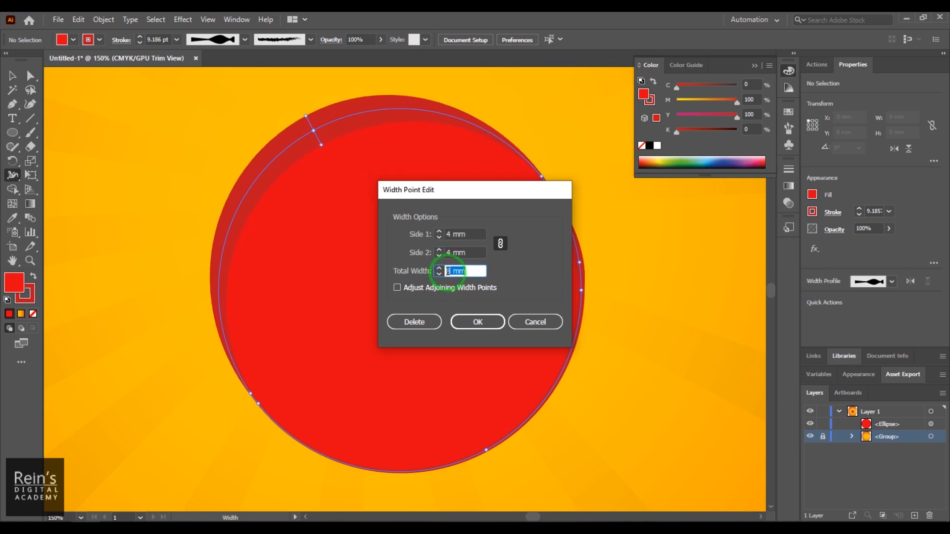
scroll(446, 267, up, 9)
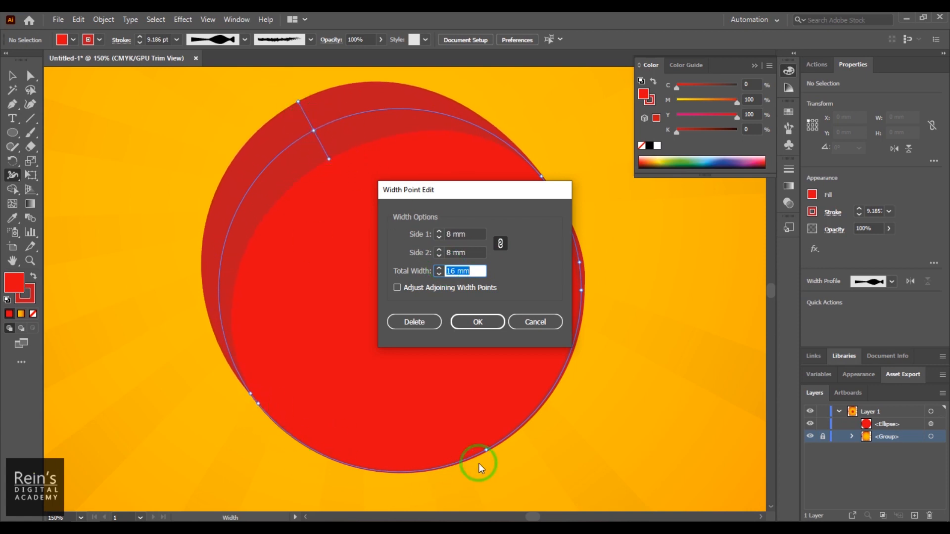
scroll(447, 275, down, 9)
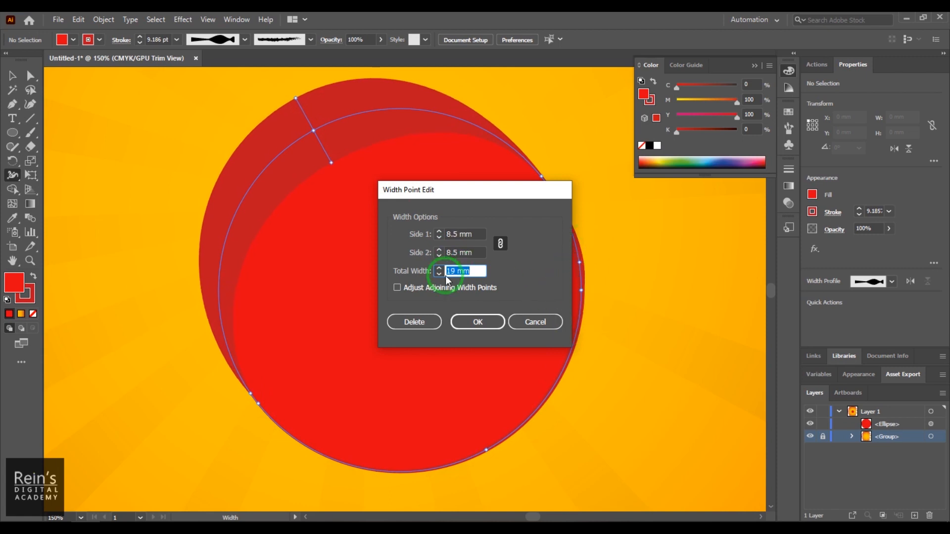
scroll(447, 275, down, 2)
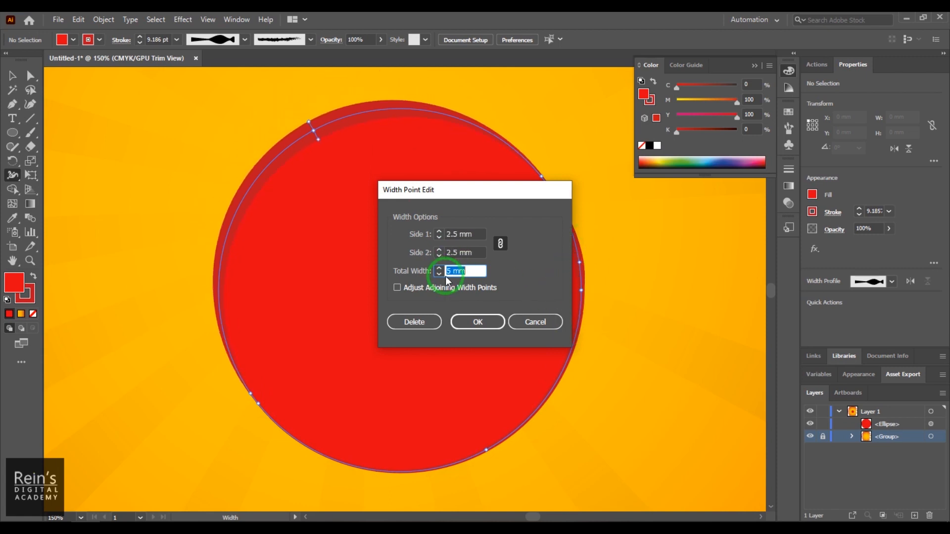
- Try Adjust Adjoining Width Points with total widths of 21 mm and 16 mm, and turn the option off
click(399, 288)
drag(473, 200, 630, 213)
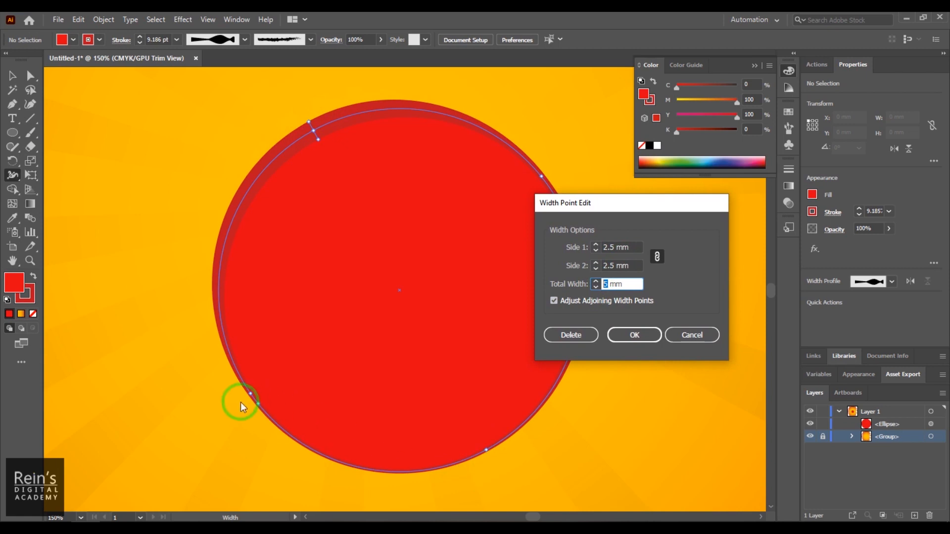
scroll(604, 283, up, 16)
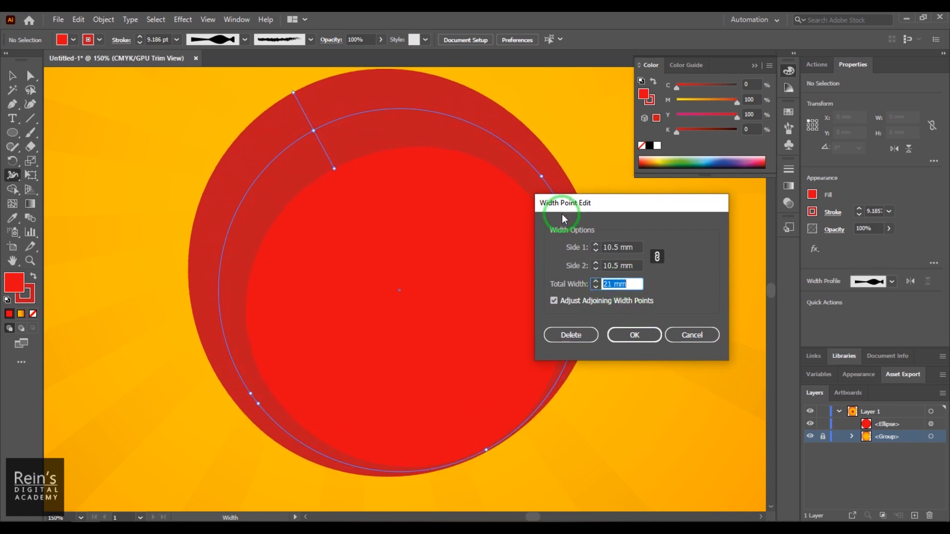
scroll(613, 283, down, 5)
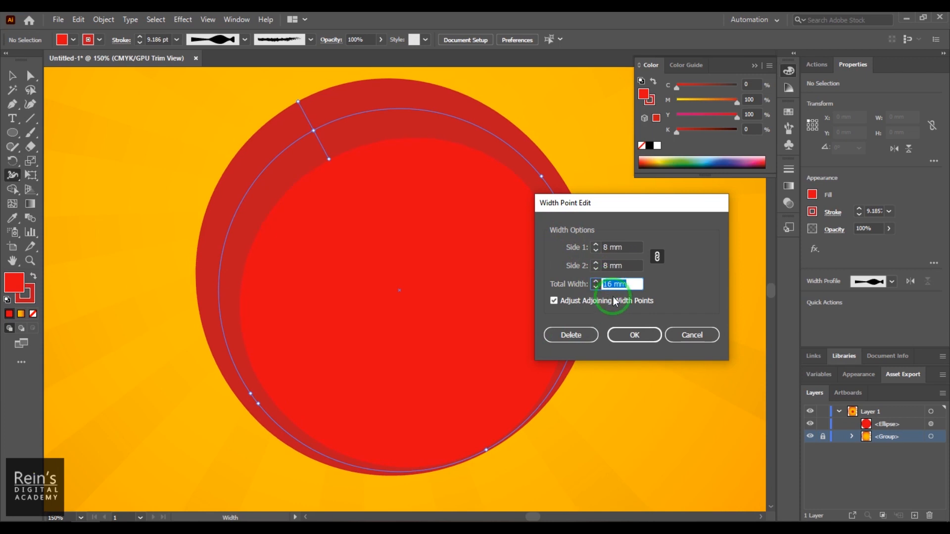
scroll(607, 283, down, 7)
click(553, 300)
- Set the width point's total width to 6 mm and apply the edit
scroll(595, 283, up, 1)
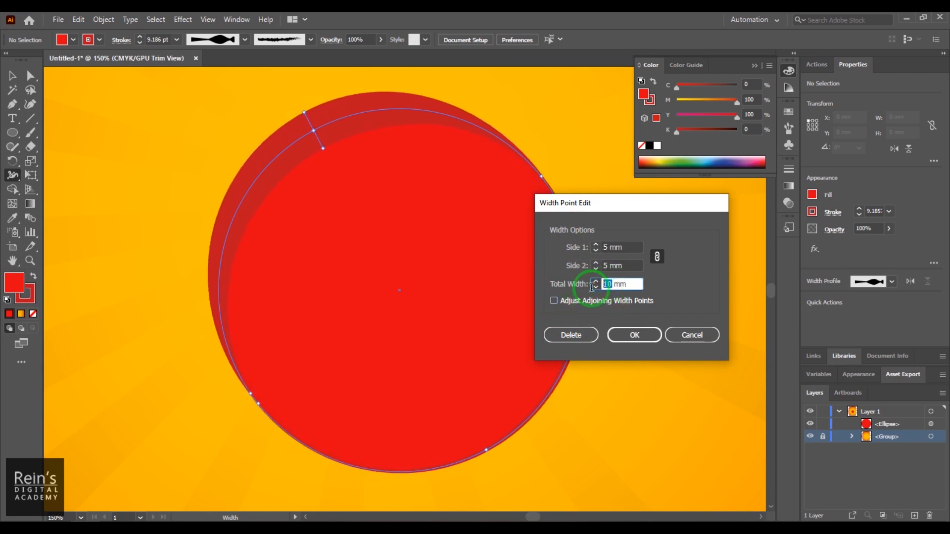
scroll(594, 284, up, 12)
scroll(604, 280, down, 15)
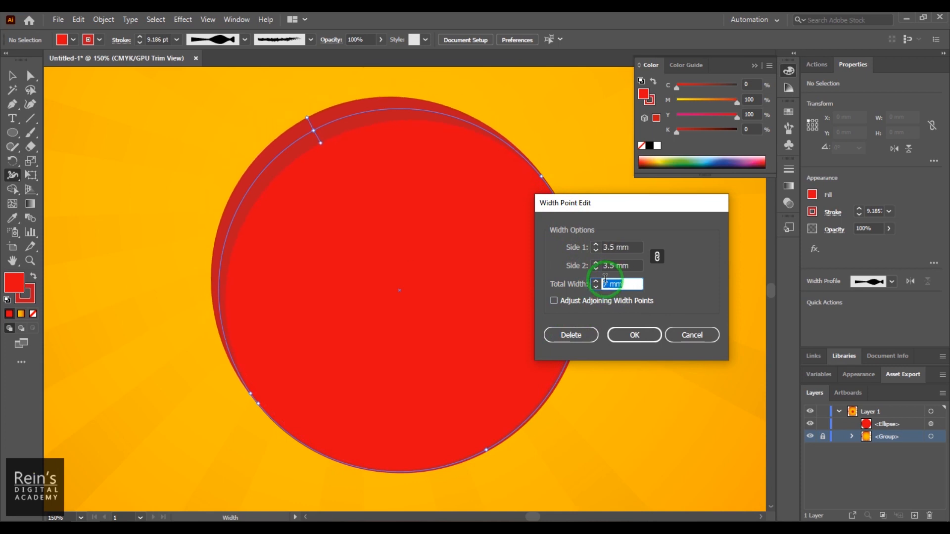
scroll(605, 277, down, 3)
scroll(611, 281, up, 2)
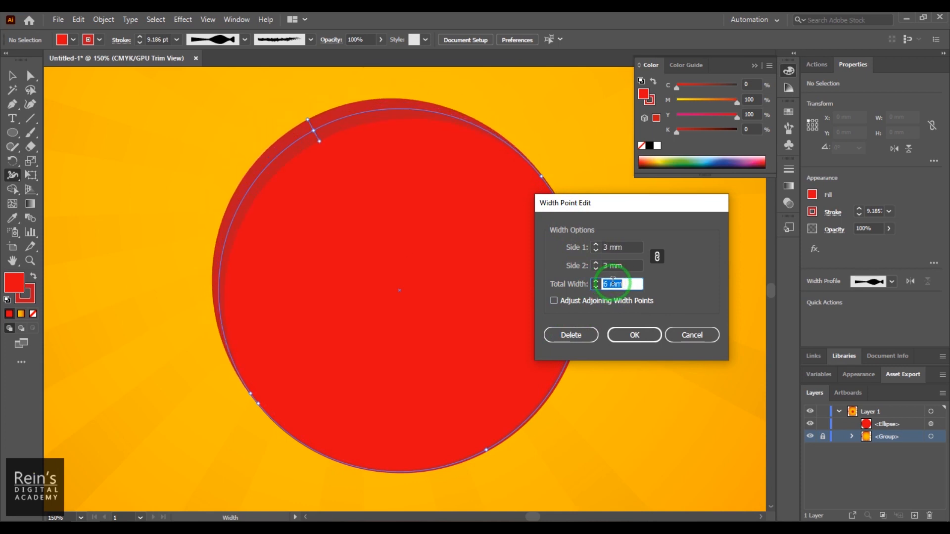
click(631, 345)
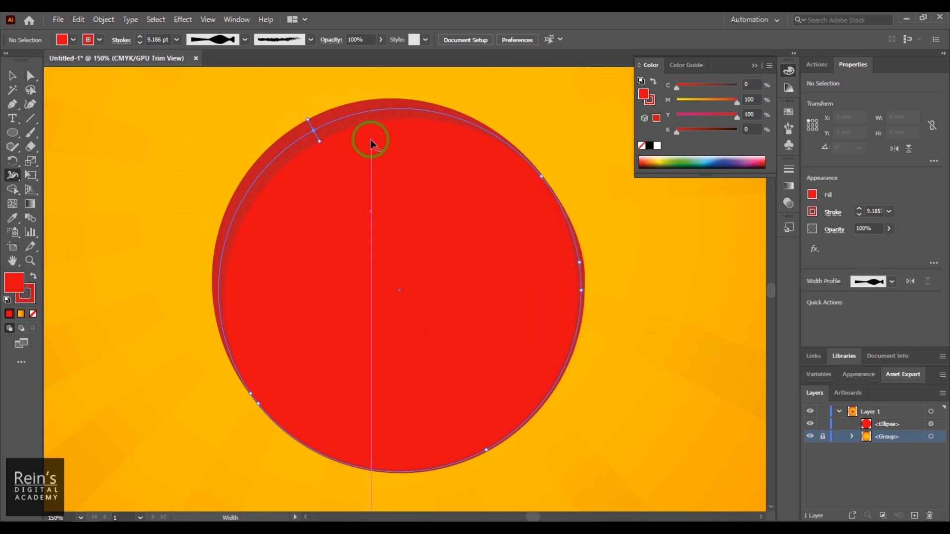
- Stack a zero-width point from the circle's top onto the upper-left width point, and narrow the stroke just below it
mouse_move(372, 112)
mouse_down()
mouse_move(293, 139)
mouse_move(319, 143)
mouse_move(314, 131)
mouse_up()
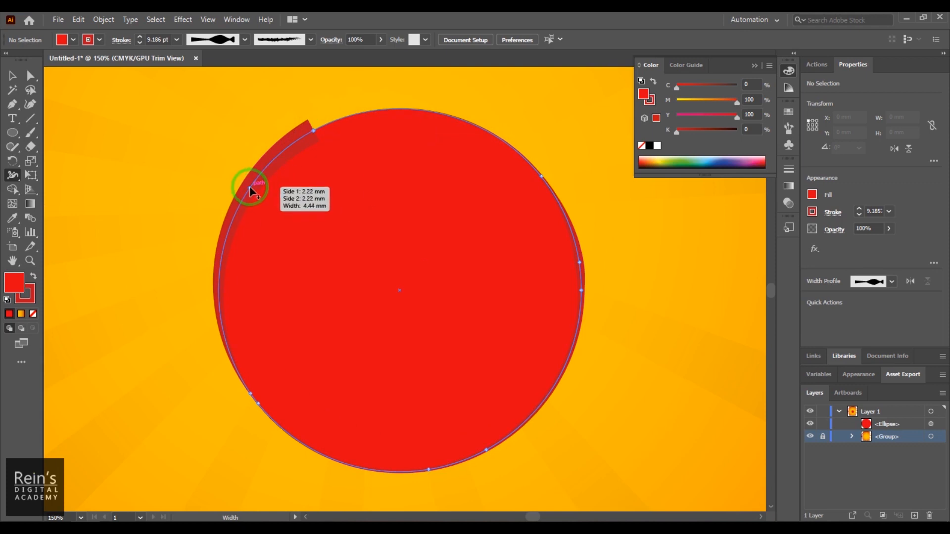
mouse_move(249, 186)
mouse_down()
mouse_move(255, 194)
mouse_move(239, 189)
mouse_up()
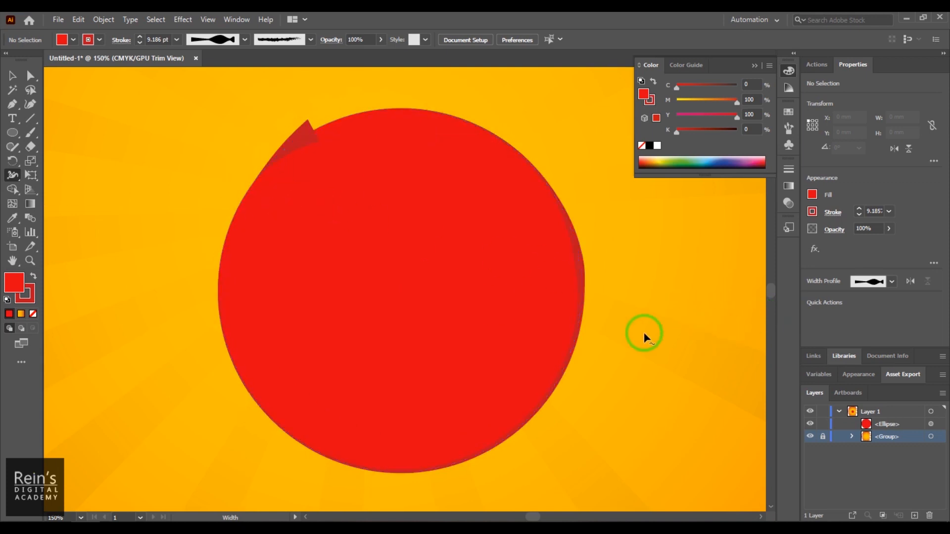
- Examine the paired width settings of the stacked upper-left width point and close them
double_click(313, 131)
drag(614, 208, 374, 189)
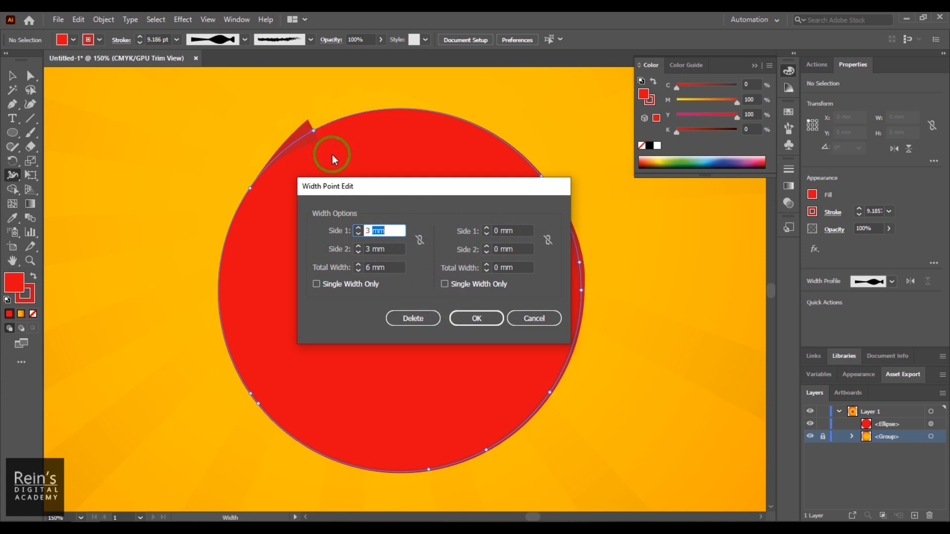
click(473, 321)
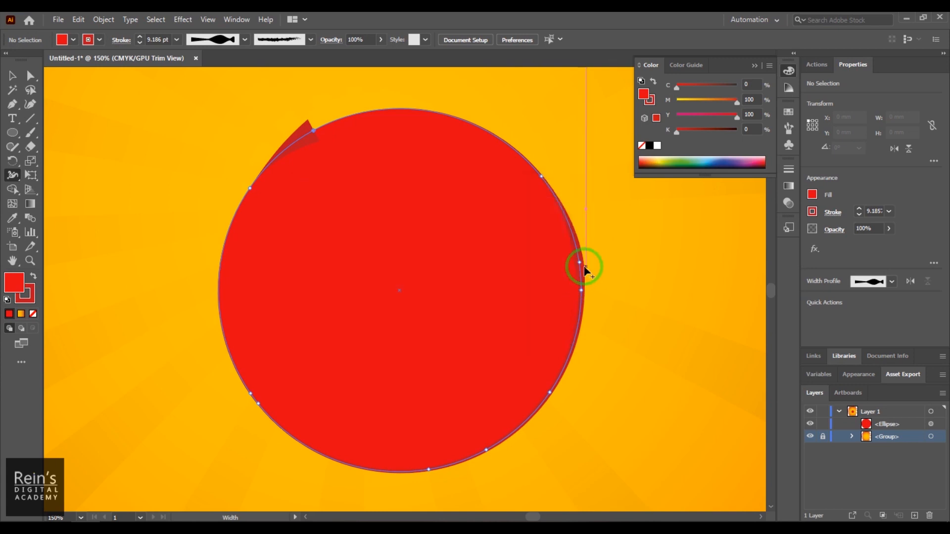
- Stack width points on the circle's right edge to form a second abrupt stroke break, and check its paired width settings
mouse_move(578, 261)
mouse_down()
mouse_move(573, 224)
mouse_move(581, 313)
mouse_move(604, 315)
mouse_move(583, 297)
mouse_move(581, 326)
mouse_move(580, 313)
mouse_up()
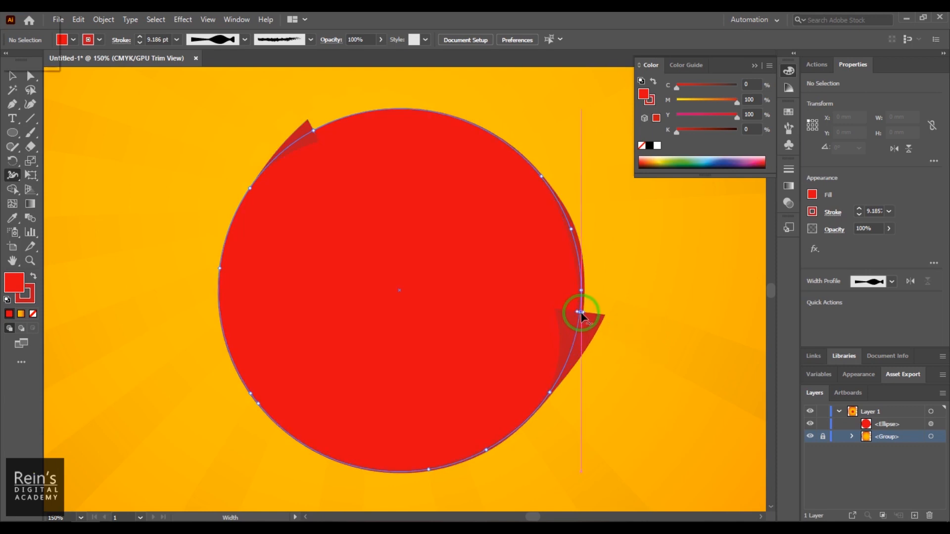
double_click(581, 313)
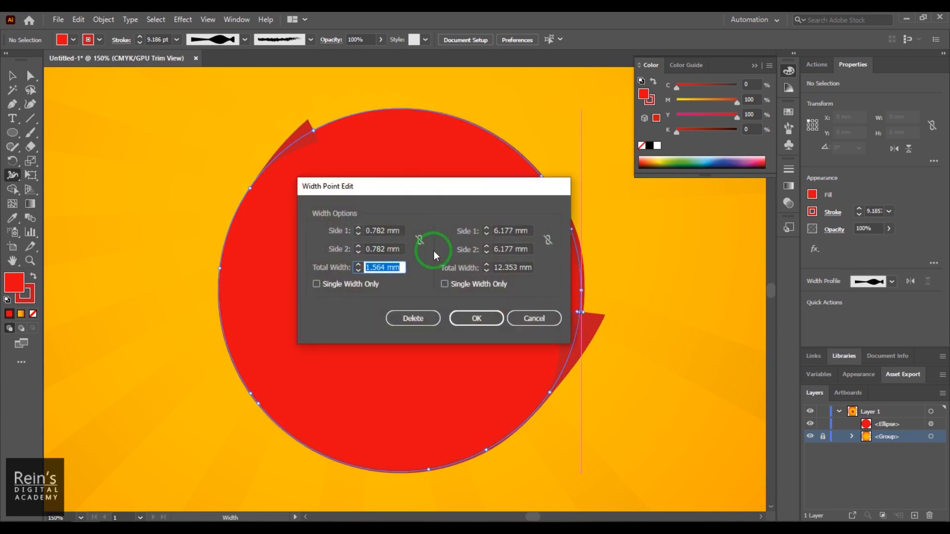
click(477, 319)
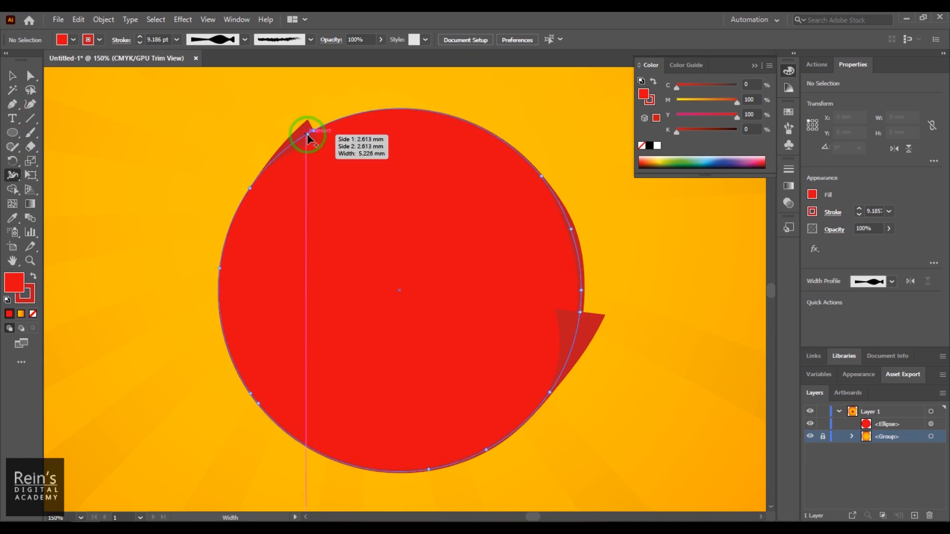
- Duplicate the red circle, scale the copy to about 73.7 mm wide and place it inside the original
click(10, 76)
click(412, 203)
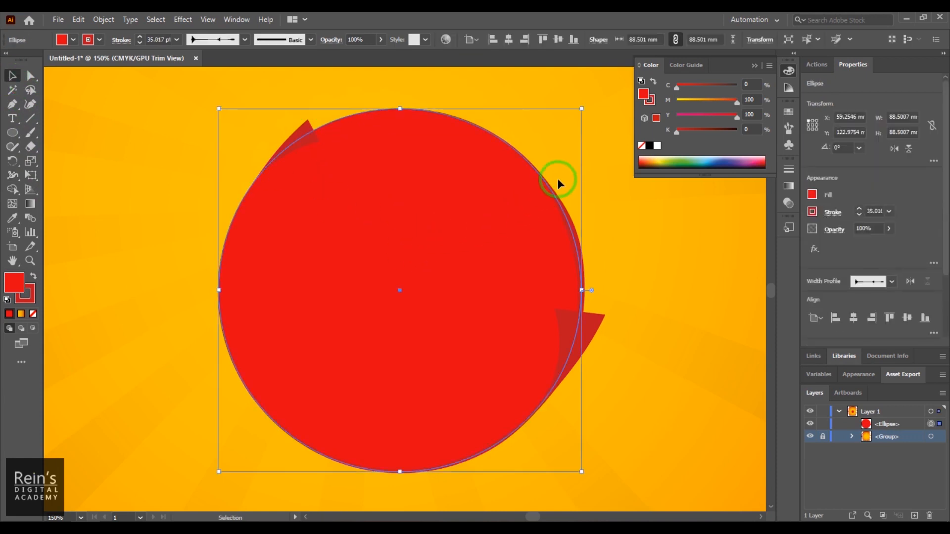
drag(467, 243, 491, 275)
drag(582, 140, 522, 196)
drag(428, 293, 471, 227)
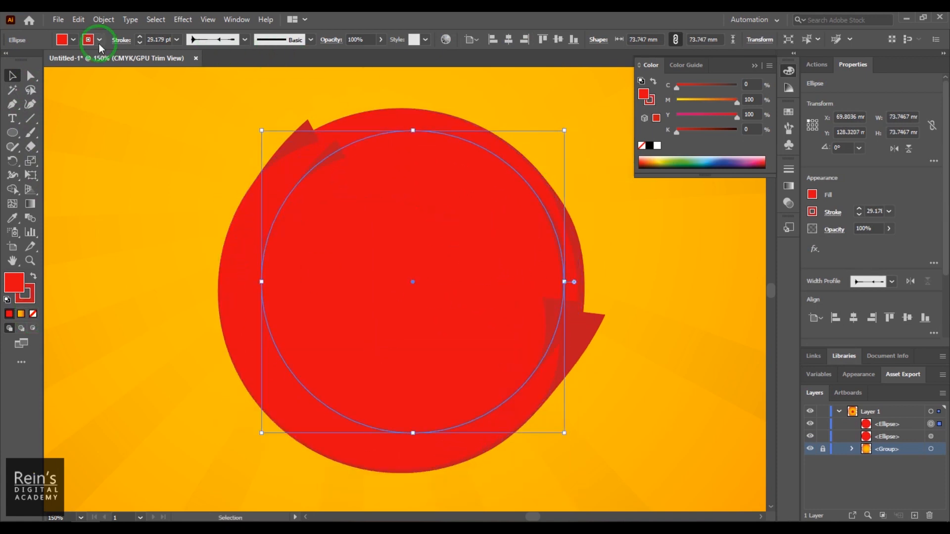
- Remove the inner circle's stroke and set its fill to orange EA6D11
click(99, 44)
click(8, 59)
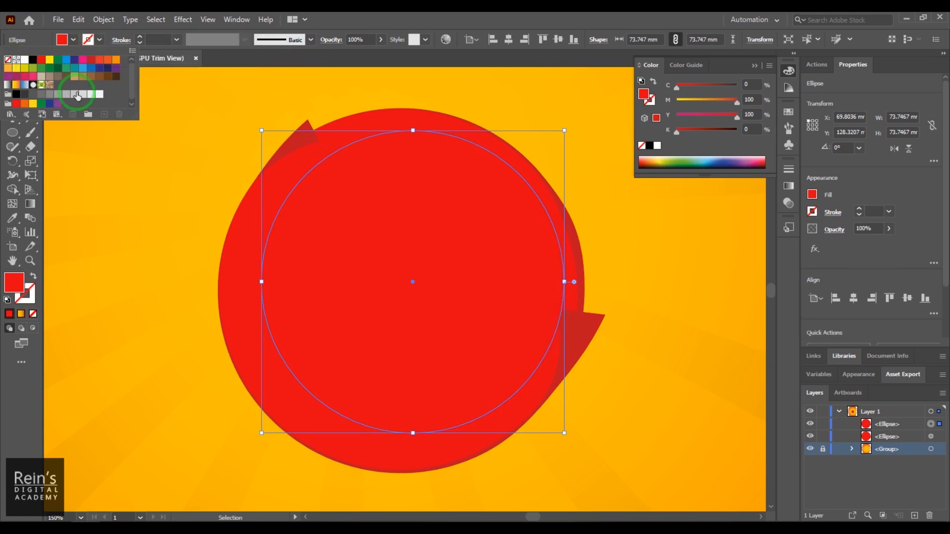
double_click(10, 293)
click(705, 155)
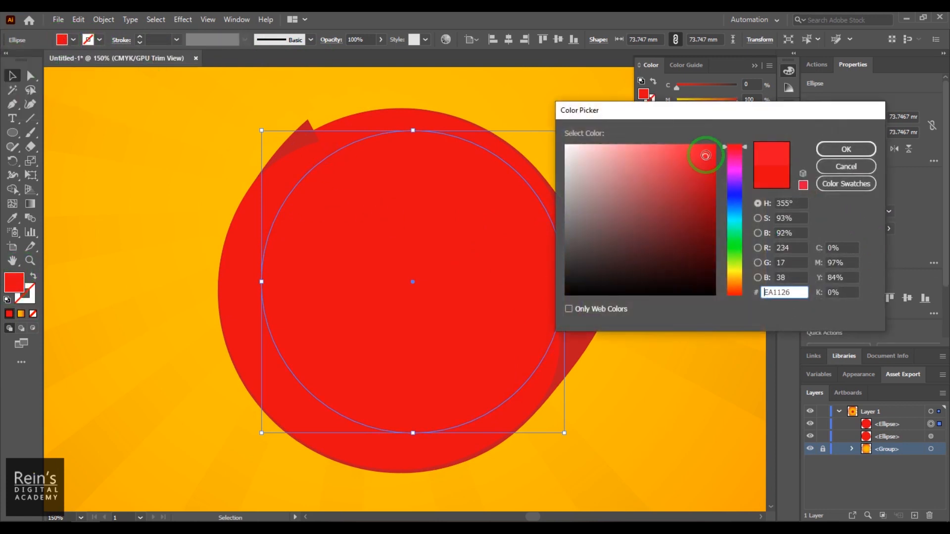
drag(735, 287, 735, 283)
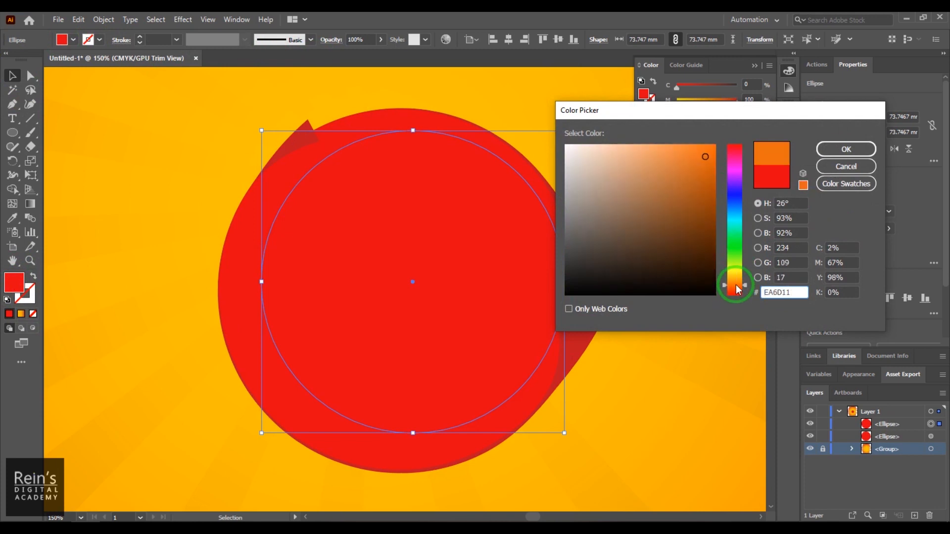
click(844, 148)
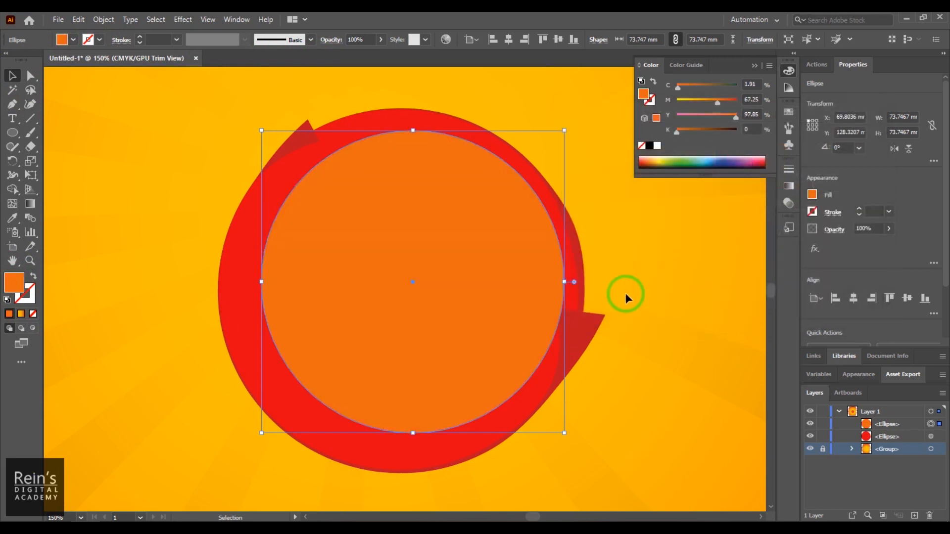
- Set the outer circle's fill to dark blue 281999
click(228, 248)
click(57, 44)
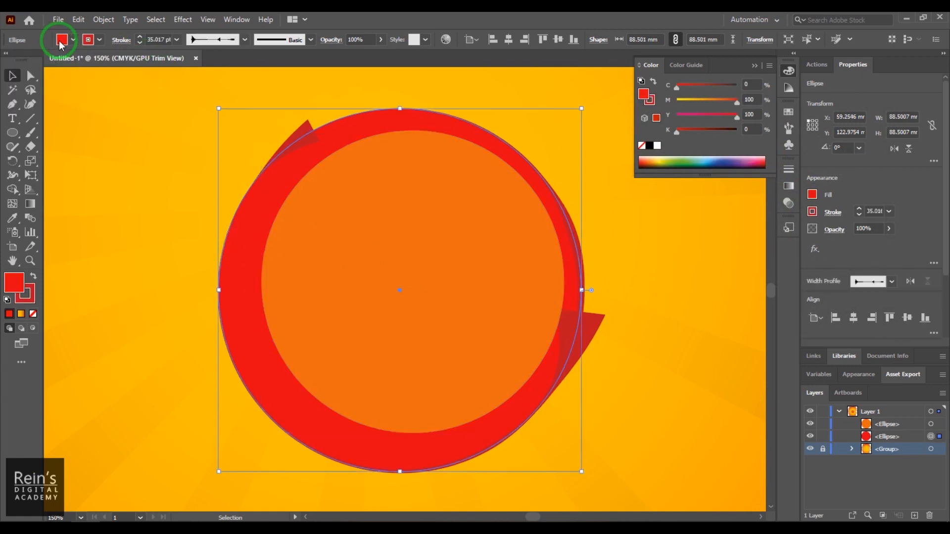
double_click(11, 282)
click(734, 191)
click(843, 150)
click(706, 186)
click(689, 202)
click(844, 150)
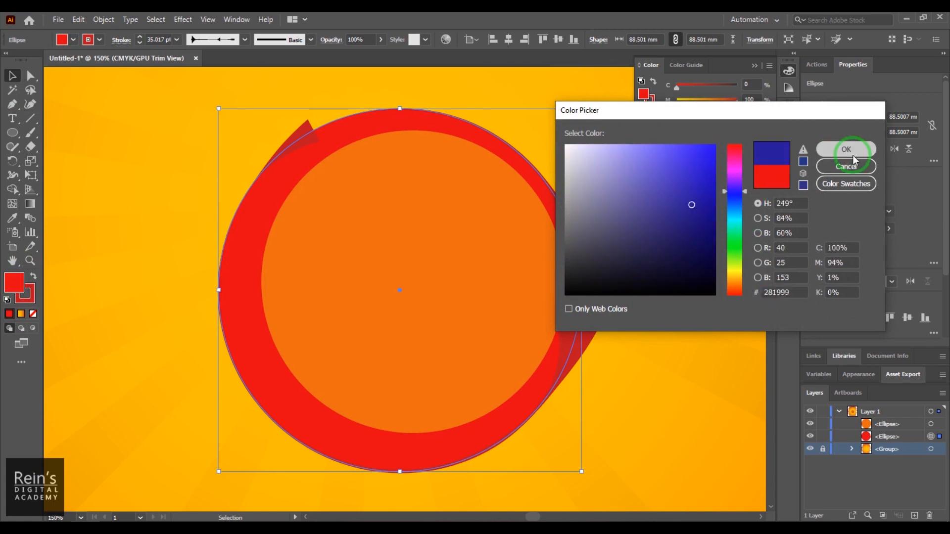
click(88, 40)
double_click(32, 293)
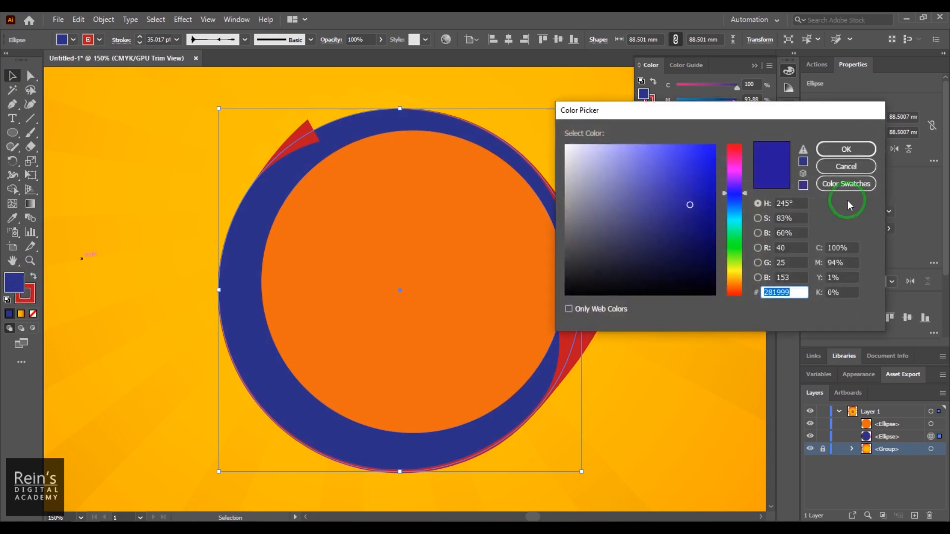
click(680, 176)
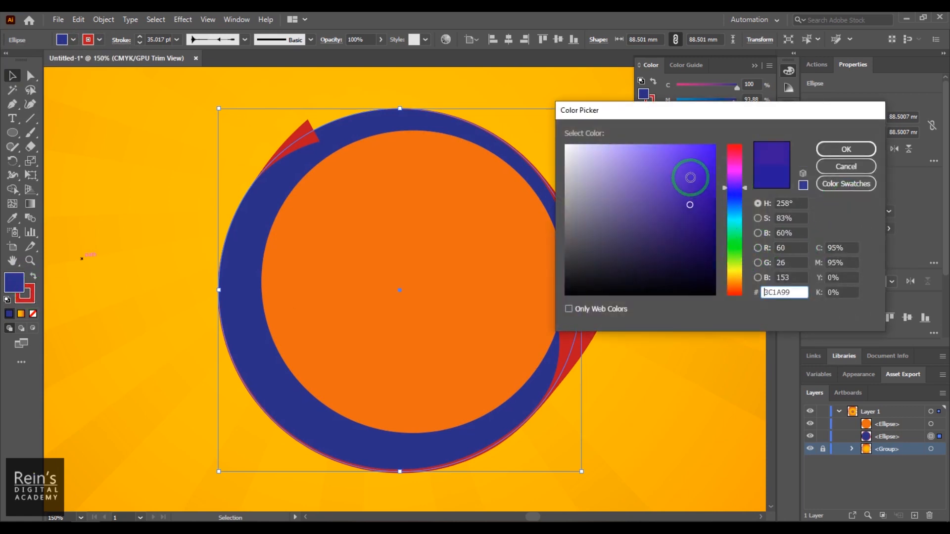
click(846, 149)
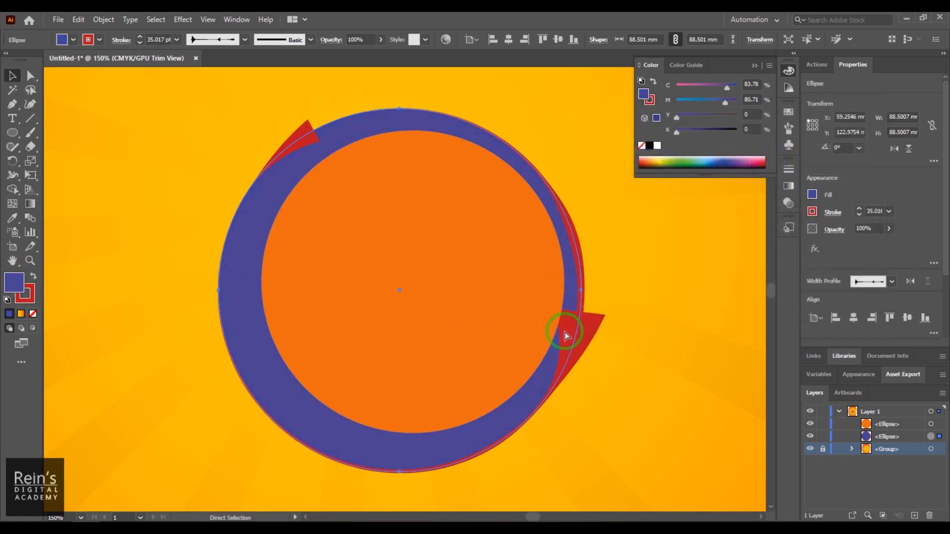
key(ctrl+z)
- Recolor the outer circle's variable-width stroke to a medium purple and deselect it
click(34, 296)
double_click(34, 298)
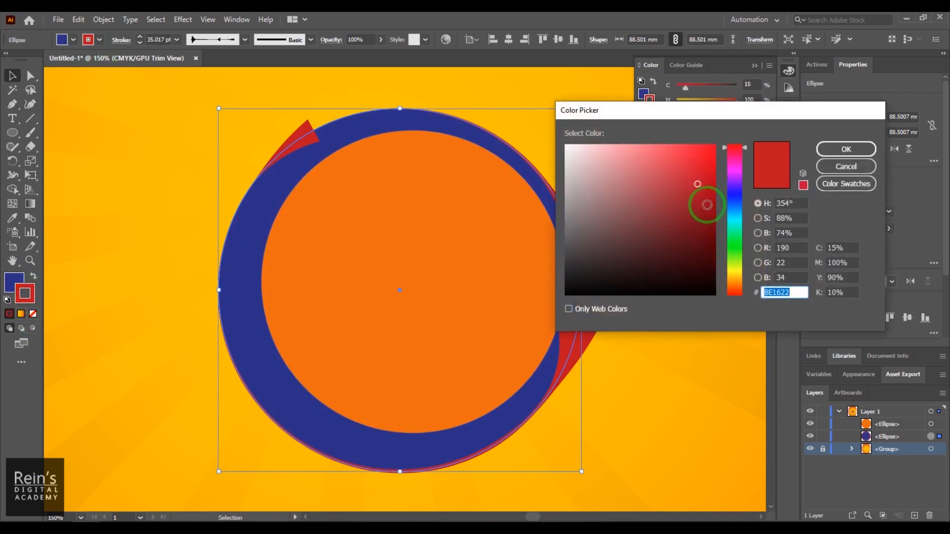
click(731, 192)
drag(694, 183, 667, 169)
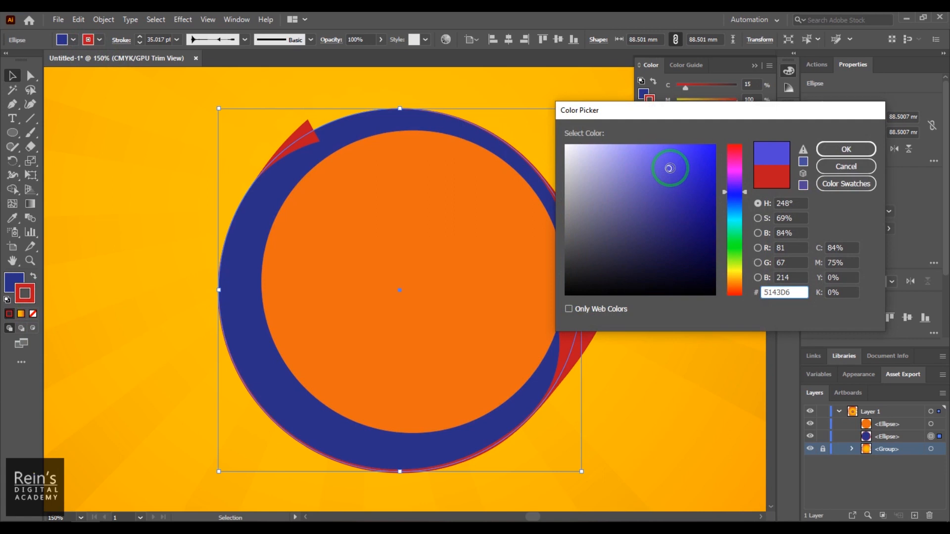
click(734, 189)
click(845, 149)
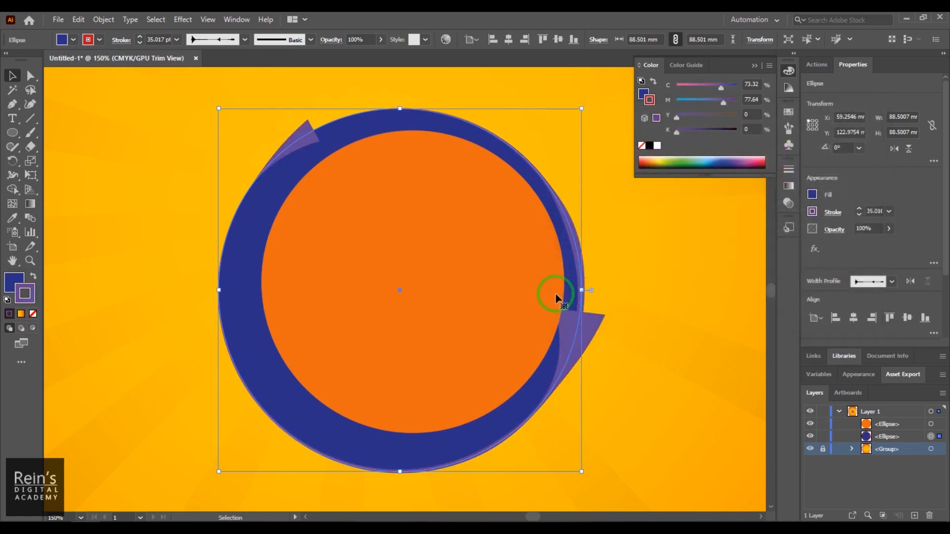
click(704, 399)
- Change the inner orange circle's fill to blue 4468CC
click(430, 286)
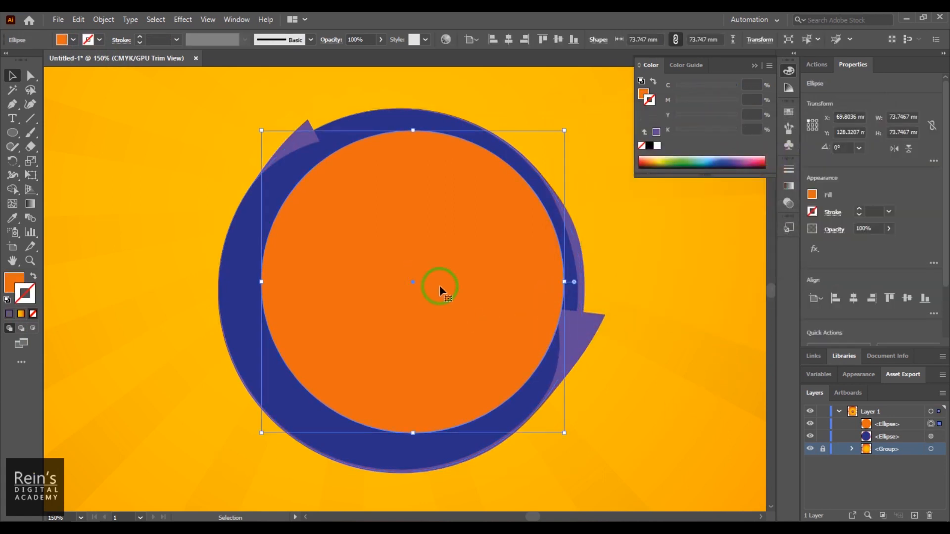
click(20, 292)
click(13, 282)
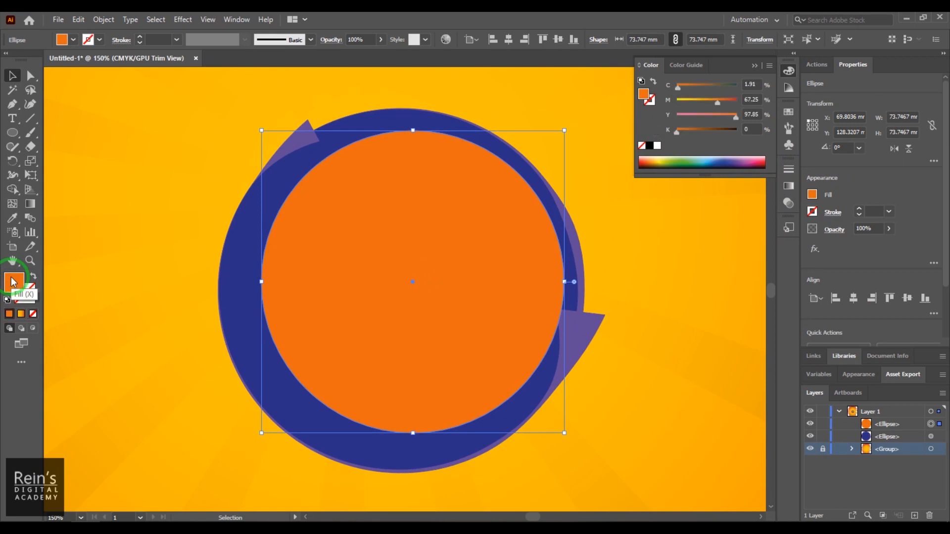
double_click(13, 282)
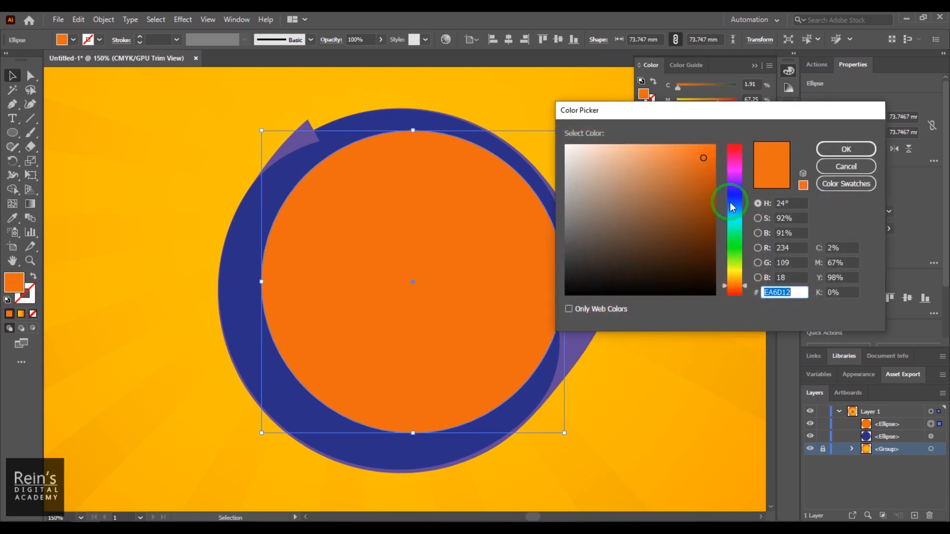
click(735, 203)
click(665, 174)
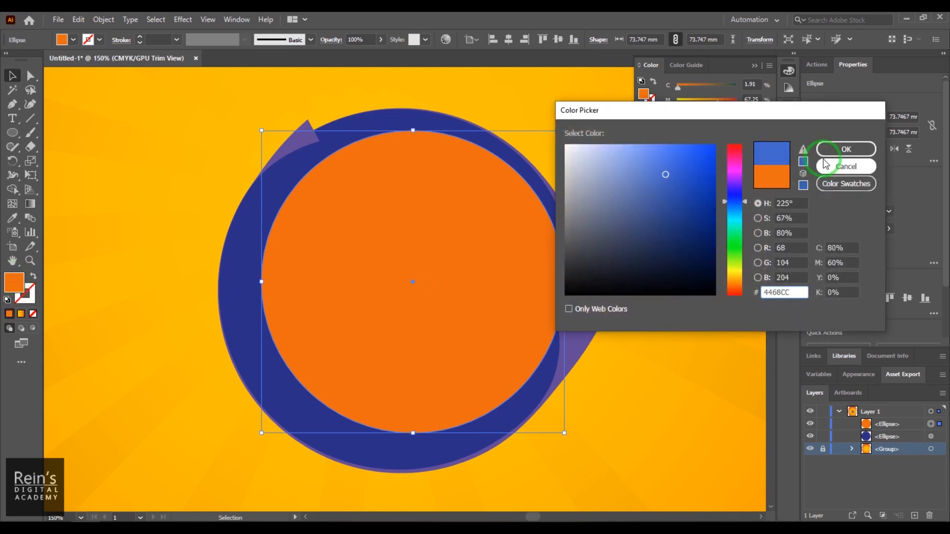
key(Return)
- Shift the inner blue circle toward the outer circle's left edge and place a smaller copy about 56.7 mm wide inside it
drag(454, 268, 414, 276)
drag(555, 143, 481, 203)
drag(409, 281, 422, 242)
- Set the smallest circle's fill to light blue 46A3CC and deselect it
click(14, 282)
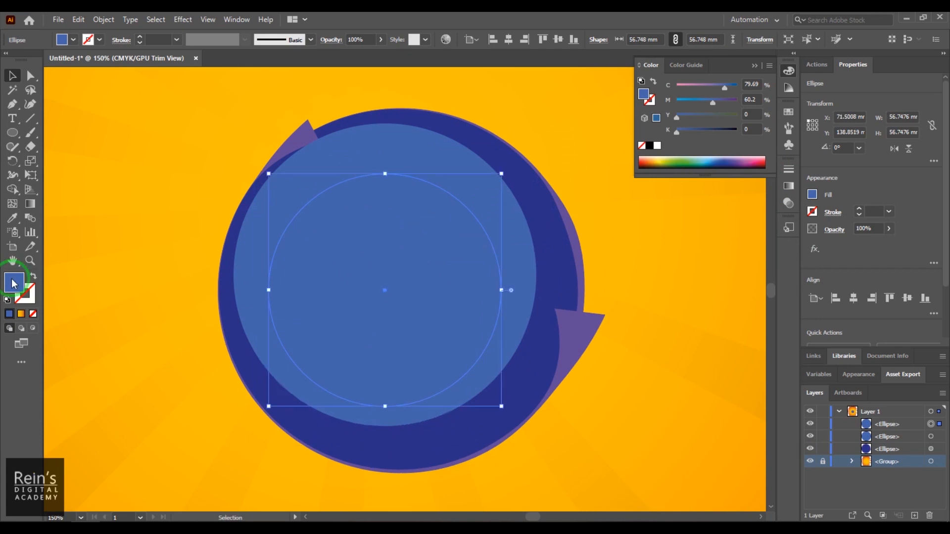
double_click(13, 283)
click(732, 216)
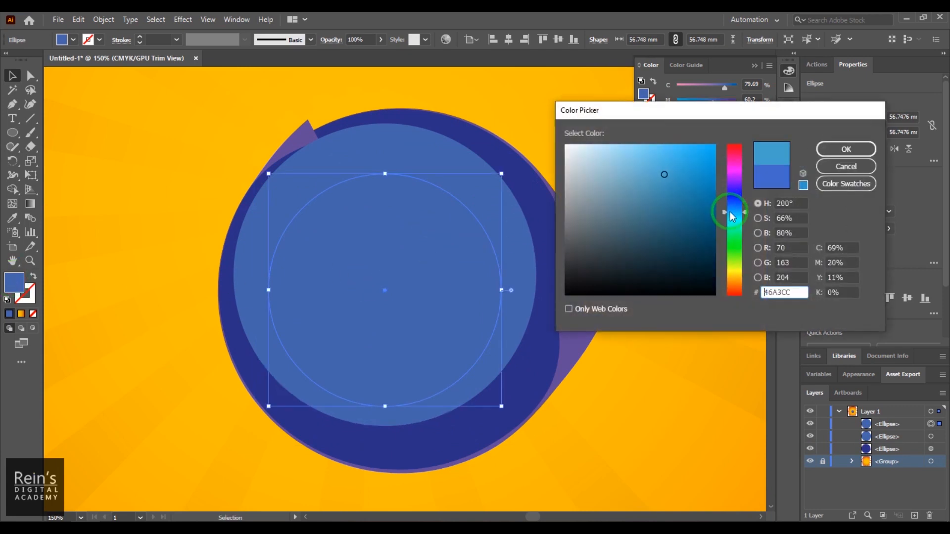
click(846, 149)
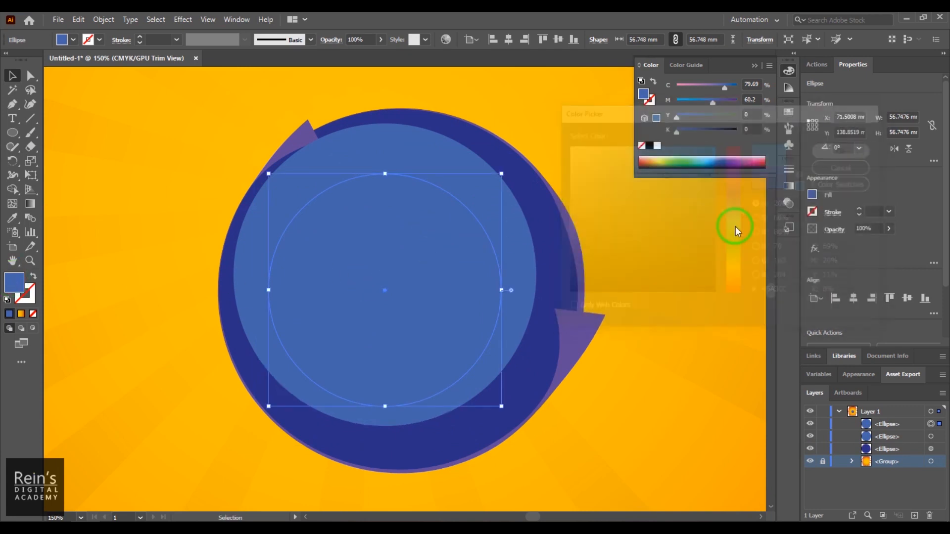
click(672, 295)
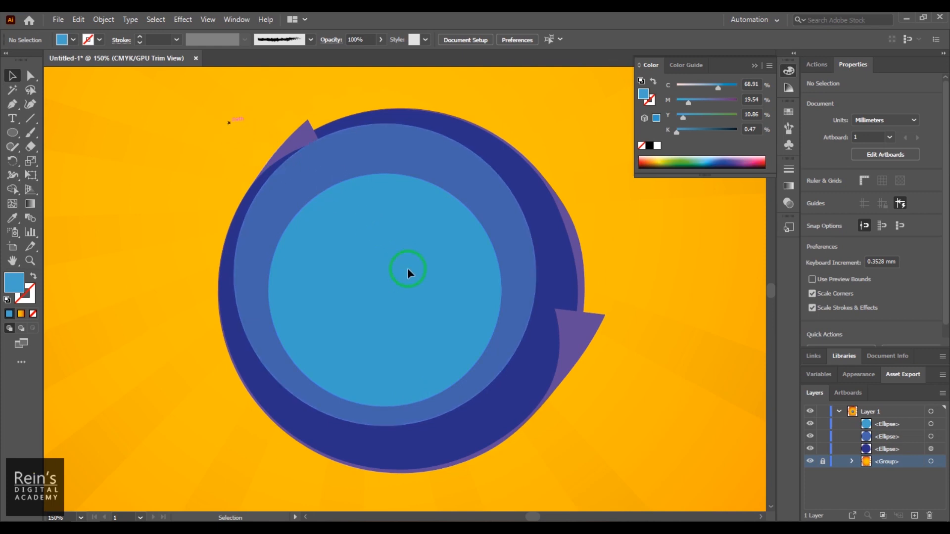
- Scale all three circles together to about 84.9 mm overall width and reposition them near the artboard's centre
key(ctrl+a)
drag(582, 109, 567, 124)
drag(502, 214, 501, 327)
key(ctrl+0)
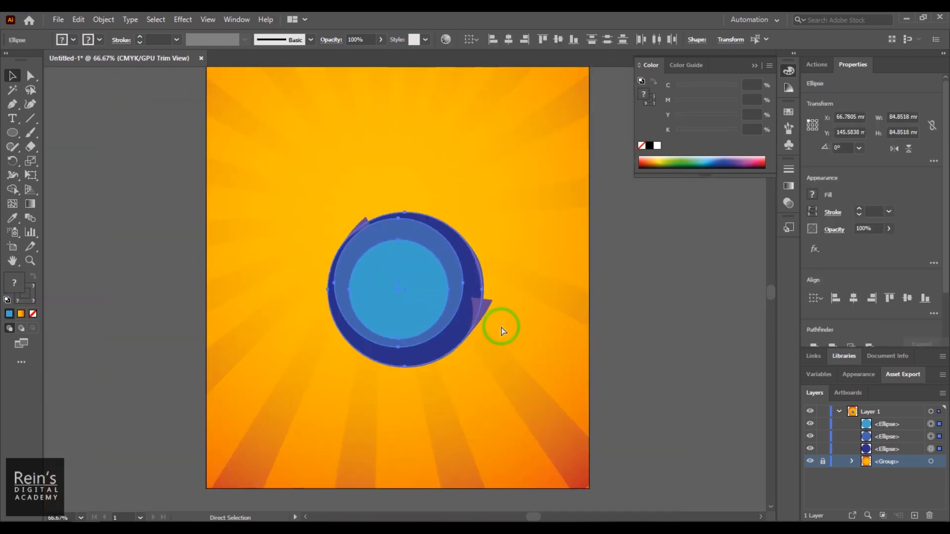
click(630, 388)
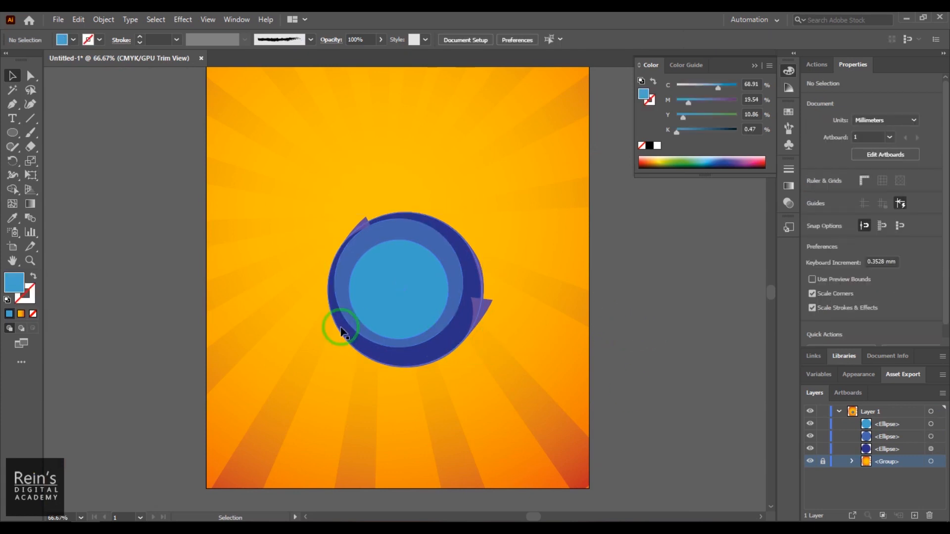
- Draw a large light blue circle about 143 mm wide over the three circles with the Ellipse tool
drag(115, 229, 120, 270)
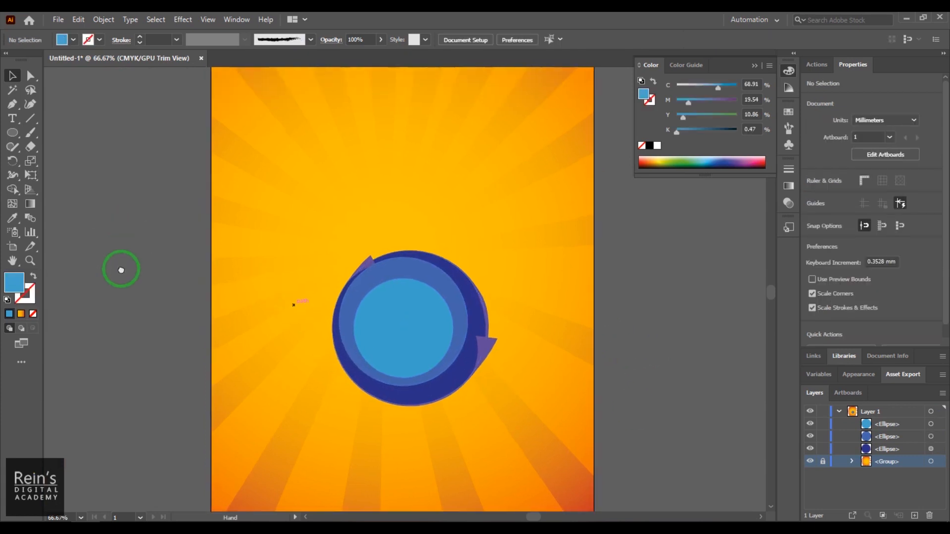
click(14, 136)
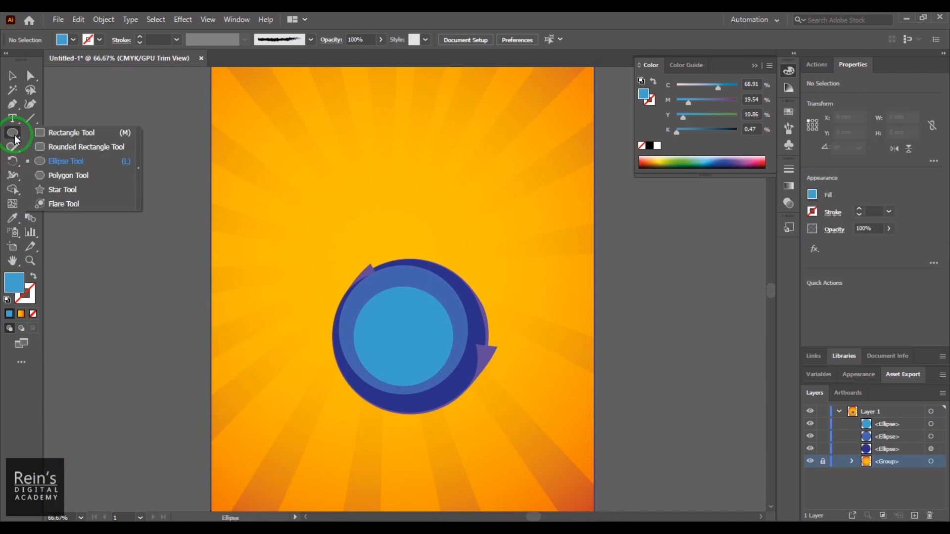
drag(17, 140, 90, 166)
drag(297, 181, 514, 442)
key(v)
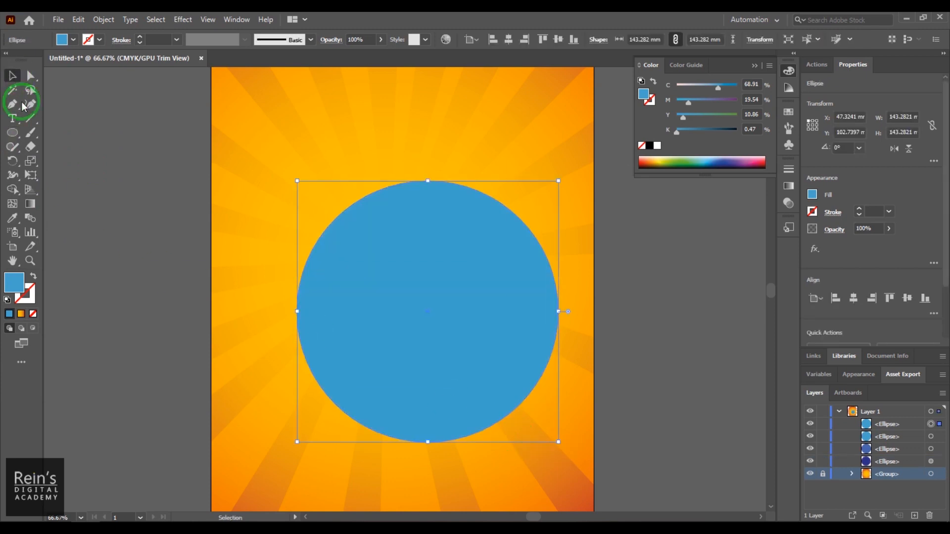
- Send the large light blue circle backward two levels and on to the very back of the stack
right_click(451, 253)
mouse_move(546, 461)
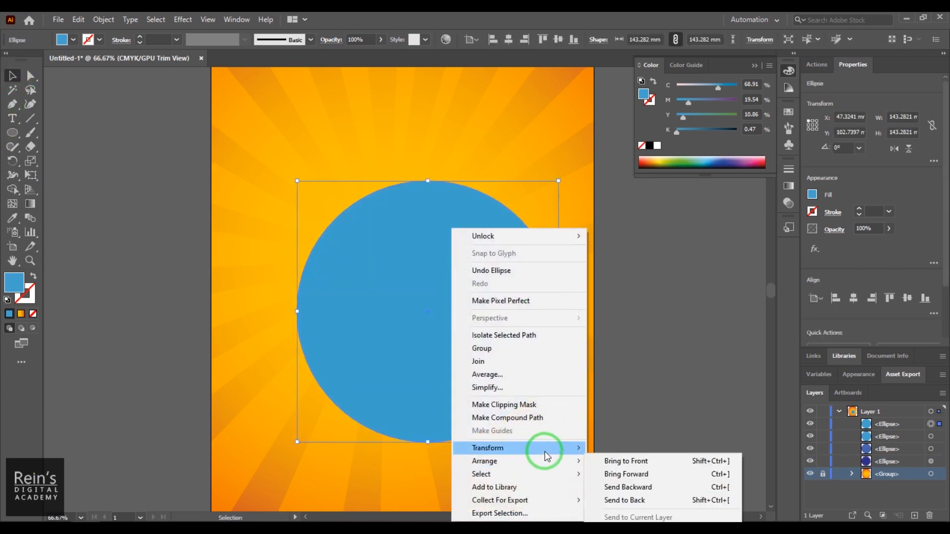
click(633, 489)
right_click(479, 230)
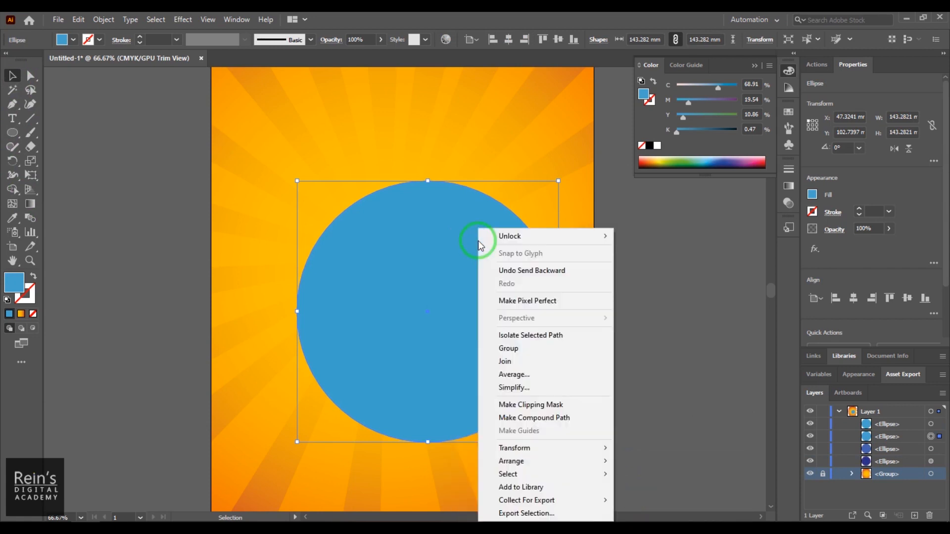
mouse_move(585, 462)
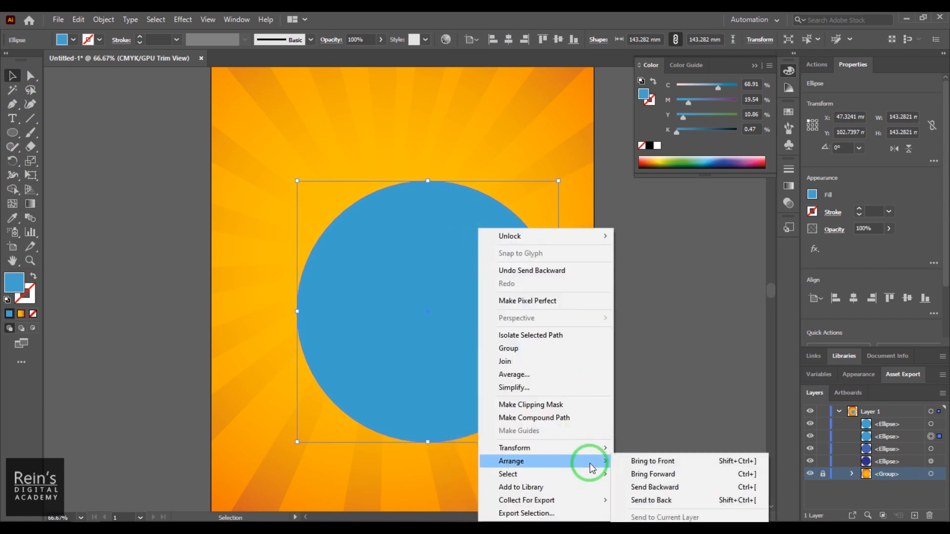
click(649, 490)
right_click(493, 231)
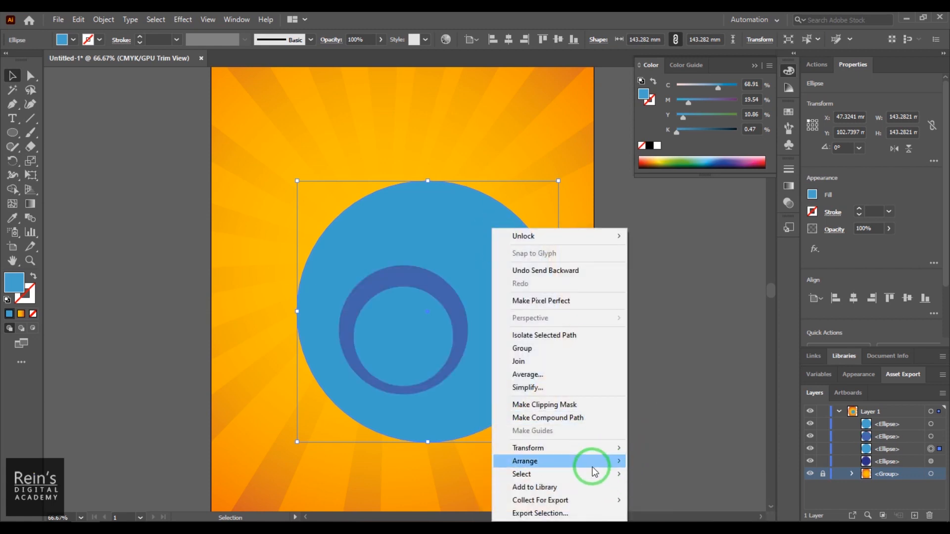
mouse_move(602, 463)
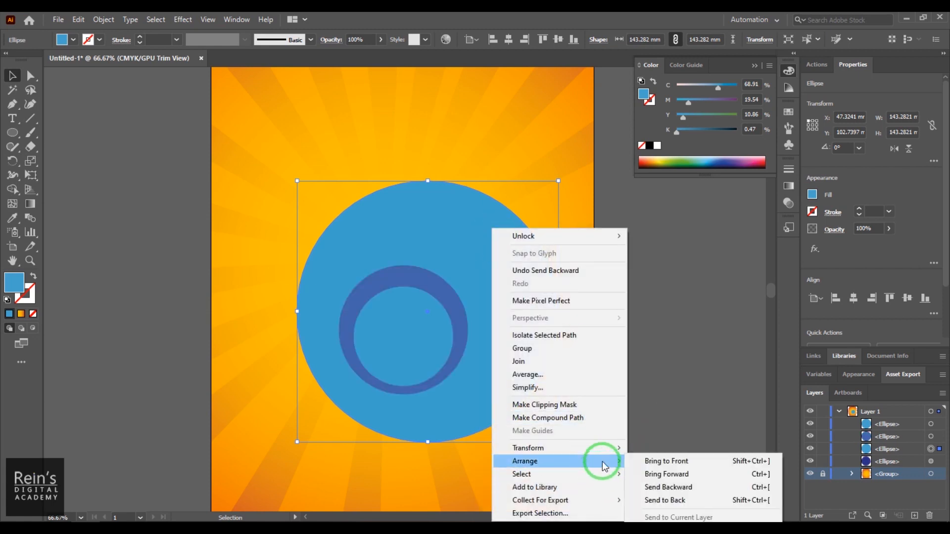
click(682, 502)
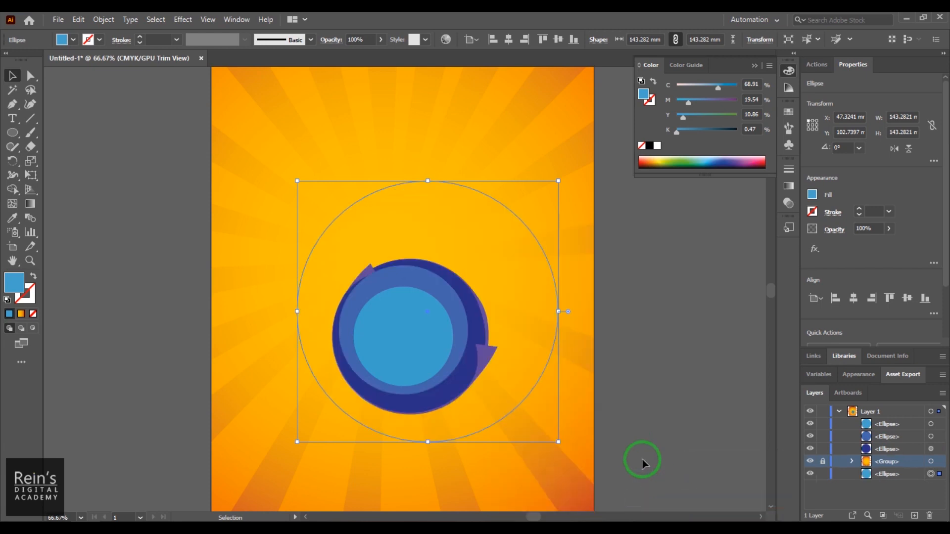
- Bring the large light blue circle forward so it sits directly above the sunburst background group
right_click(483, 236)
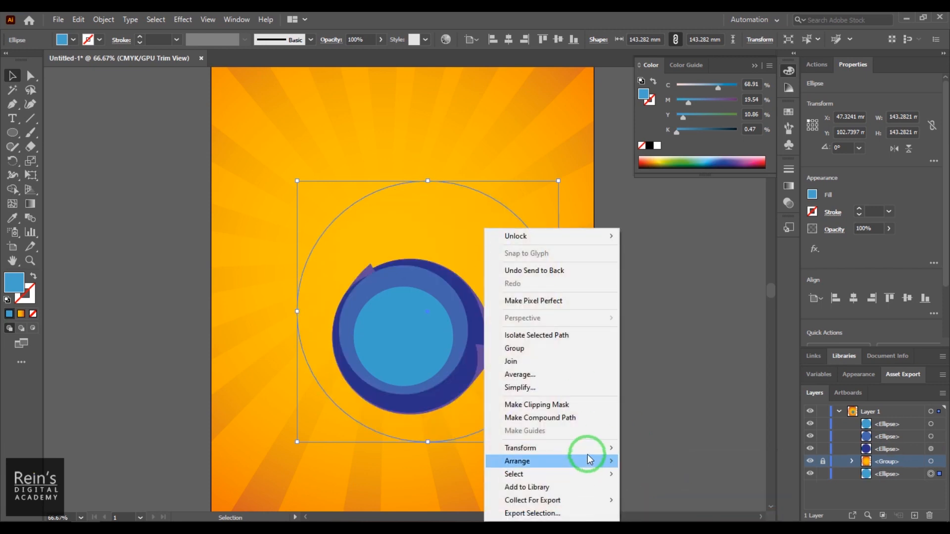
mouse_move(595, 460)
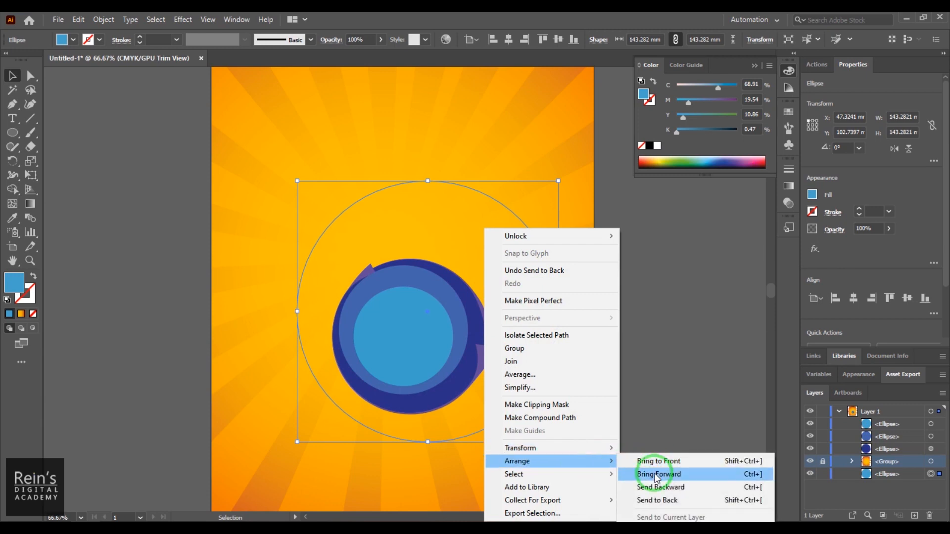
click(654, 461)
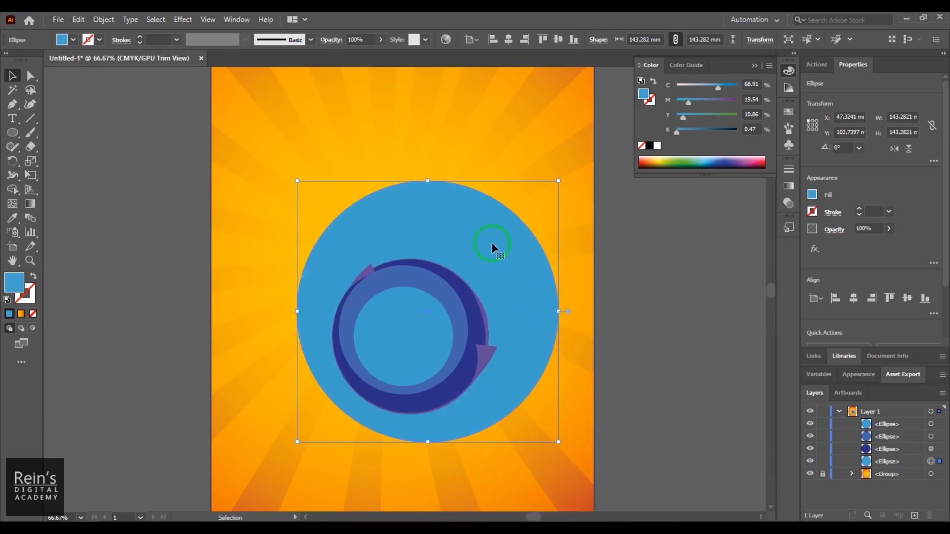
- Bring the large circle forward one more level and send it back behind the dark blue circle
right_click(492, 248)
mouse_move(584, 460)
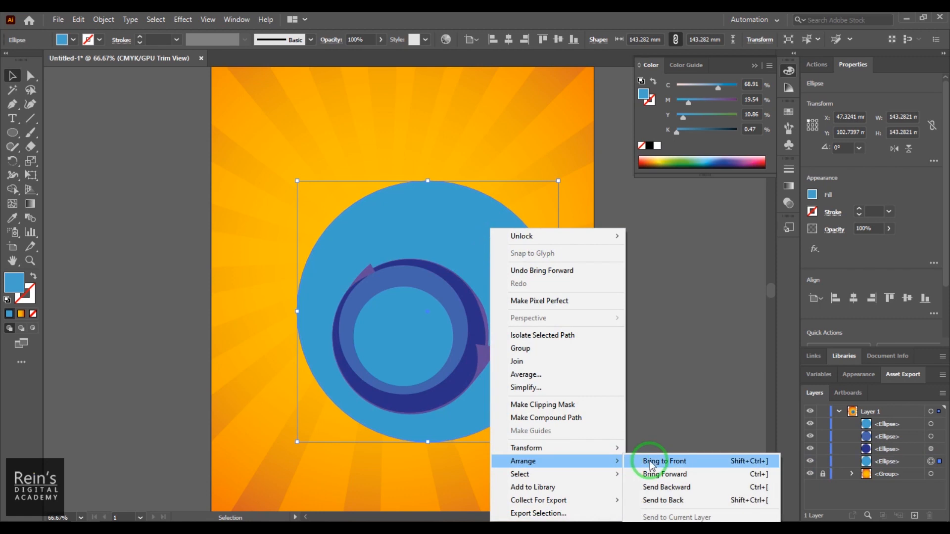
click(653, 473)
right_click(479, 221)
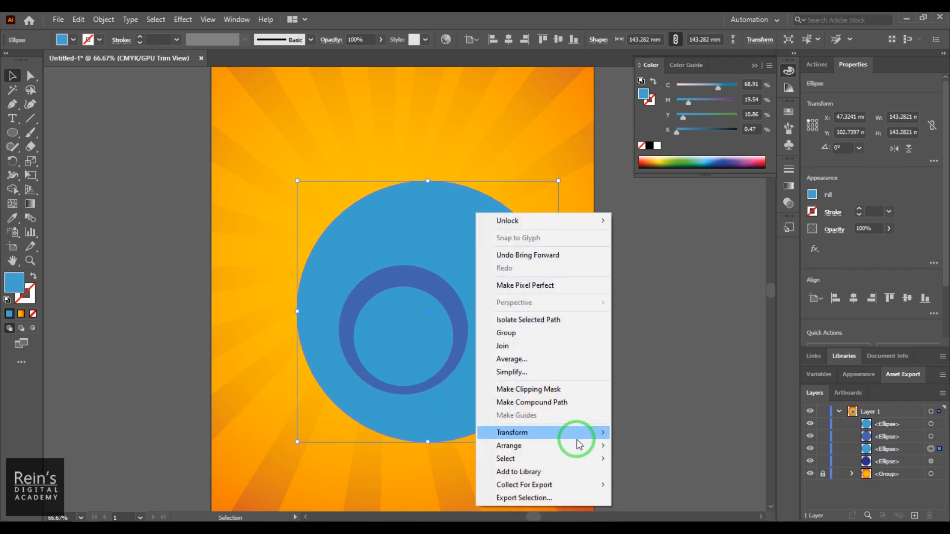
mouse_move(577, 446)
click(643, 470)
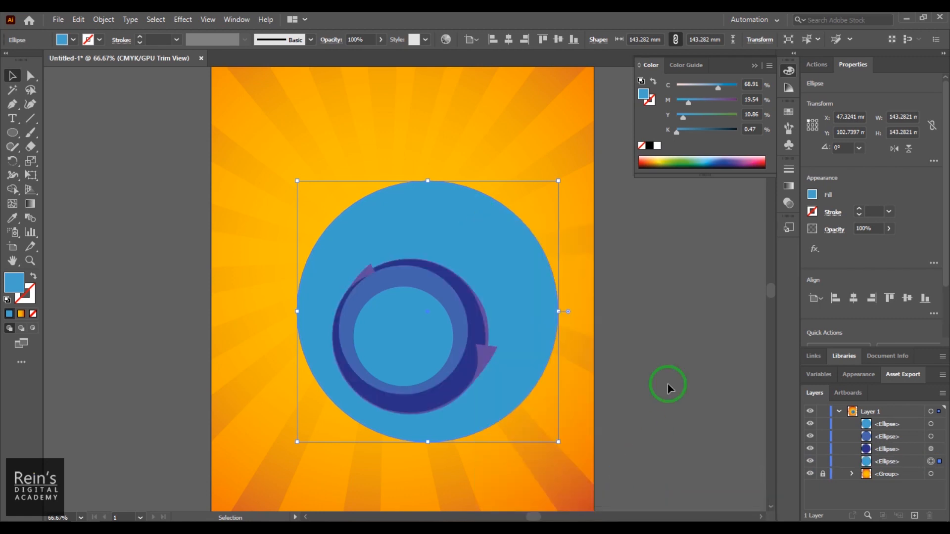
click(671, 372)
- Set the large circle's fill to the red swatch C 15, M 100, Y 90, K 10
click(492, 266)
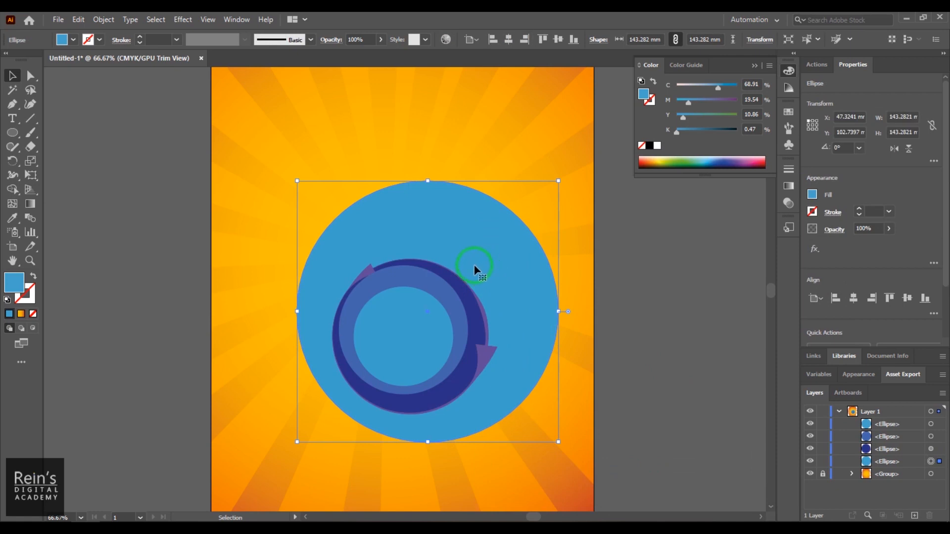
click(65, 44)
click(91, 58)
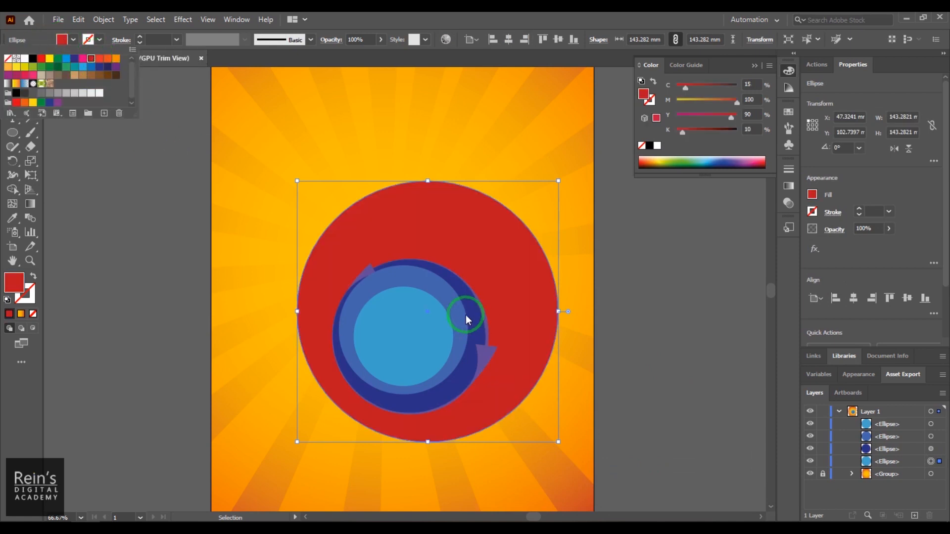
click(464, 273)
- Narrow the red circle to an ellipse about 110 mm wide and position it behind the three circles, extending above them
drag(464, 277, 440, 226)
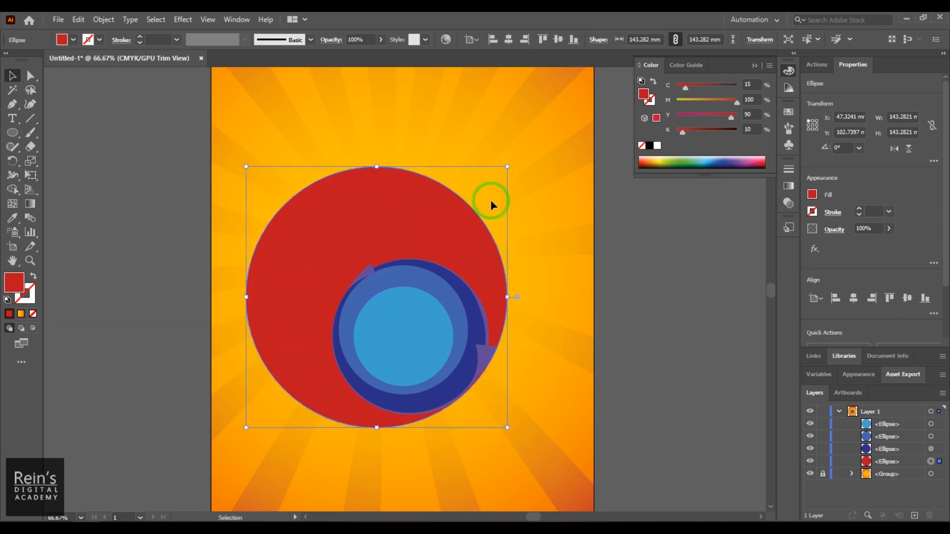
drag(507, 299, 447, 300)
drag(283, 251, 361, 238)
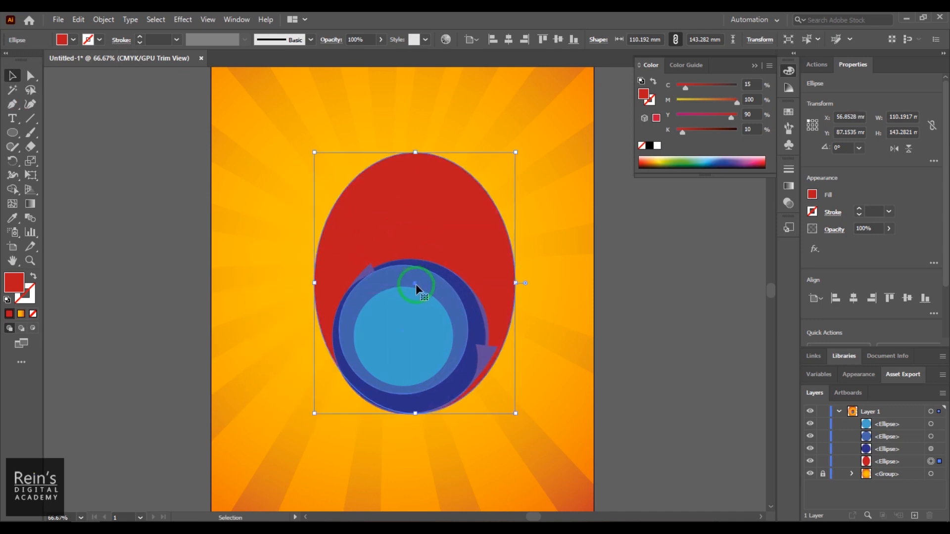
mouse_move(417, 291)
mouse_down()
mouse_move(420, 310)
mouse_move(410, 287)
mouse_up()
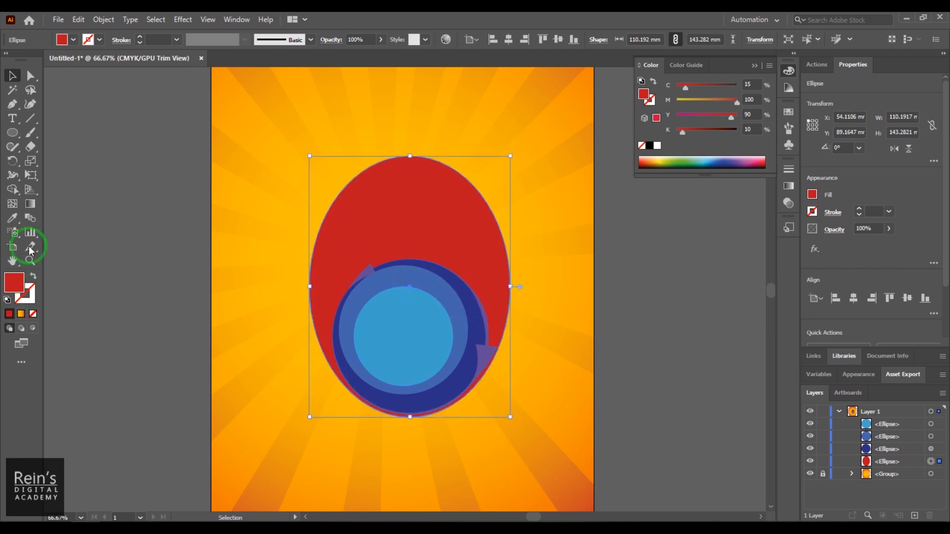
key(r)
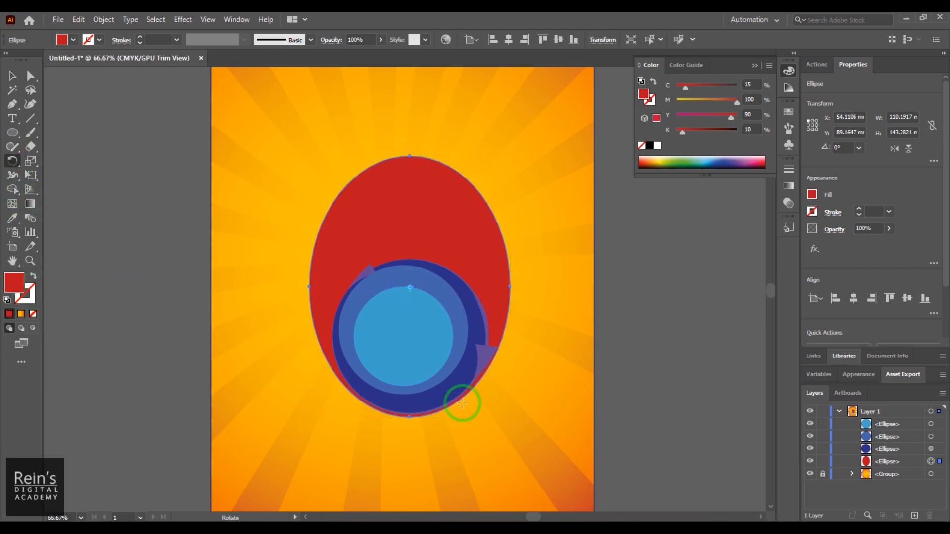
drag(410, 286, 413, 353)
key(ctrl+z)
click(12, 75)
- Rotate the red ellipse about 16.8° counterclockwise around its lower end and shift it slightly right behind the circles
click(12, 161)
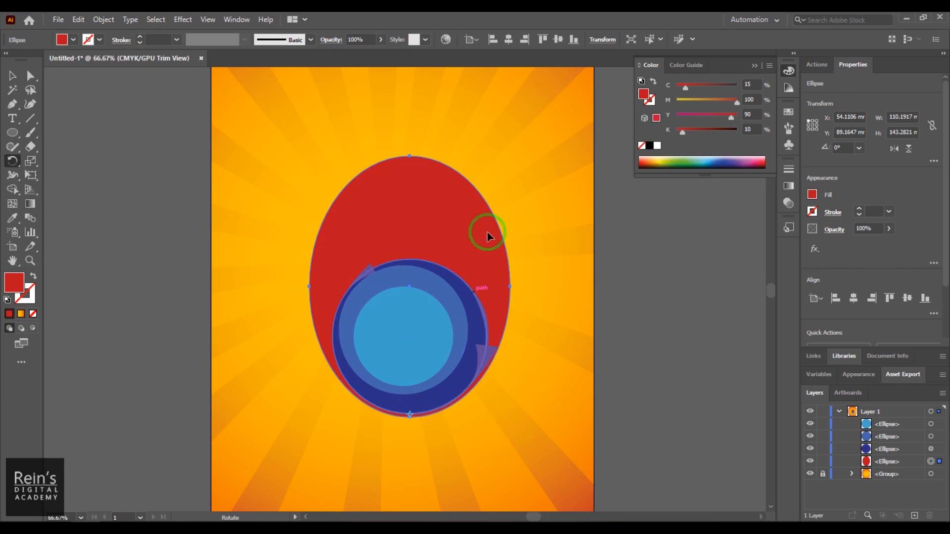
drag(450, 133, 358, 132)
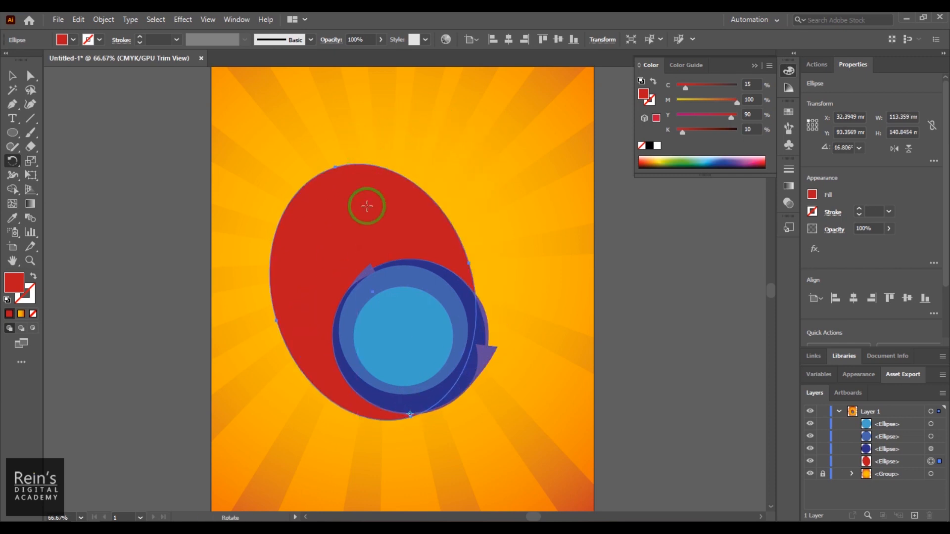
click(12, 75)
drag(312, 218, 330, 225)
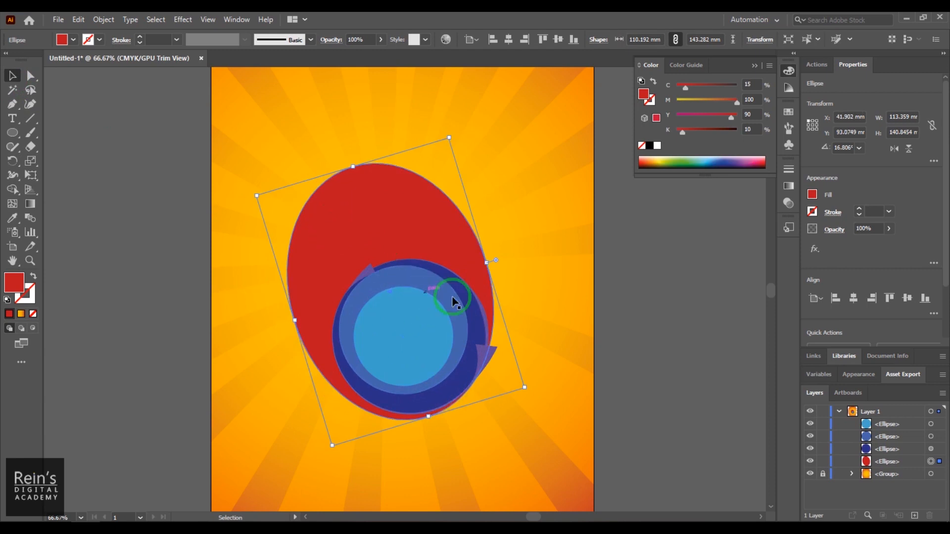
click(669, 336)
- Select the red ellipse and activate the Crystallize tool for it
click(433, 222)
click(14, 177)
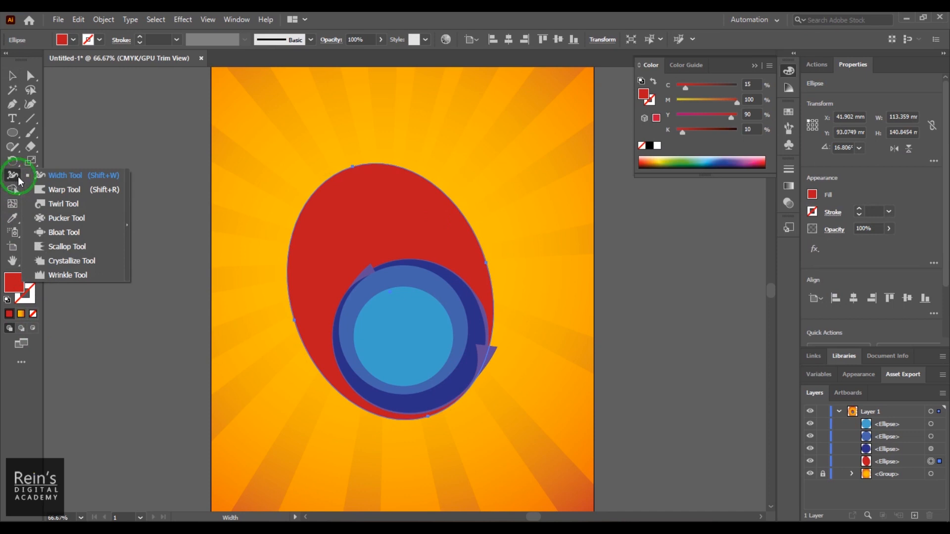
click(80, 263)
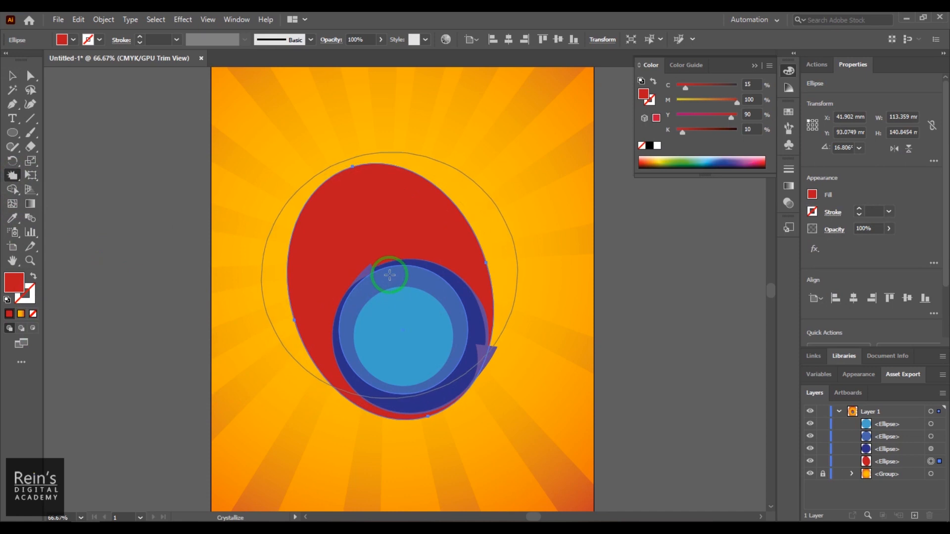
- Try the Crystallize tool on the upper part of the red ellipse and undo the spikes
drag(381, 288, 381, 288)
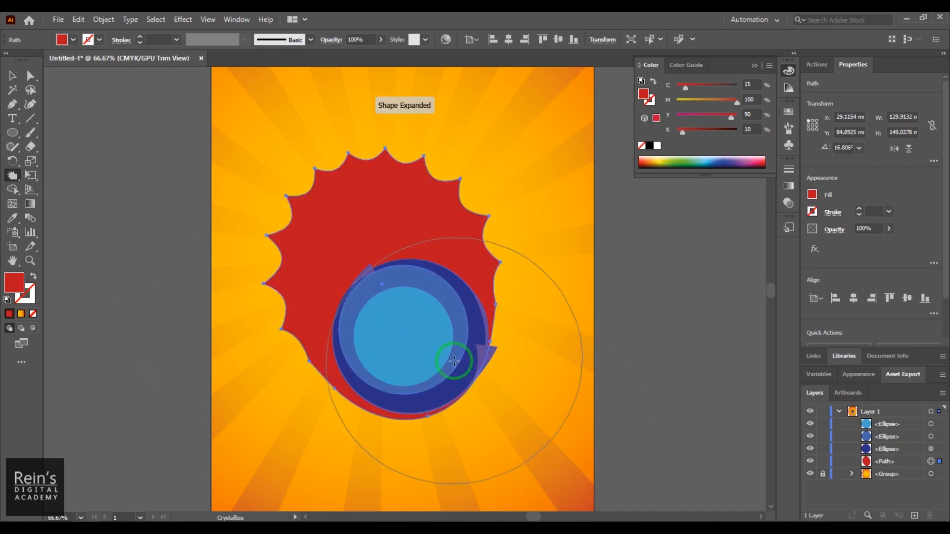
key(v)
key(ctrl+z)
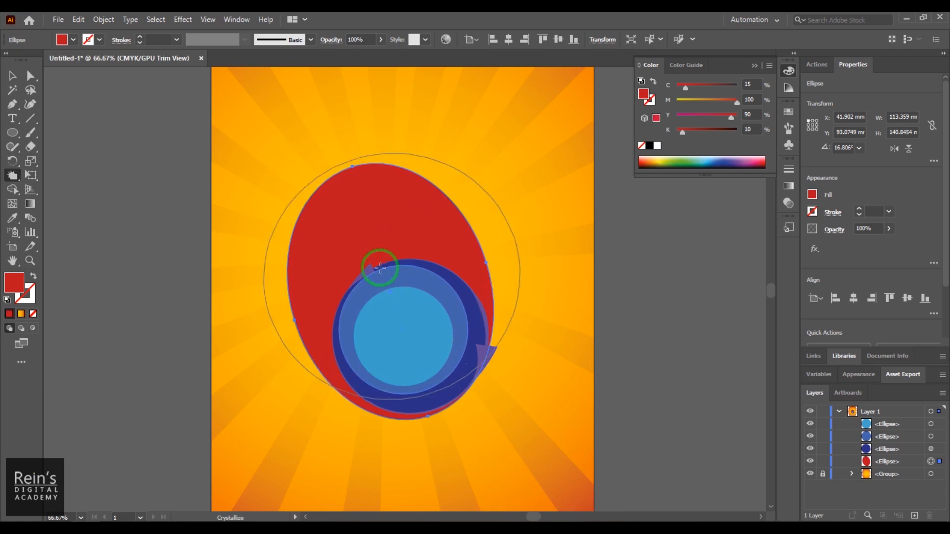
- Set the Crystallize tool's intensity to 50% and its detail to 4
double_click(12, 175)
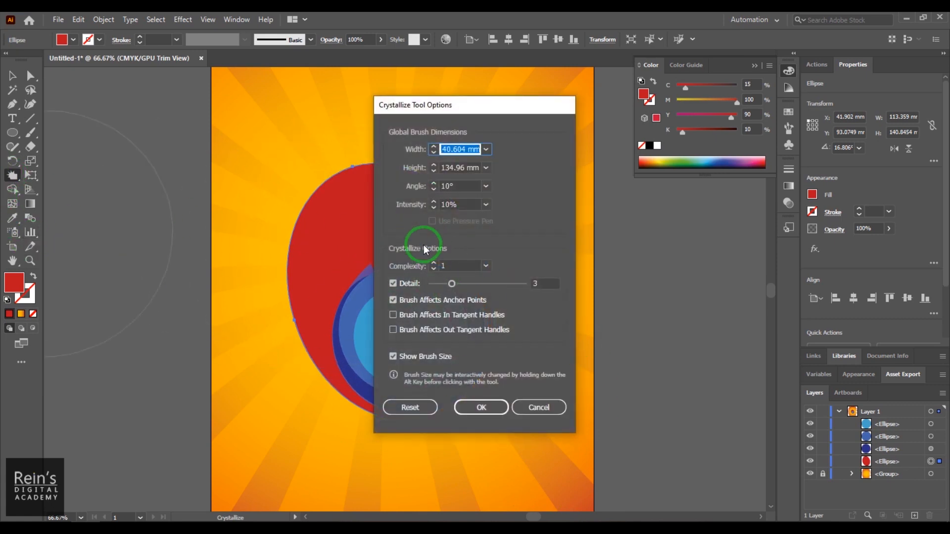
drag(462, 205, 396, 209)
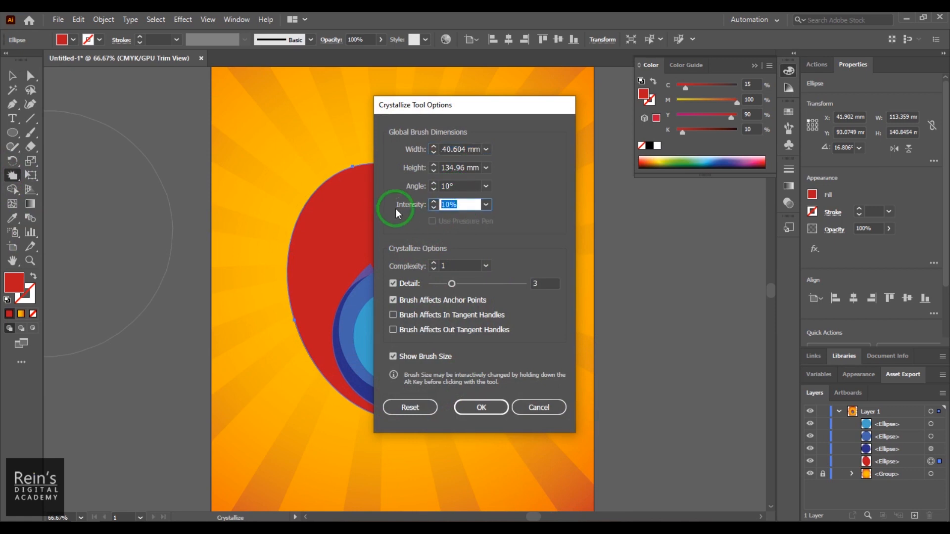
text(50)
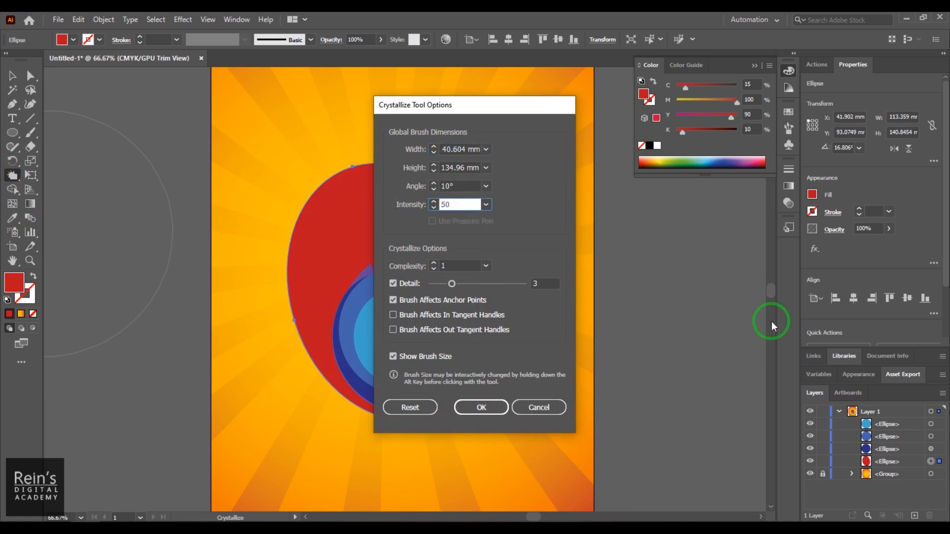
drag(452, 284, 462, 284)
click(482, 408)
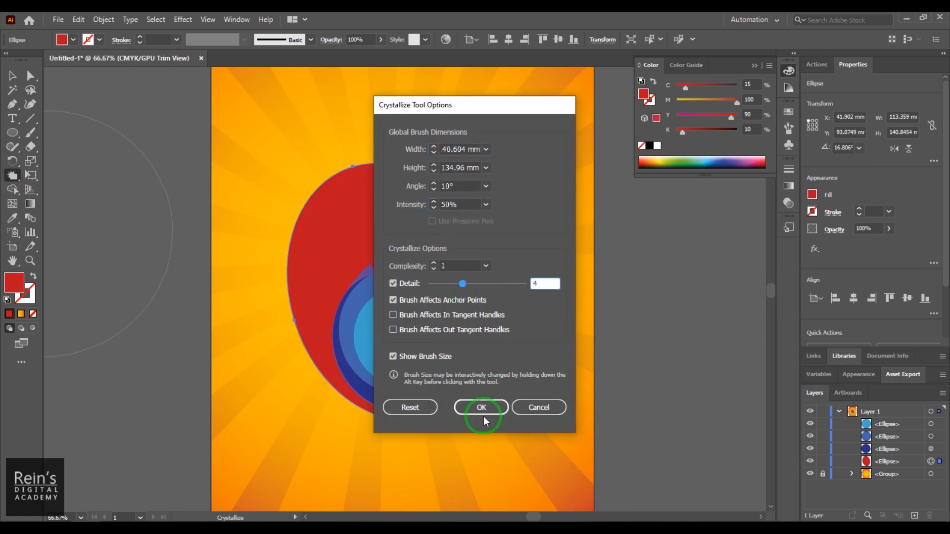
- Crystallize the red ellipse's upper edge in two passes, undoing a pass made around its lower edge
click(371, 243)
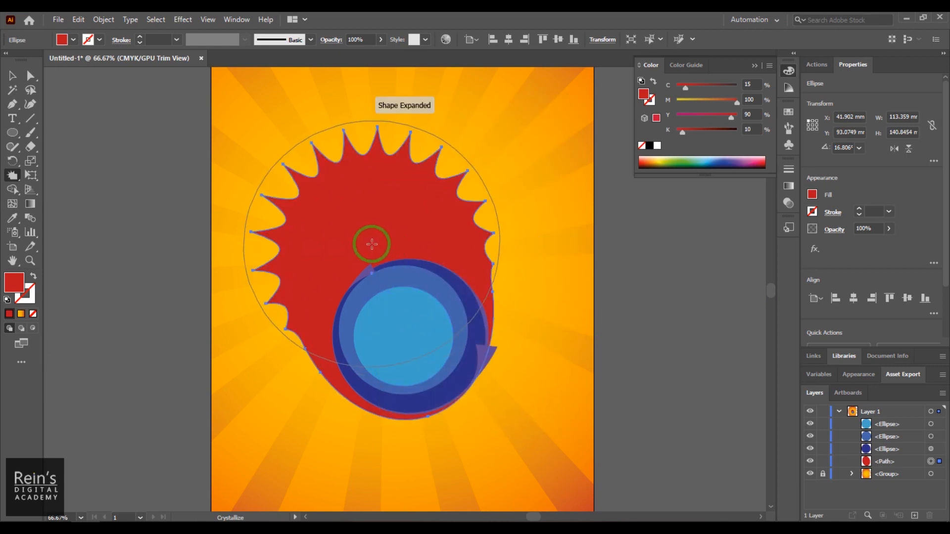
click(409, 335)
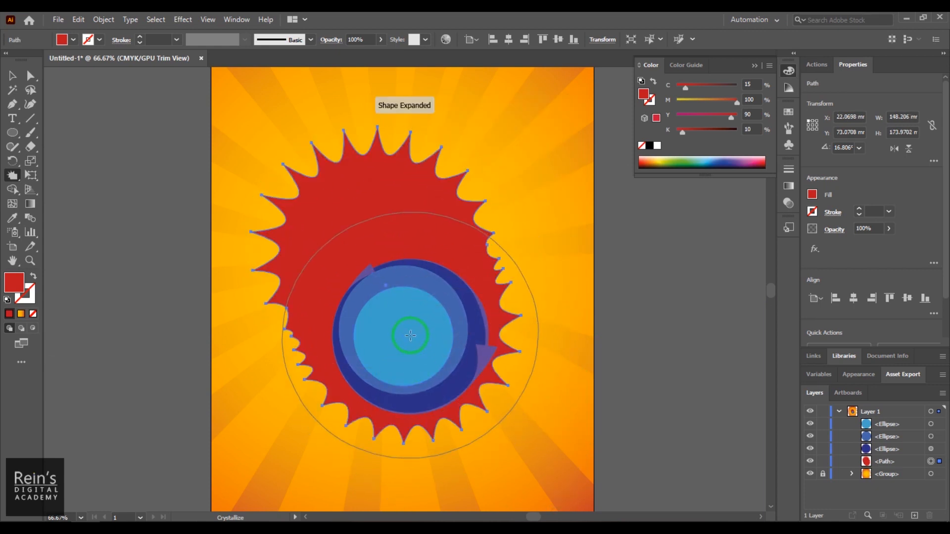
key(ctrl)
key(ctrl+z)
click(382, 257)
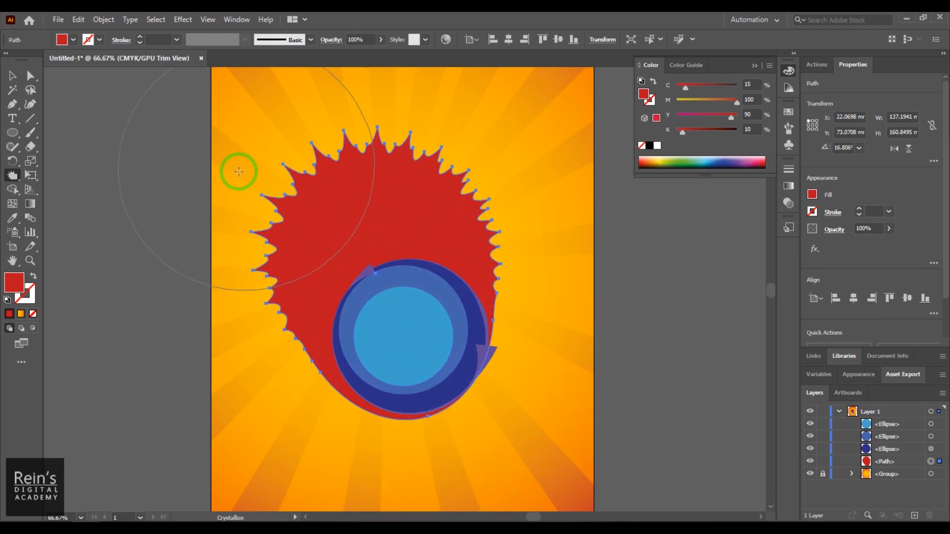
- Check the Crystallize tool options, then try another pass on the upper part of the red shape and undo it
double_click(12, 176)
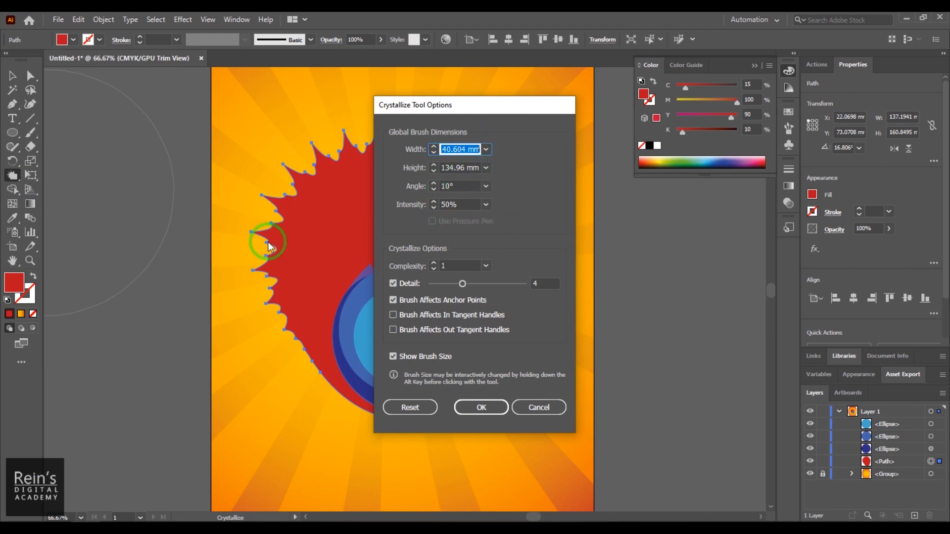
drag(456, 112, 532, 97)
click(554, 395)
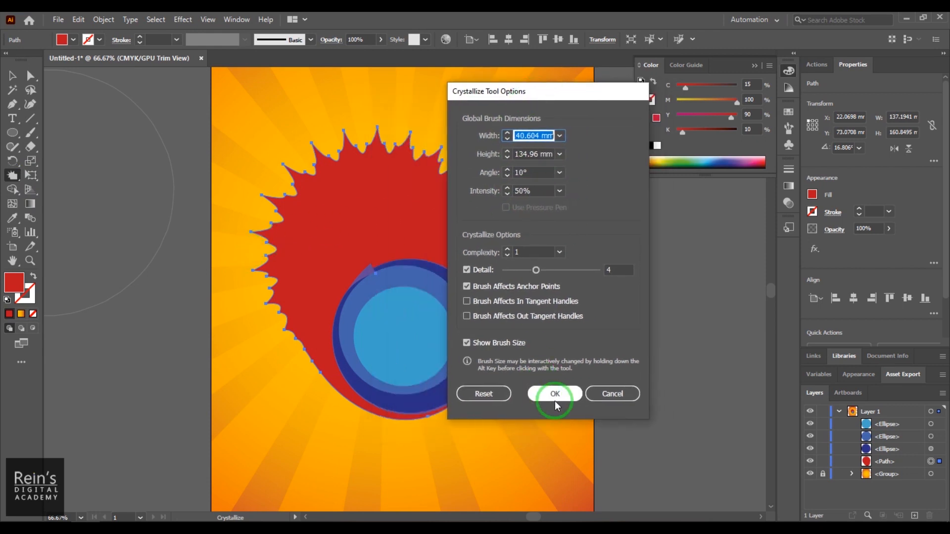
click(420, 225)
key(ctrl+z)
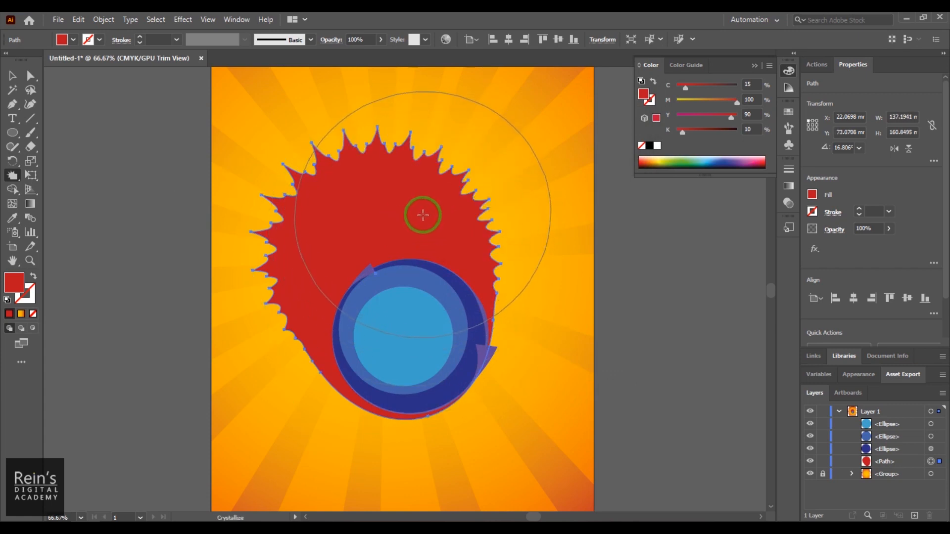
- Set the Crystallize brush to 20 mm wide and 150 mm high, then try a pass on the red shape's right side and undo it
mouse_move(411, 215)
mouse_down()
mouse_move(525, 235)
mouse_move(417, 249)
mouse_move(377, 144)
mouse_move(398, 235)
mouse_move(467, 272)
mouse_move(384, 211)
mouse_move(440, 269)
mouse_move(400, 227)
mouse_up()
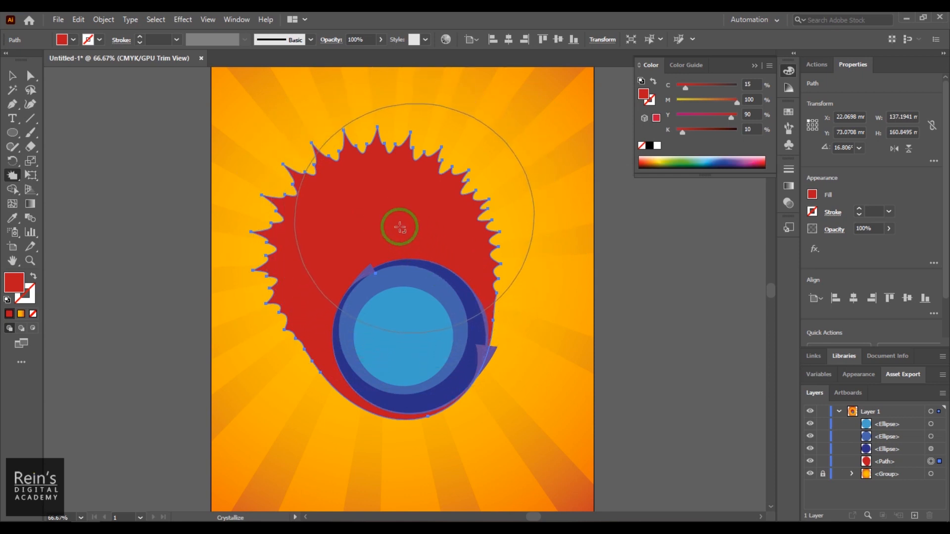
double_click(12, 177)
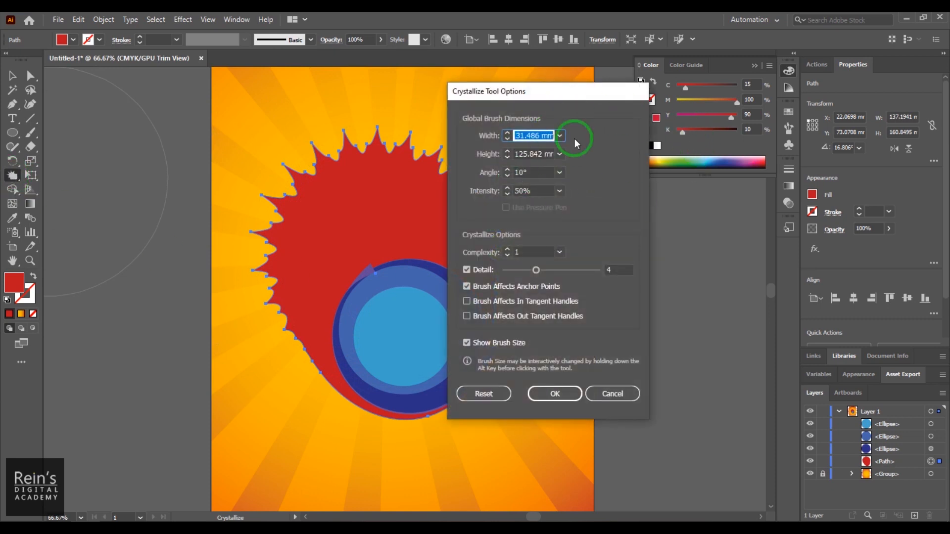
click(509, 156)
click(509, 155)
click(509, 140)
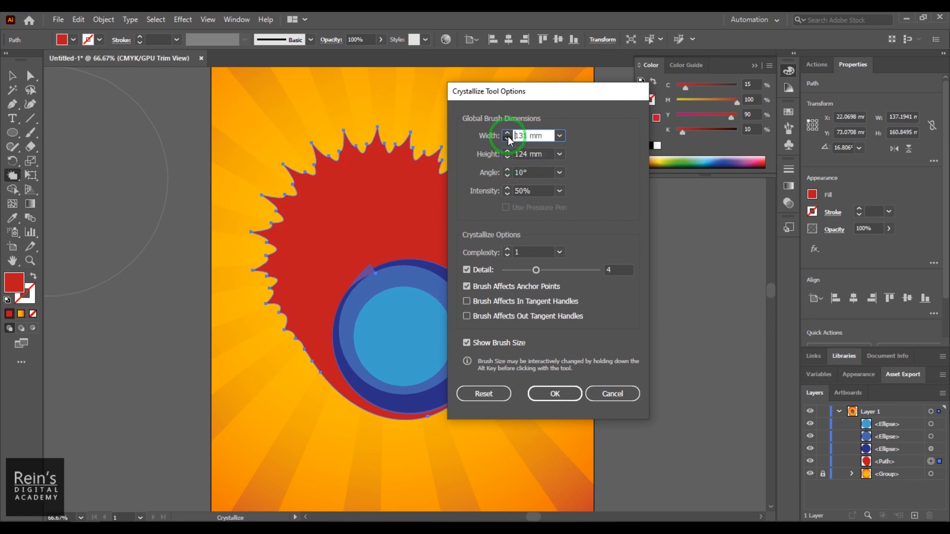
click(470, 140)
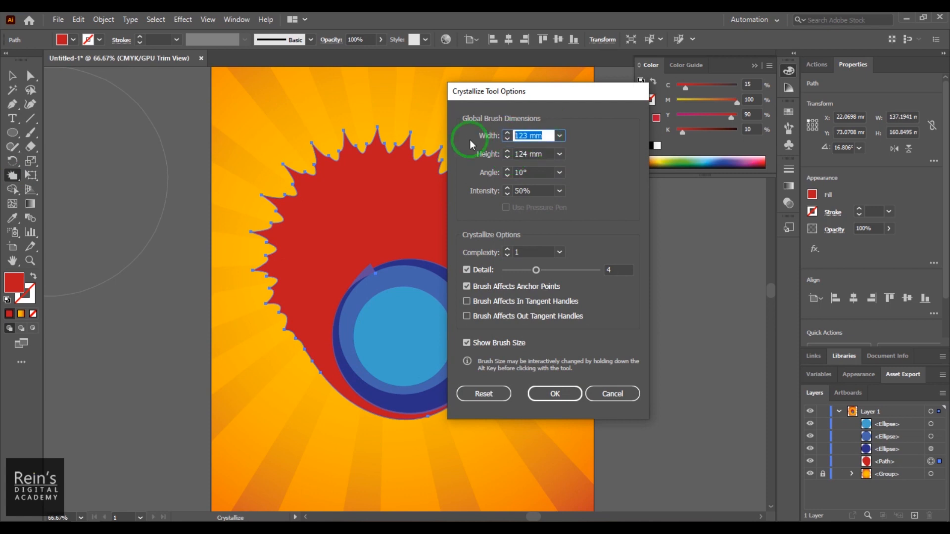
text(20)
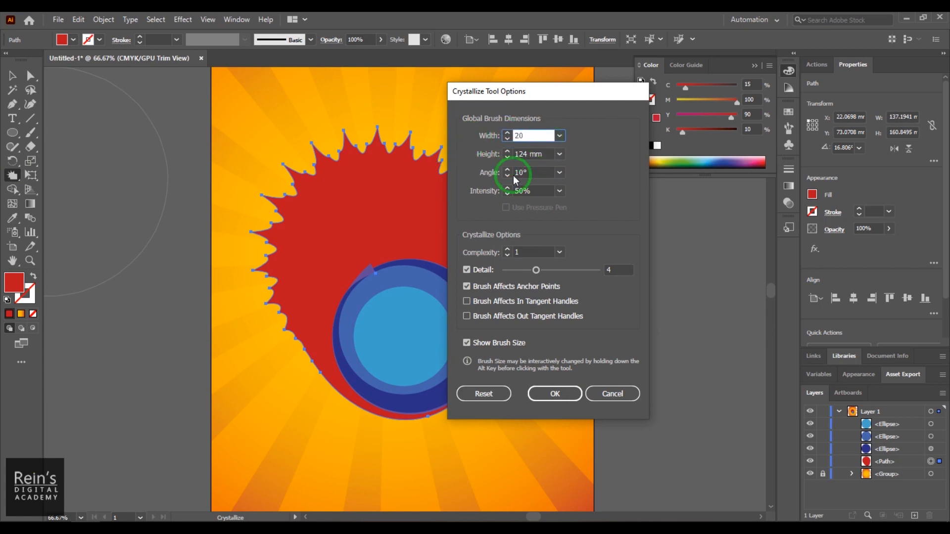
click(519, 154)
text(150)
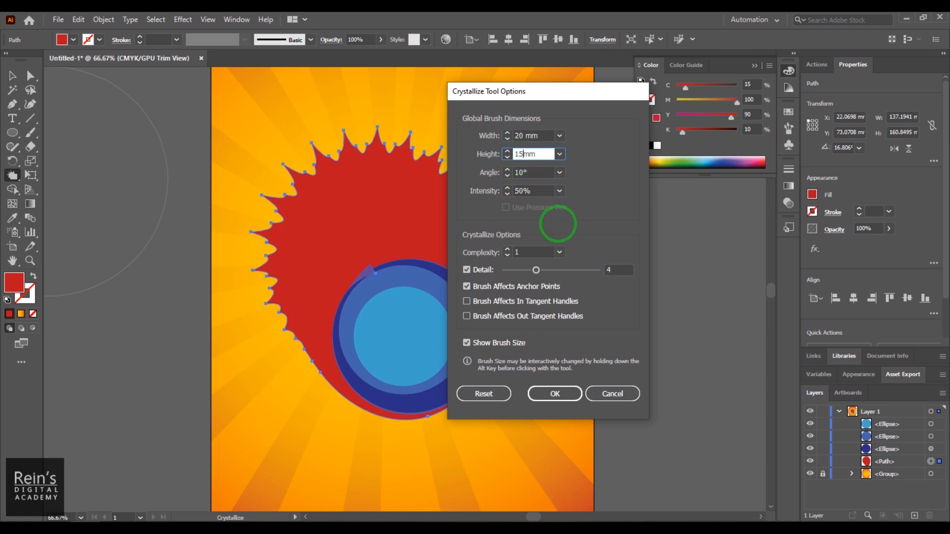
key(Return)
mouse_move(439, 229)
mouse_down()
mouse_move(414, 280)
mouse_move(470, 248)
mouse_up()
key(ctrl+z)
- Set the Crystallize brush angle to 45°, then try a pass across the upper part of the red shape and undo it
click(12, 175)
double_click(13, 175)
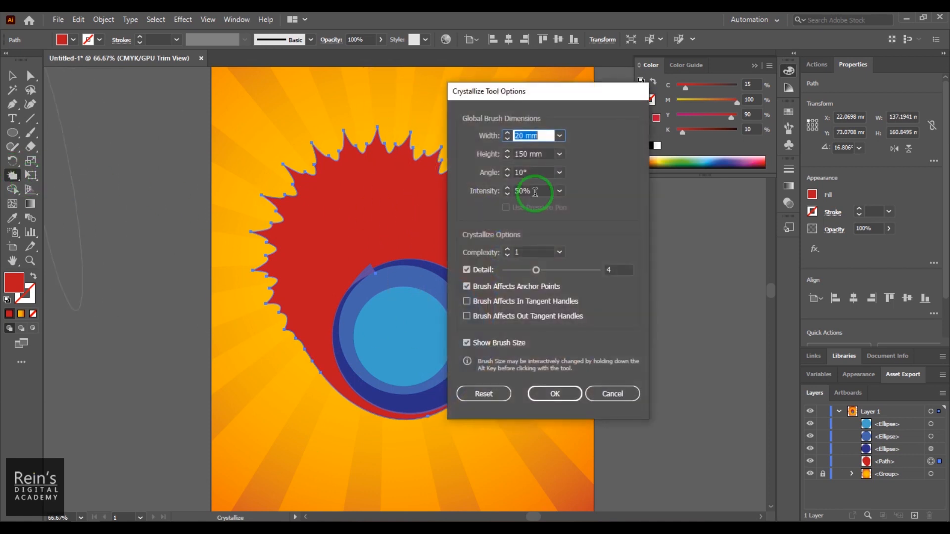
click(536, 173)
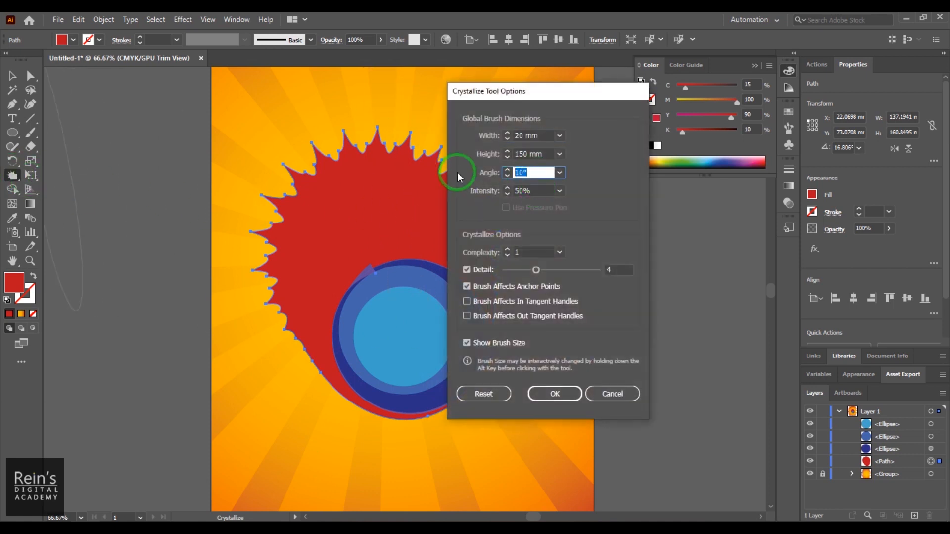
text(45)
key(Return)
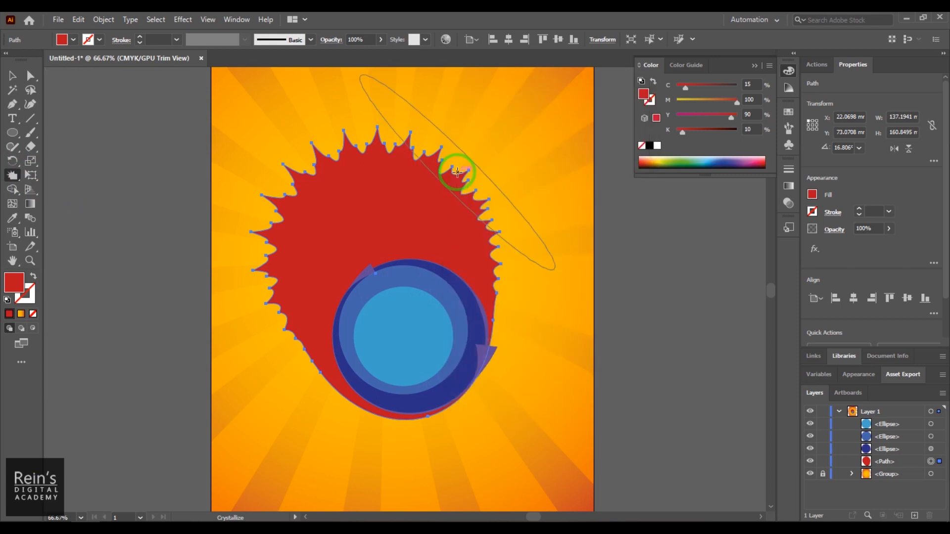
drag(420, 177, 419, 181)
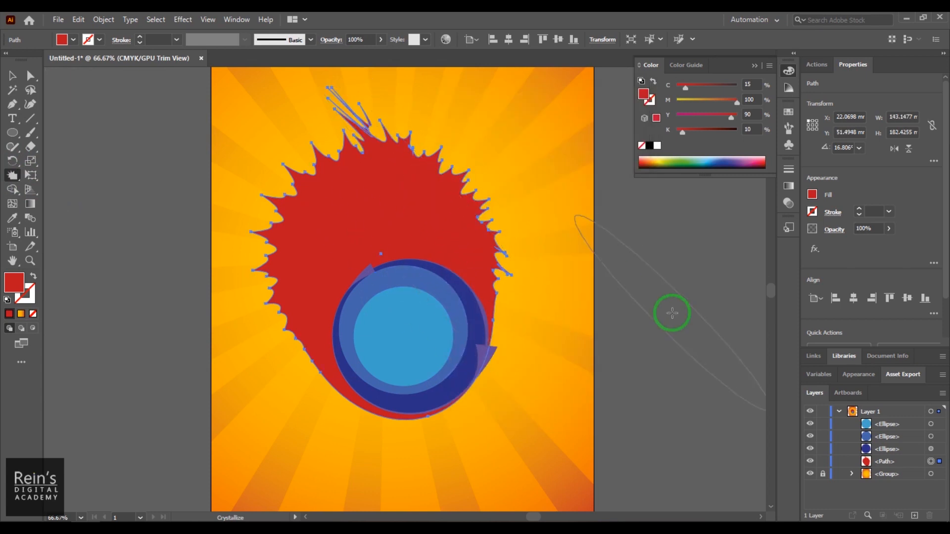
key(ctrl+z)
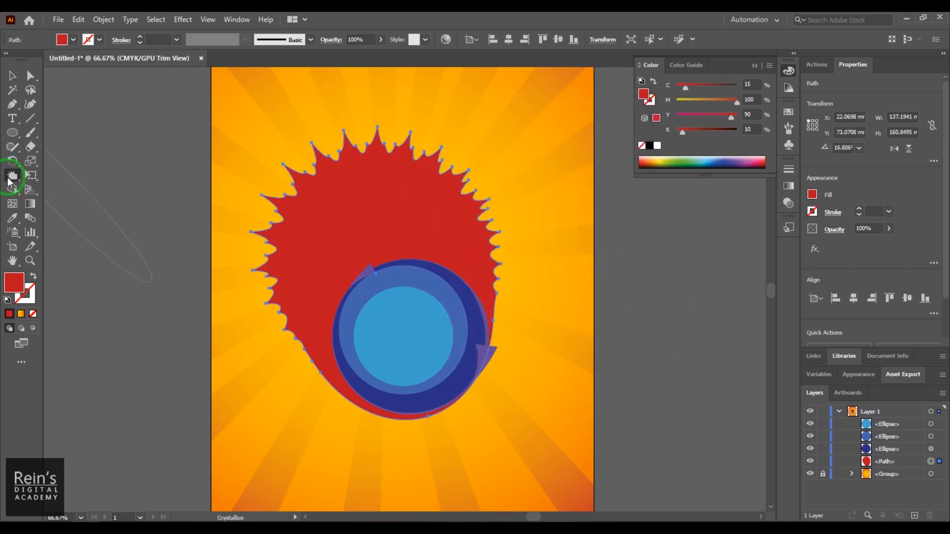
- Set the Crystallize brush to 50 by 50 mm at 0°, then resize it freehand and undo the last pass on the red shape
double_click(11, 178)
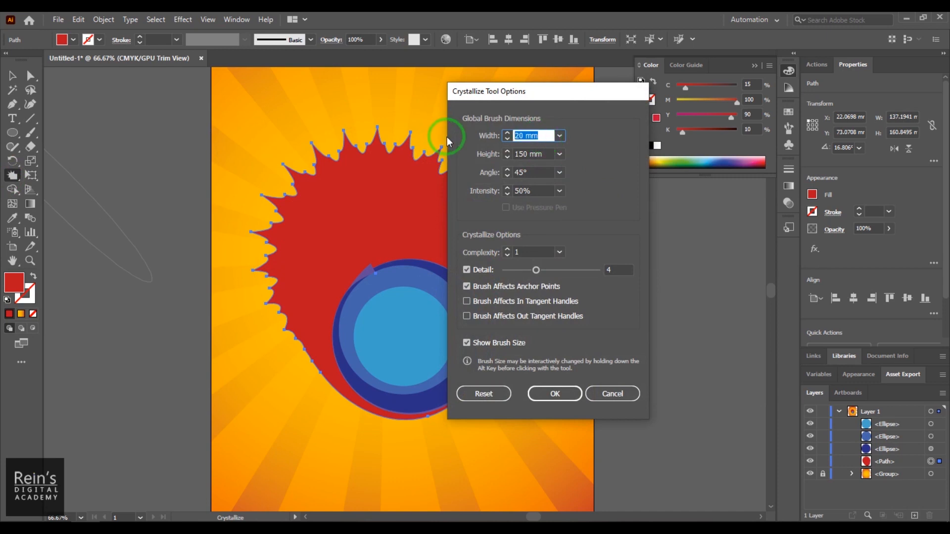
text(50)
key(Tab)
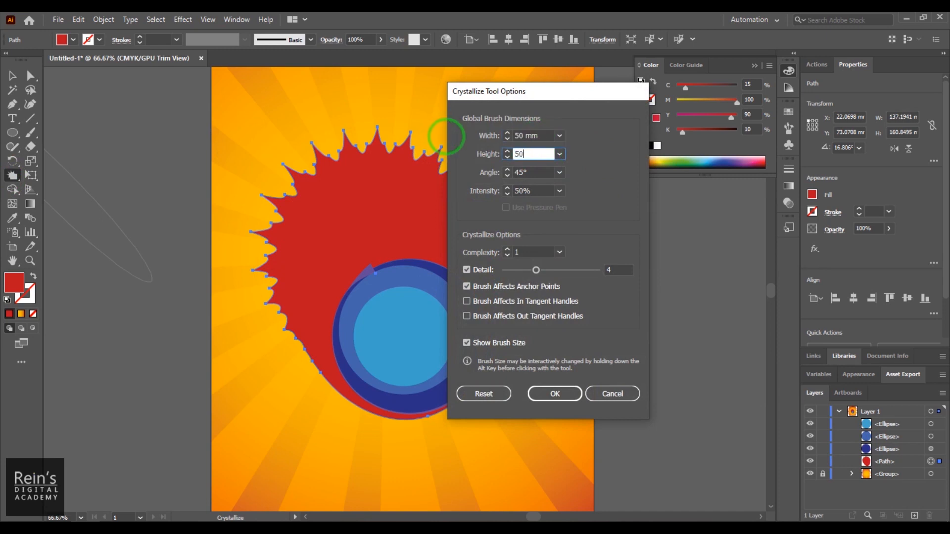
text(50)
key(Tab)
text(0)
key(Return)
alt+drag(358, 168, 388, 179)
key(ctrl+z)
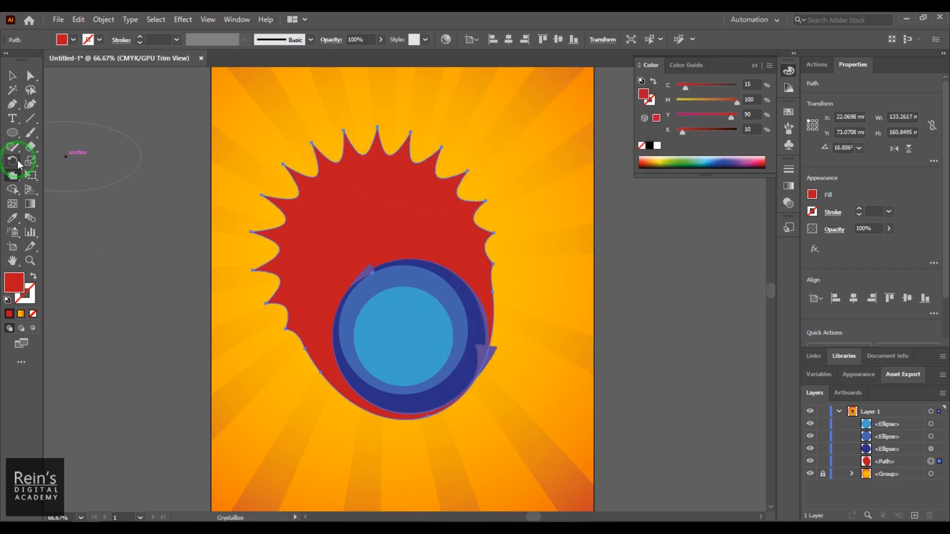
- Set the Crystallize brush width and height to 150 mm each
double_click(12, 176)
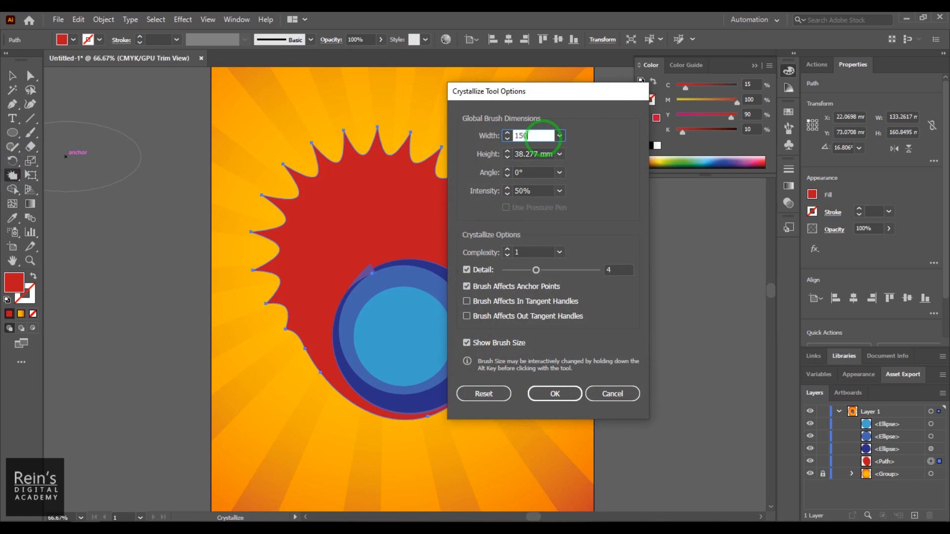
key(Tab)
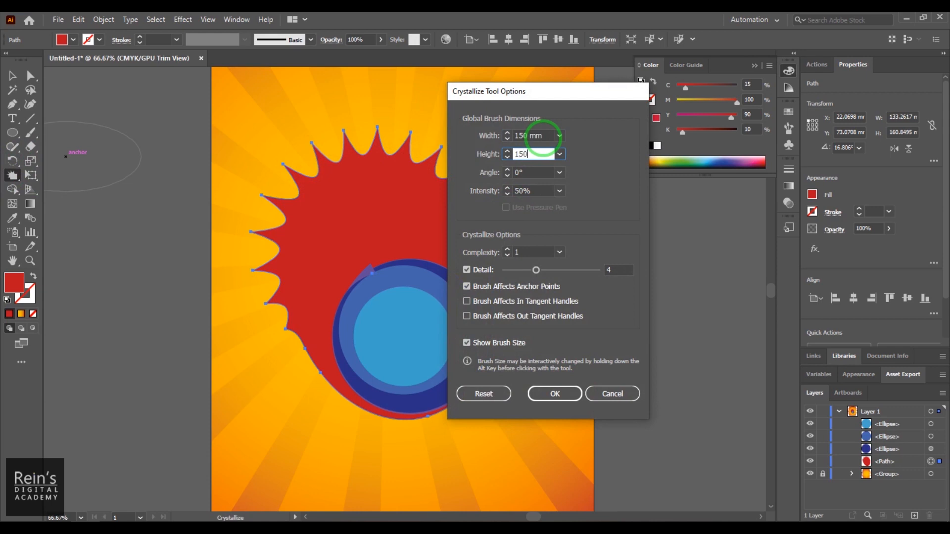
key(Return)
- Try several Crystallize passes on the upper part of the red shape, undoing everything back to the plain ellipse
mouse_move(350, 215)
mouse_down()
mouse_move(410, 297)
mouse_move(331, 201)
mouse_move(335, 233)
mouse_move(366, 200)
mouse_up()
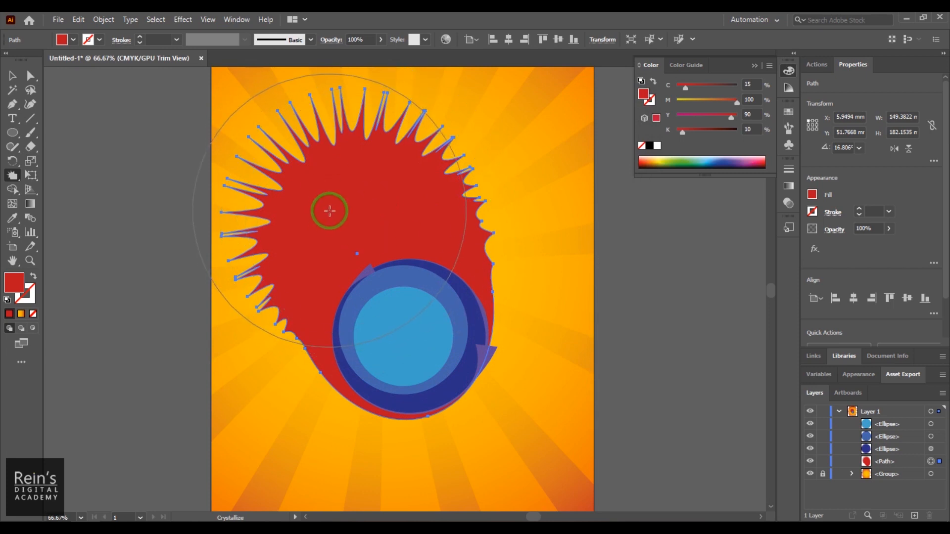
mouse_move(331, 210)
mouse_down()
mouse_move(365, 183)
mouse_move(328, 159)
mouse_move(356, 168)
mouse_move(369, 201)
mouse_up()
key(ctrl+z)
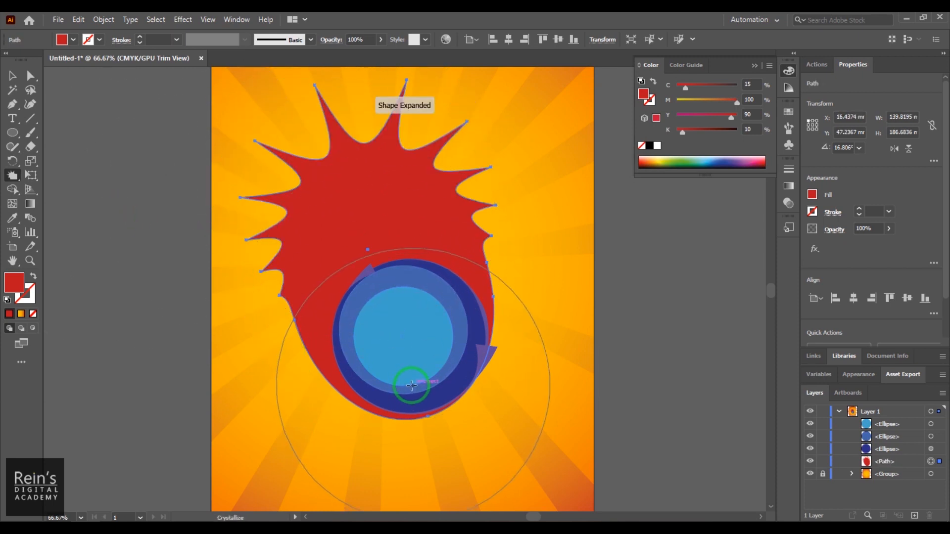
key(ctrl+z)
mouse_move(371, 271)
mouse_down()
mouse_move(392, 308)
mouse_move(389, 284)
mouse_up()
key(ctrl+z)
click(377, 229)
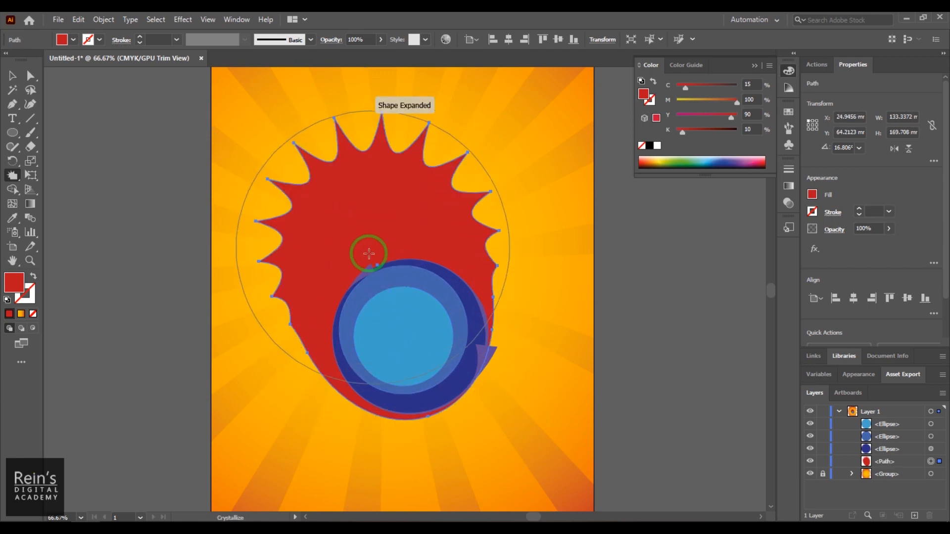
key(ctrl+z)
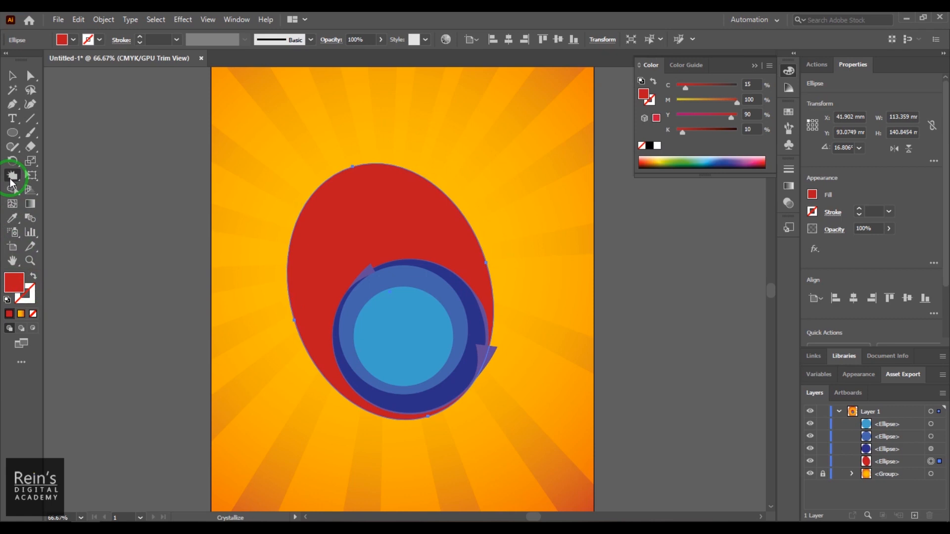
- Try the Scallop tool twice on the red ellipse, undoing each pass
click(11, 178)
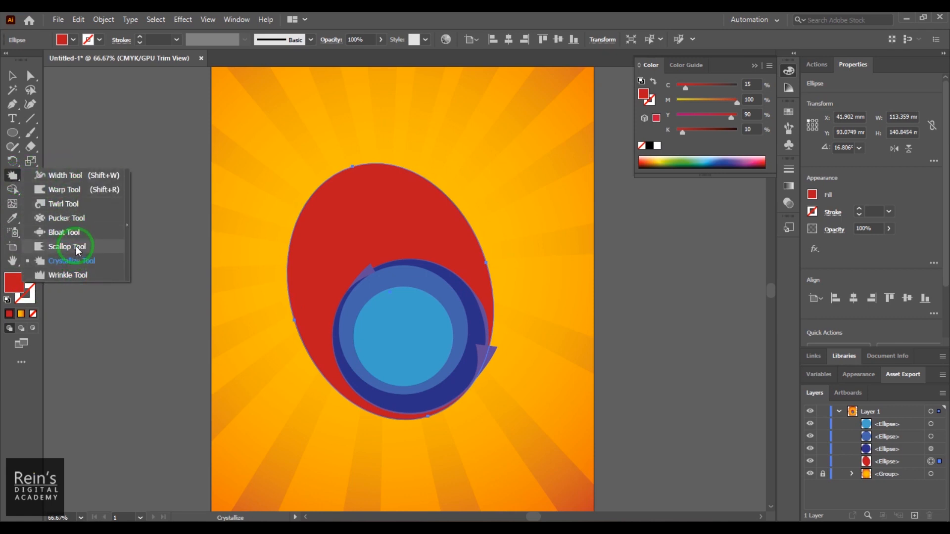
click(78, 251)
mouse_move(371, 244)
mouse_down()
mouse_move(350, 218)
mouse_move(371, 213)
mouse_move(355, 313)
mouse_up()
key(ctrl+z)
click(371, 204)
key(ctrl+z)
- Set the Scallop tool's detail to 1
double_click(17, 176)
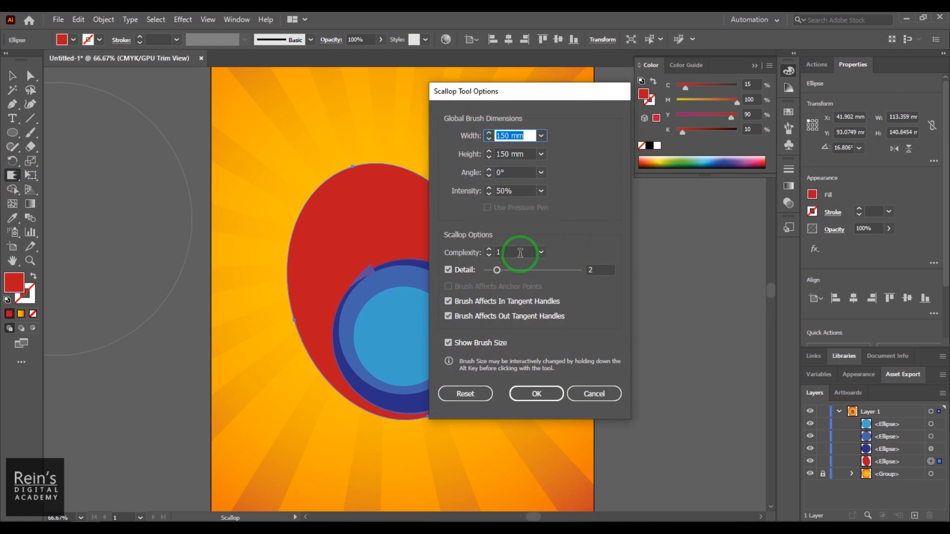
drag(503, 276, 491, 274)
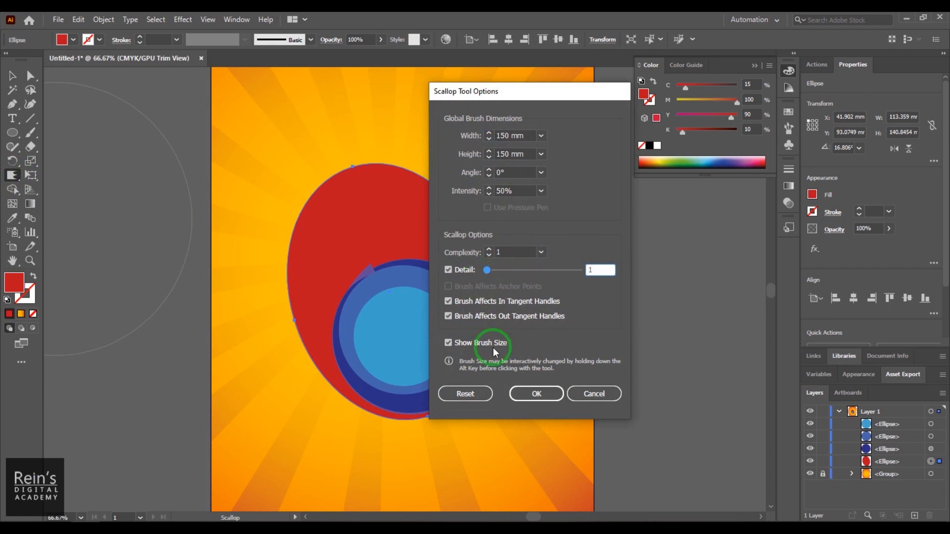
click(535, 393)
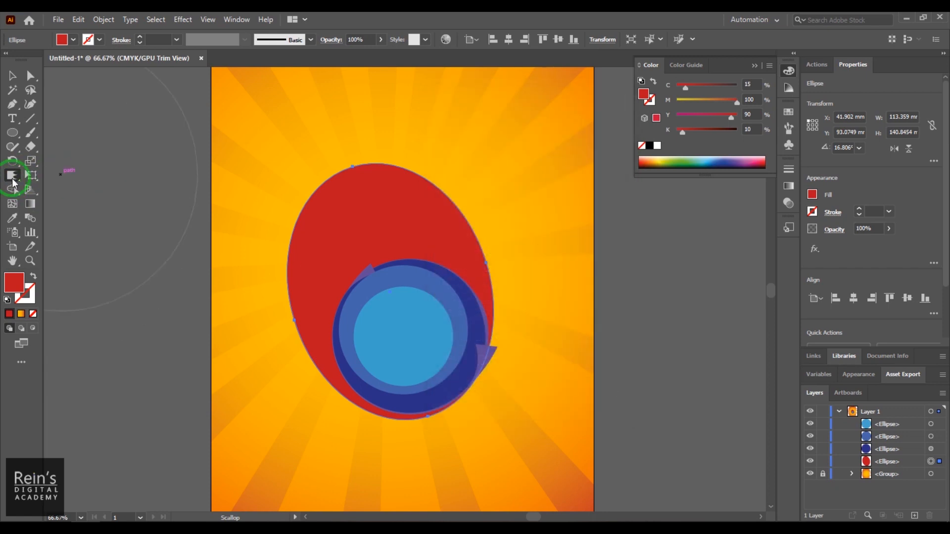
- Set the Crystallize tool's detail to 1, then try a pass on the red ellipse's upper part and undo it
drag(13, 182, 61, 260)
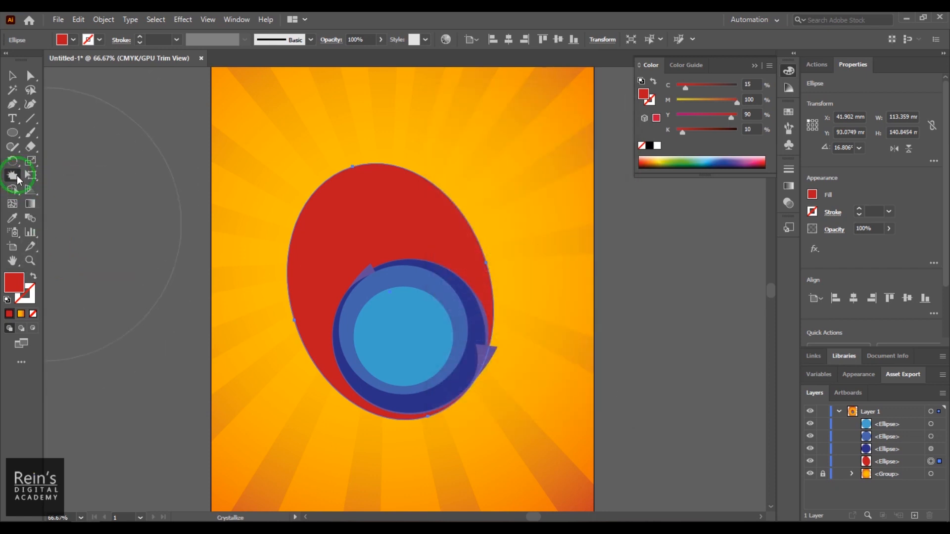
double_click(14, 176)
drag(518, 271, 504, 270)
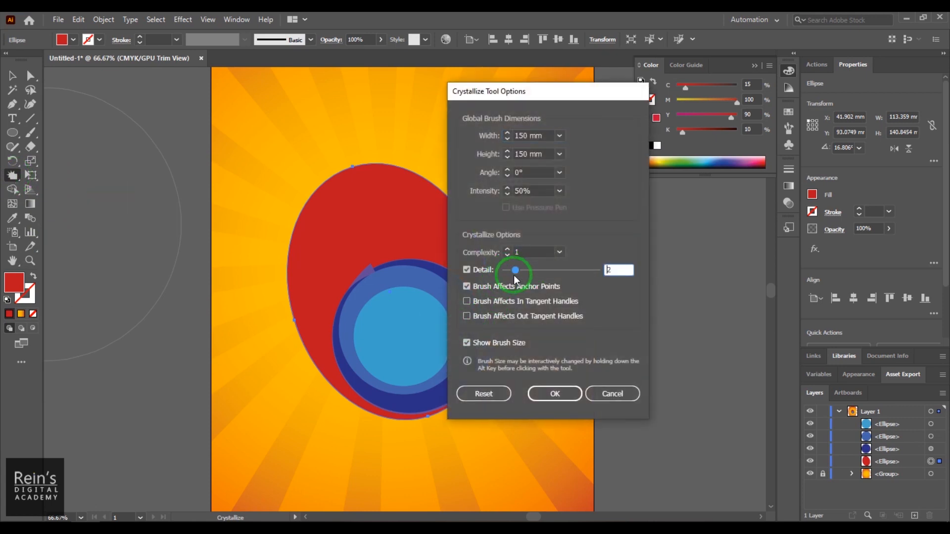
click(554, 393)
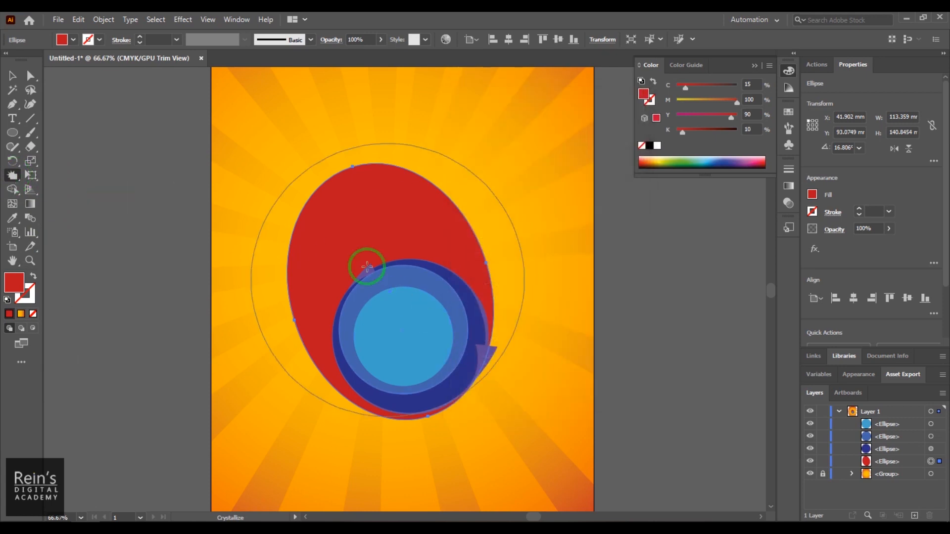
drag(369, 238, 282, 222)
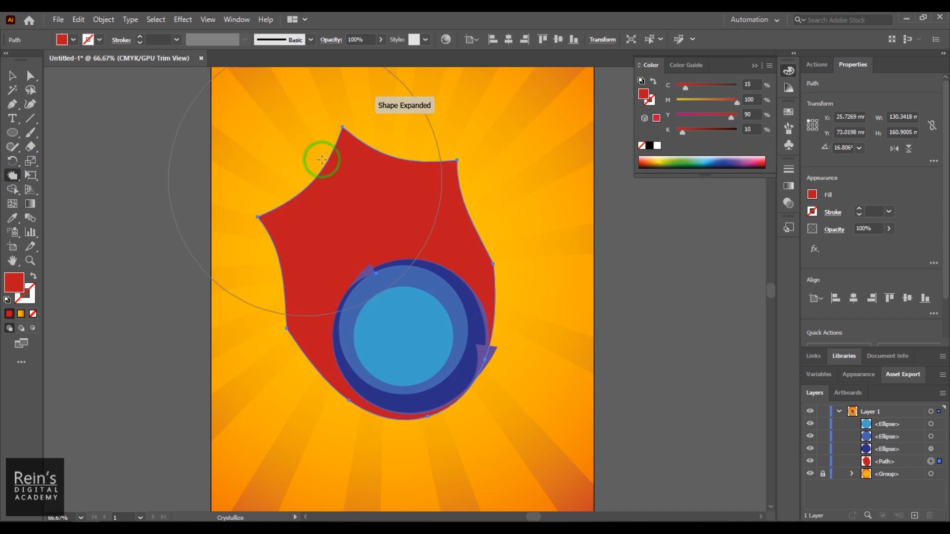
key(ctrl+z)
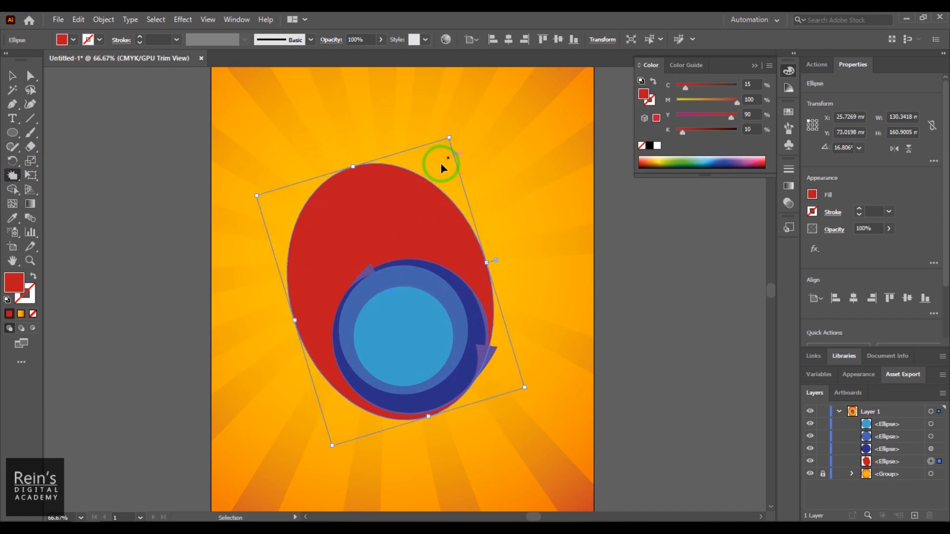
- Set the Crystallize tool's complexity to 2, then try a pass on the upper part of the red ellipse and undo it
double_click(15, 182)
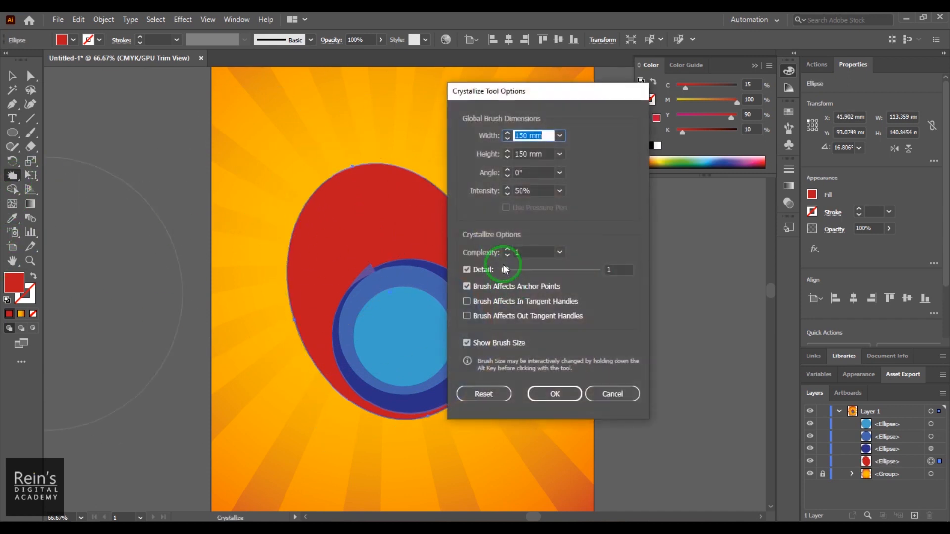
click(506, 250)
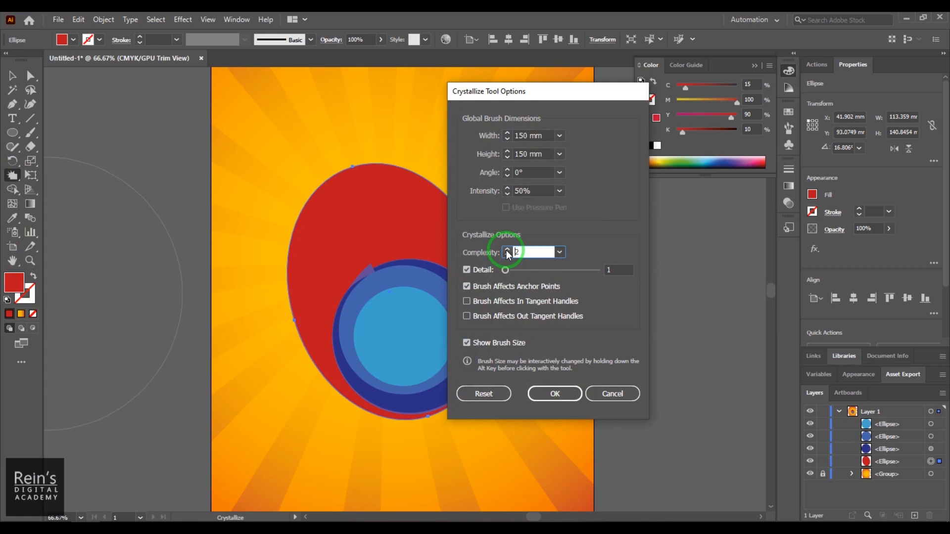
click(547, 394)
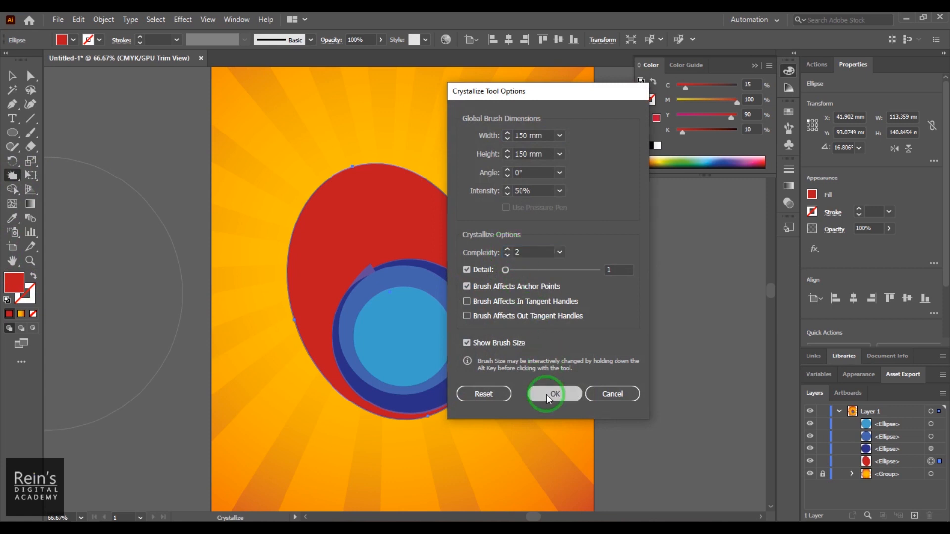
drag(398, 230, 379, 230)
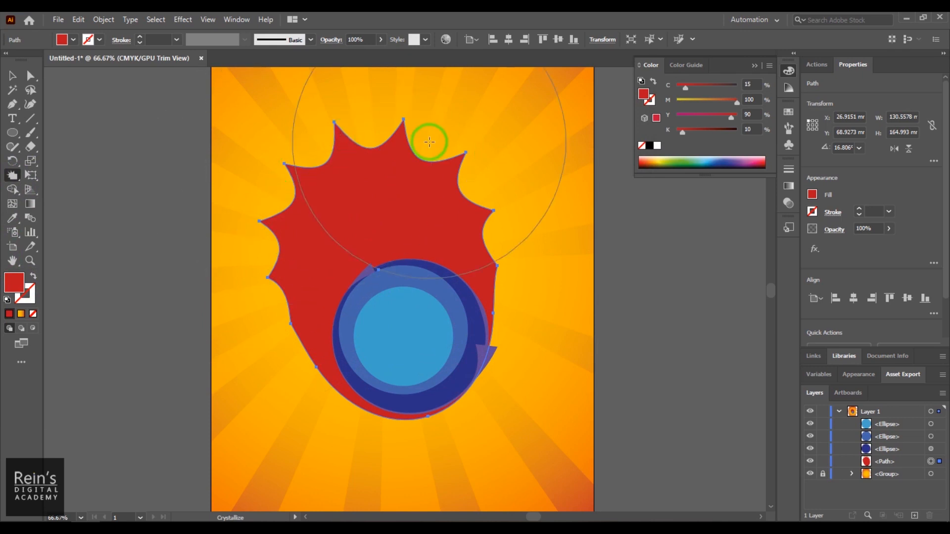
key(ctrl+z)
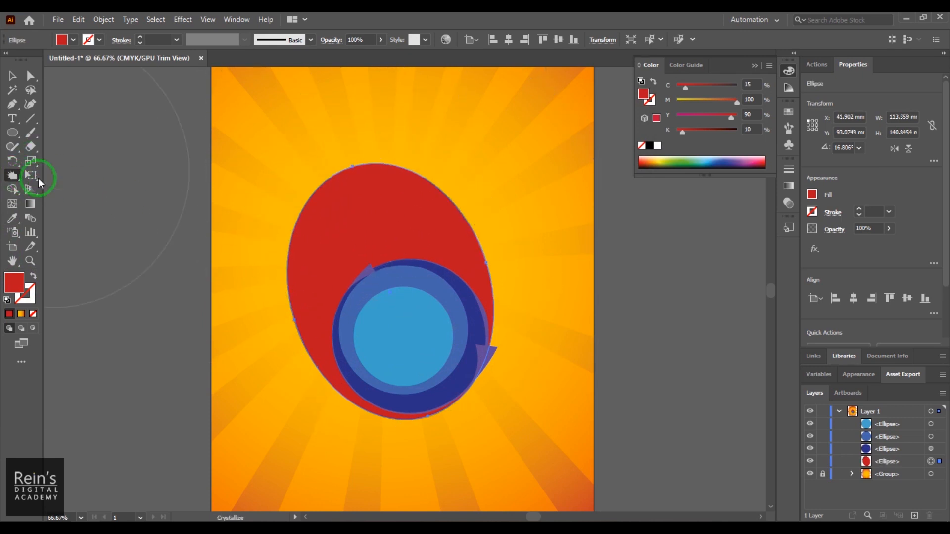
- Set the Crystallize tool's complexity to 1 and its detail to 2
double_click(12, 176)
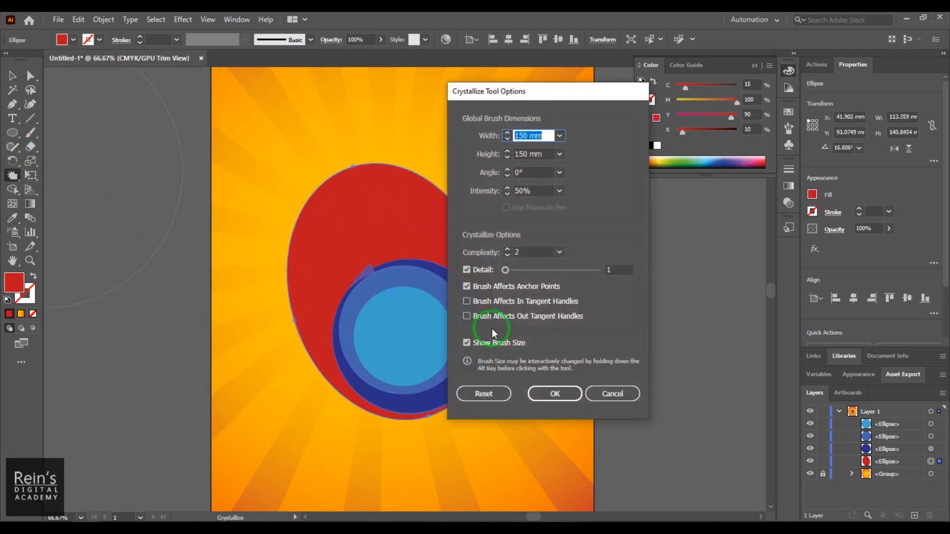
click(507, 254)
drag(505, 269, 515, 273)
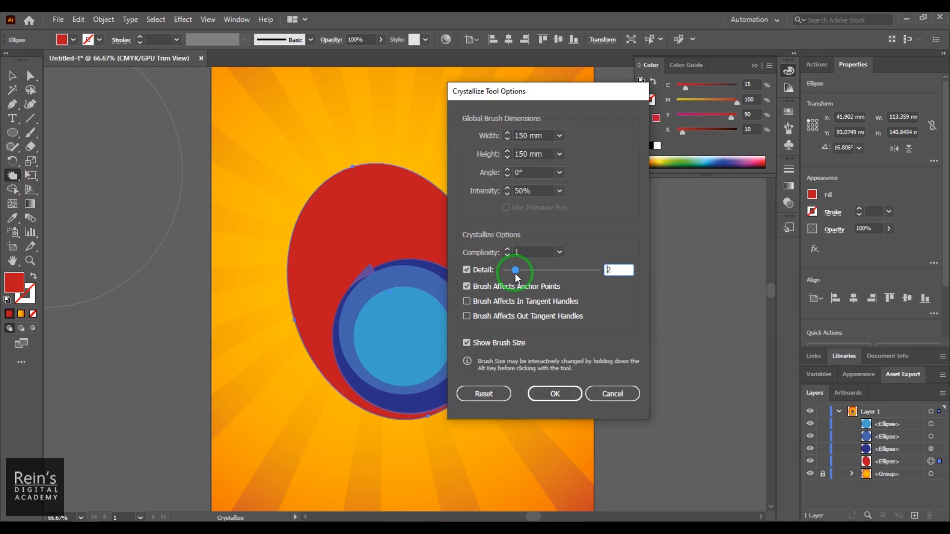
click(518, 253)
click(557, 396)
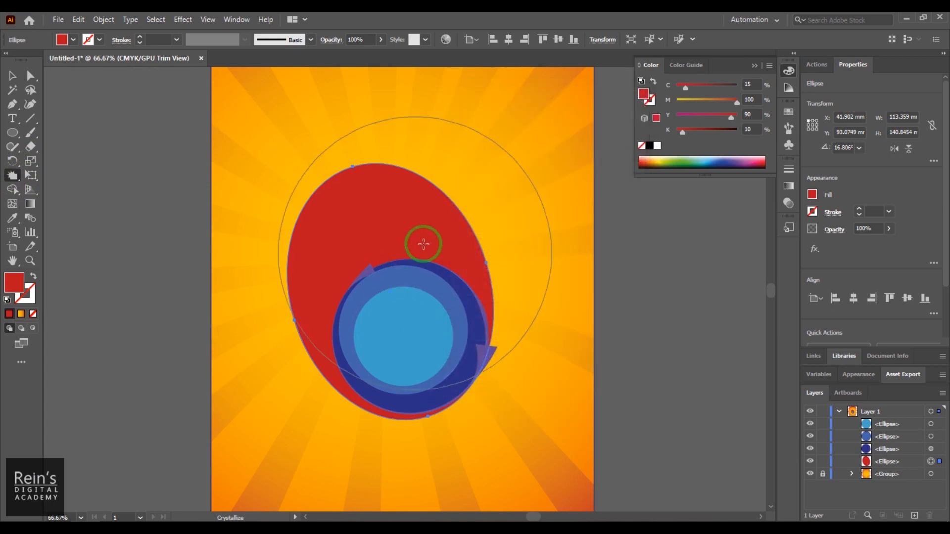
- Try the Crystallize tool twice on the red ellipse's upper part, undoing each pass
drag(424, 244, 378, 245)
key(ctrl+z)
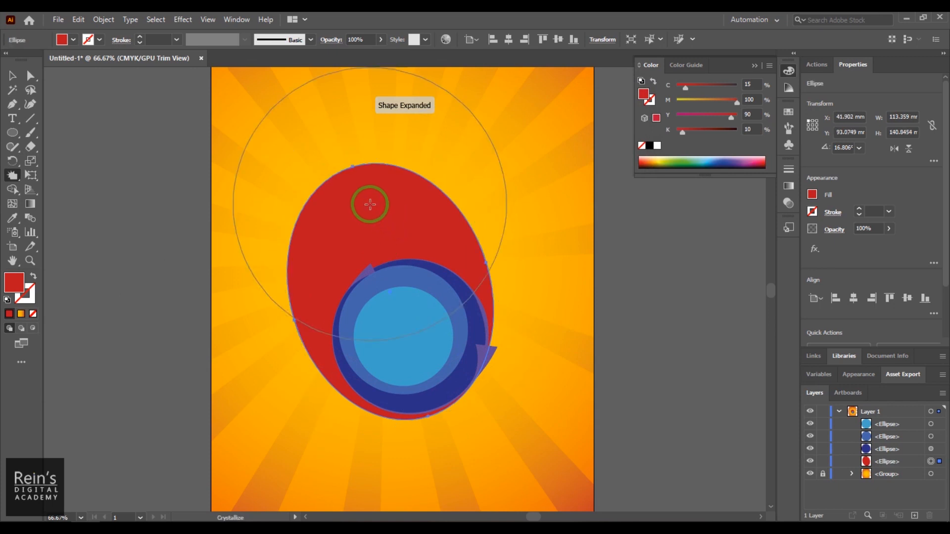
click(370, 204)
key(ctrl+z)
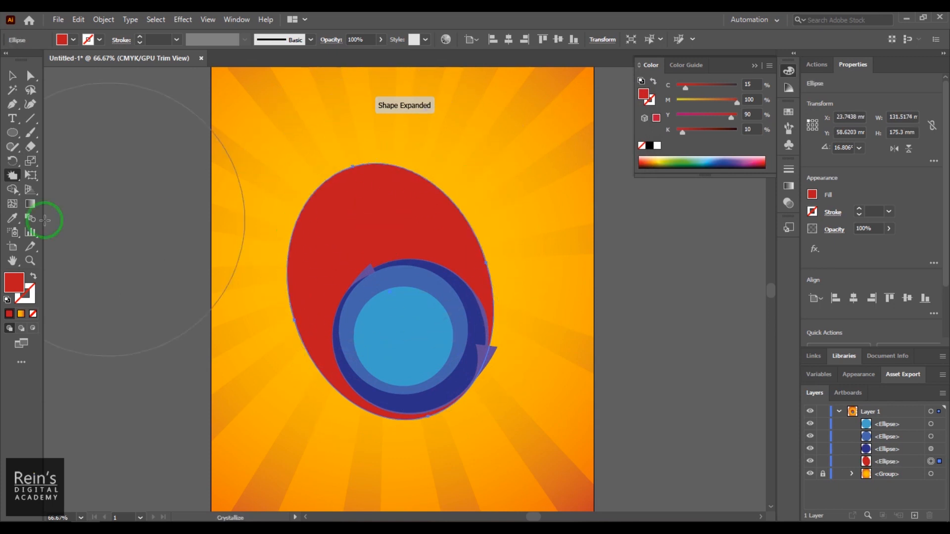
- Lower the Crystallize tool's detail, then try a pass on the red ellipse and undo it
double_click(13, 176)
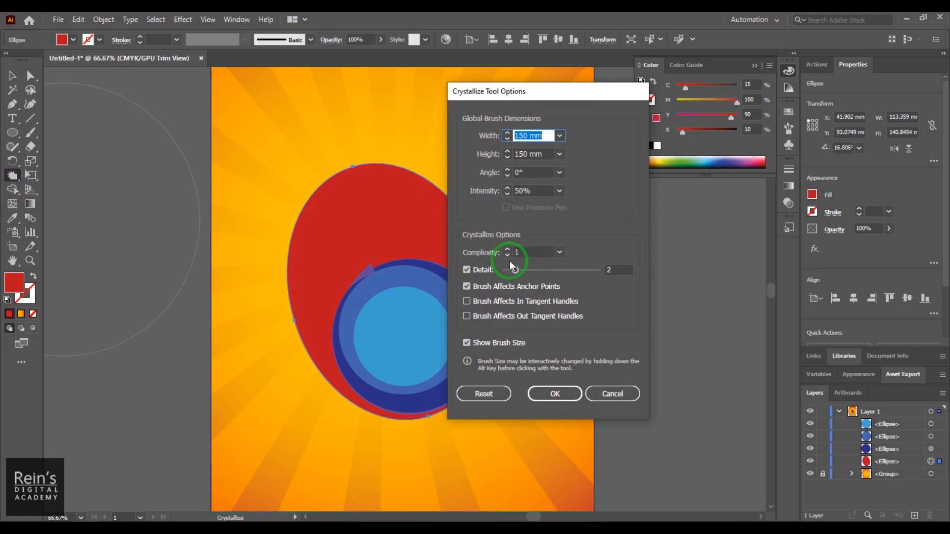
drag(515, 270, 505, 270)
click(553, 392)
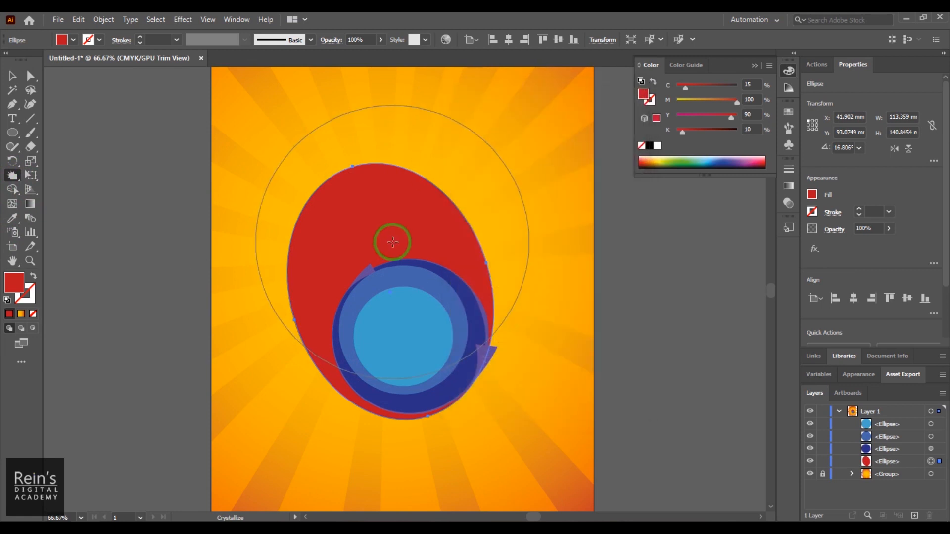
click(383, 240)
key(ctrl+z)
- Raise the Crystallize tool's detail and spike the red ellipse's upper and left edges, undoing the last pass
double_click(13, 176)
drag(515, 273, 525, 271)
click(539, 387)
mouse_move(367, 240)
mouse_down()
mouse_move(286, 268)
mouse_move(294, 298)
mouse_move(271, 215)
mouse_up()
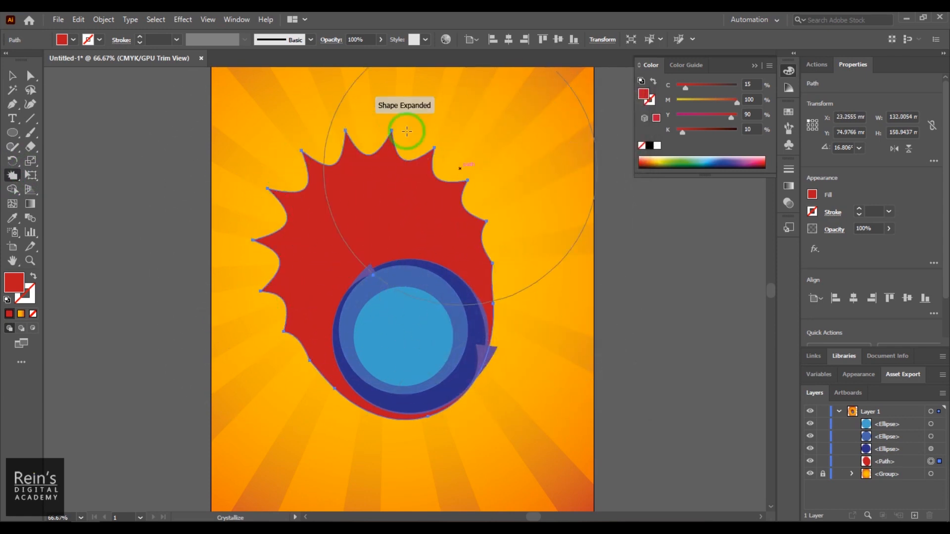
mouse_move(338, 198)
mouse_down()
mouse_move(413, 260)
mouse_move(306, 279)
mouse_up()
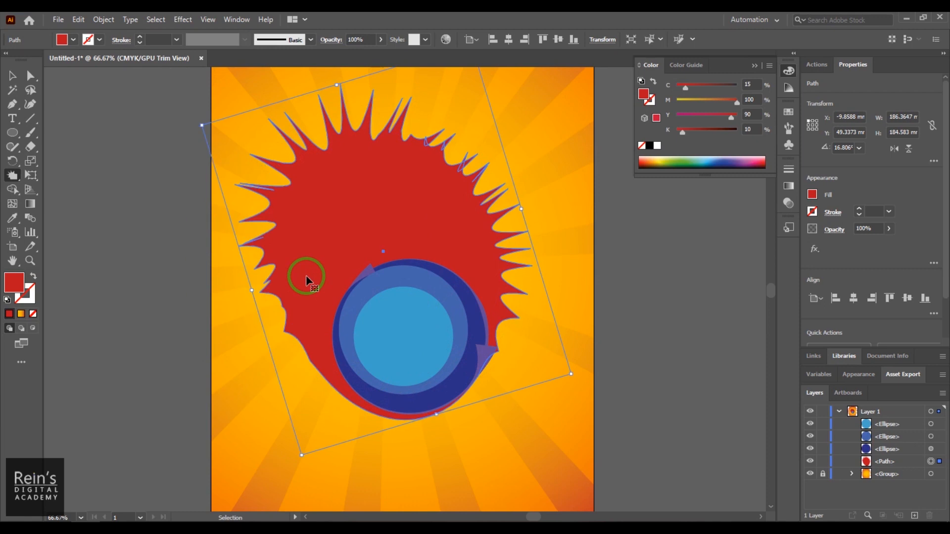
key(ctrl+z)
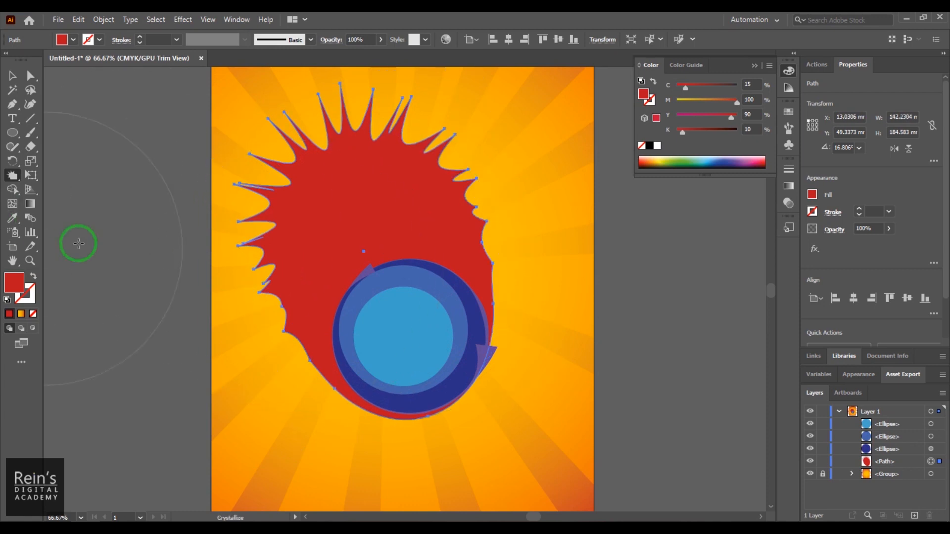
- Try the Bloat tool twice on the upper part of the spiky red shape, undoing each pass
click(12, 181)
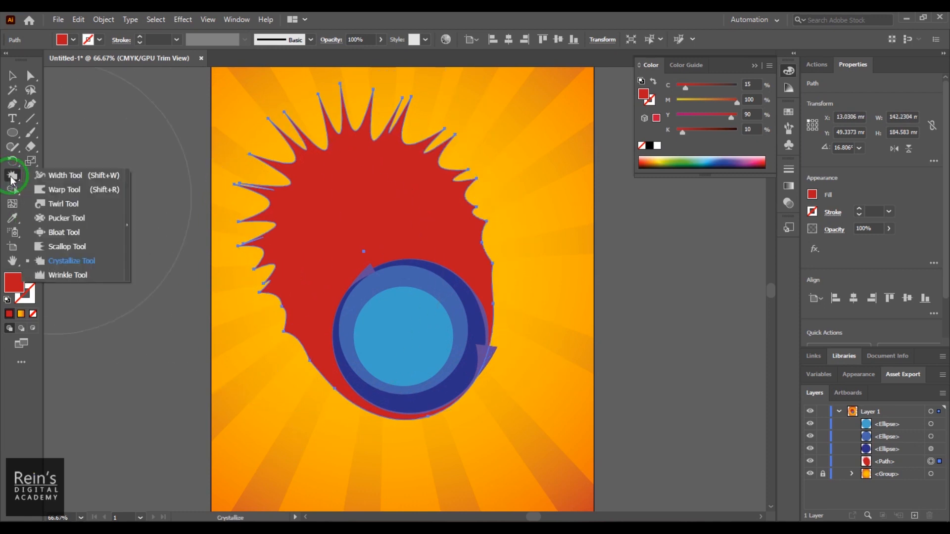
mouse_move(12, 180)
mouse_down()
mouse_move(74, 218)
mouse_move(78, 233)
mouse_up()
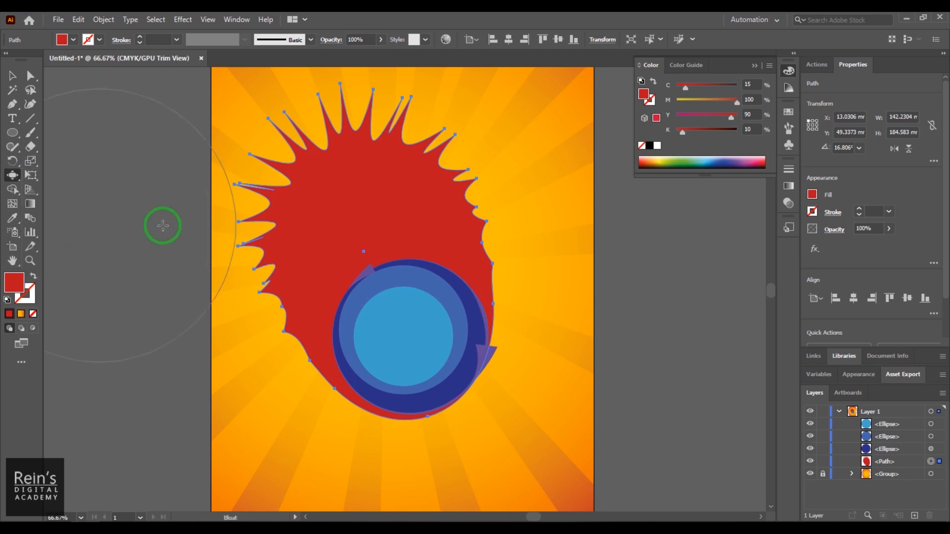
drag(352, 195, 352, 195)
key(ctrl+z)
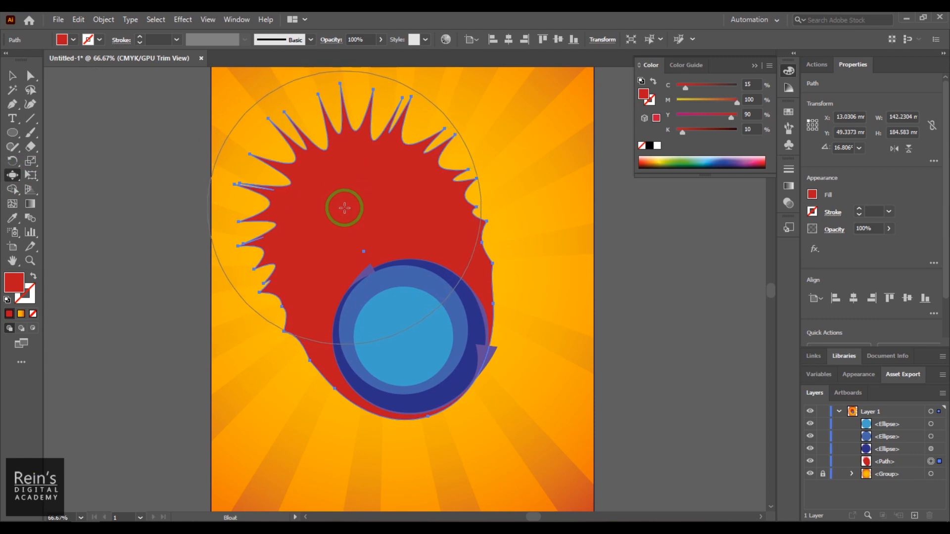
drag(351, 203, 355, 212)
key(ctrl+z)
key(ctrl+z)
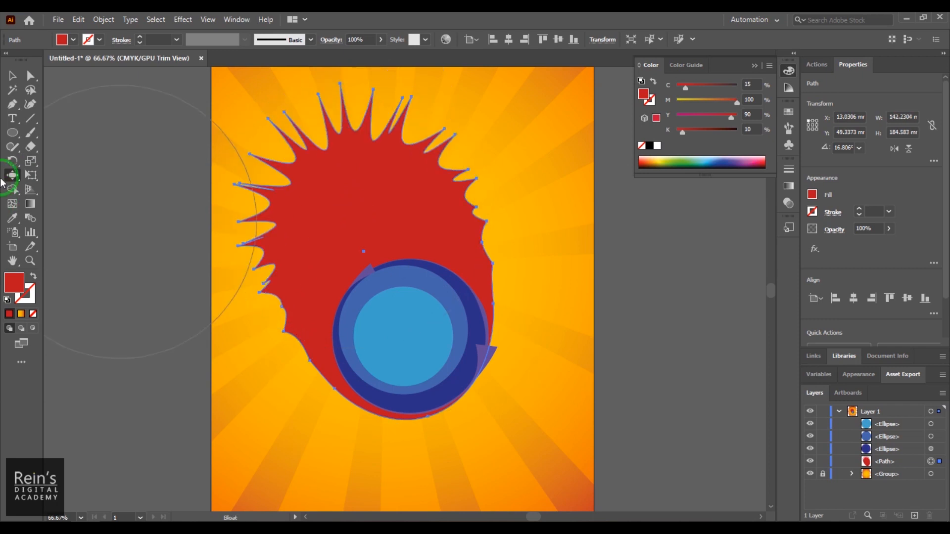
- Set the Bloat tool's detail to 1 and its simplify value to 6
double_click(13, 176)
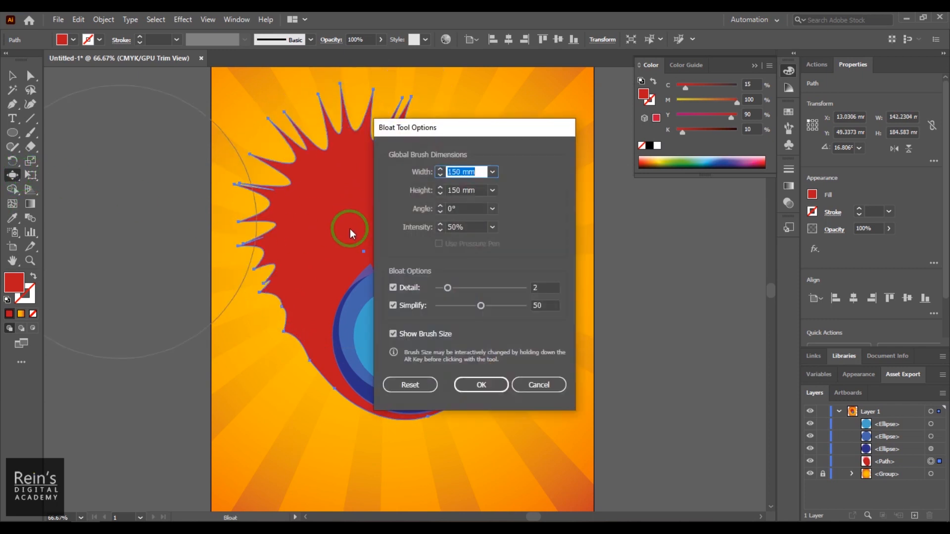
drag(478, 133, 540, 115)
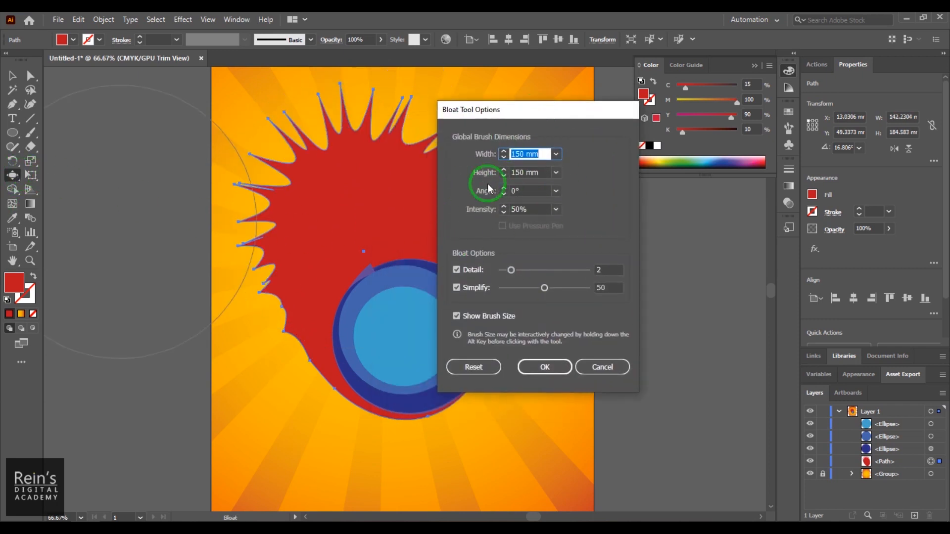
drag(514, 262, 503, 303)
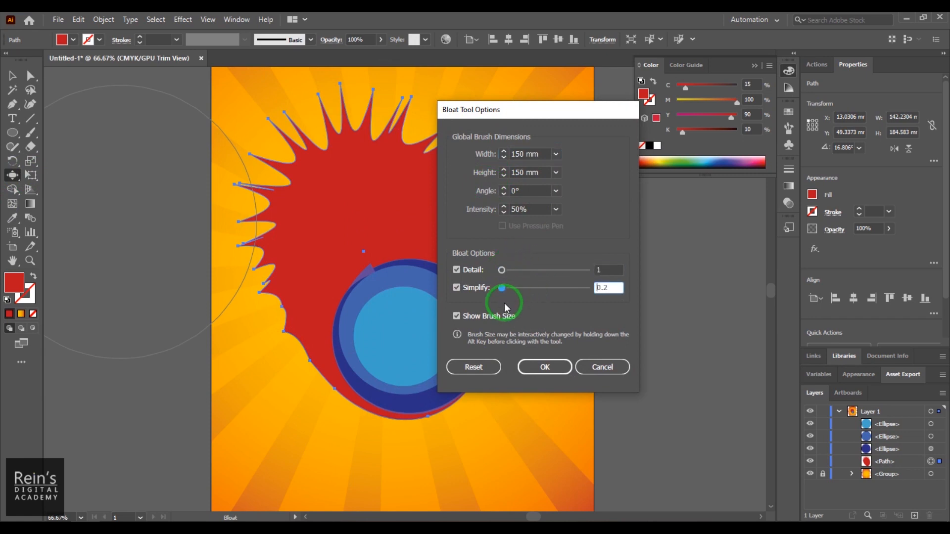
click(542, 366)
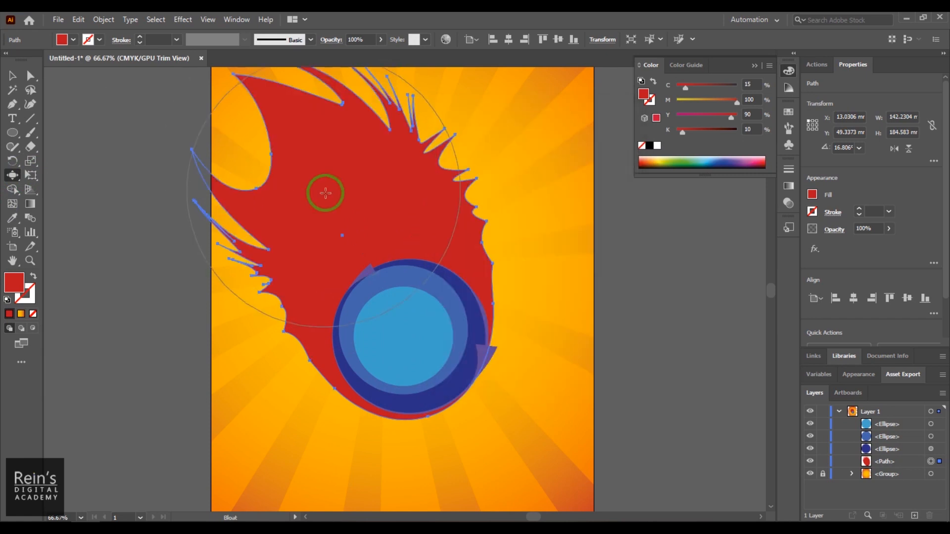
- Try three Bloat passes on the red shape's upper part, undoing each one
drag(384, 207, 383, 206)
key(ctrl+z)
click(368, 215)
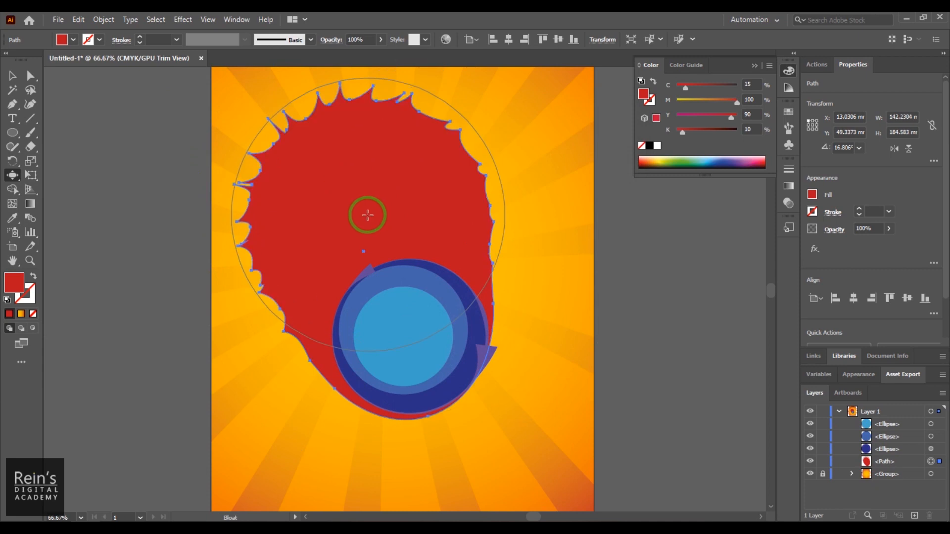
key(ctrl+z)
click(364, 218)
key(ctrl+z)
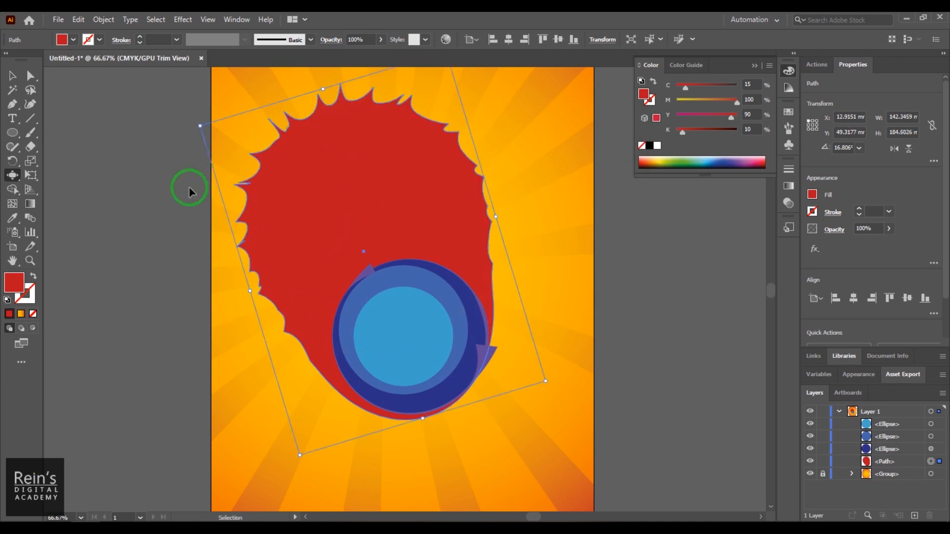
- Review the Bloat tool's options, then try a pass from the red shape's centre across its left spikes and undo it
double_click(11, 177)
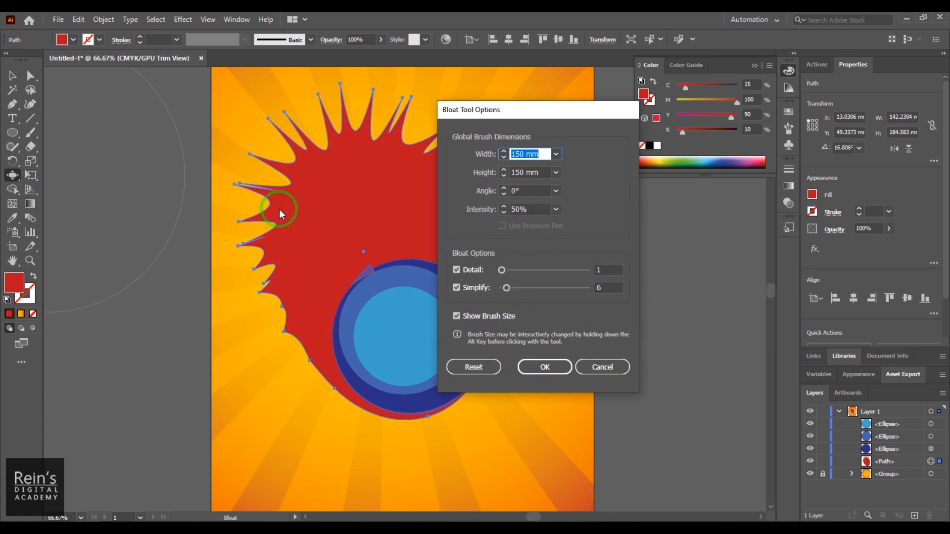
click(539, 366)
mouse_move(368, 226)
mouse_down()
mouse_move(355, 219)
mouse_move(445, 194)
mouse_move(441, 140)
mouse_move(366, 101)
mouse_move(245, 179)
mouse_up()
key(ctrl+z)
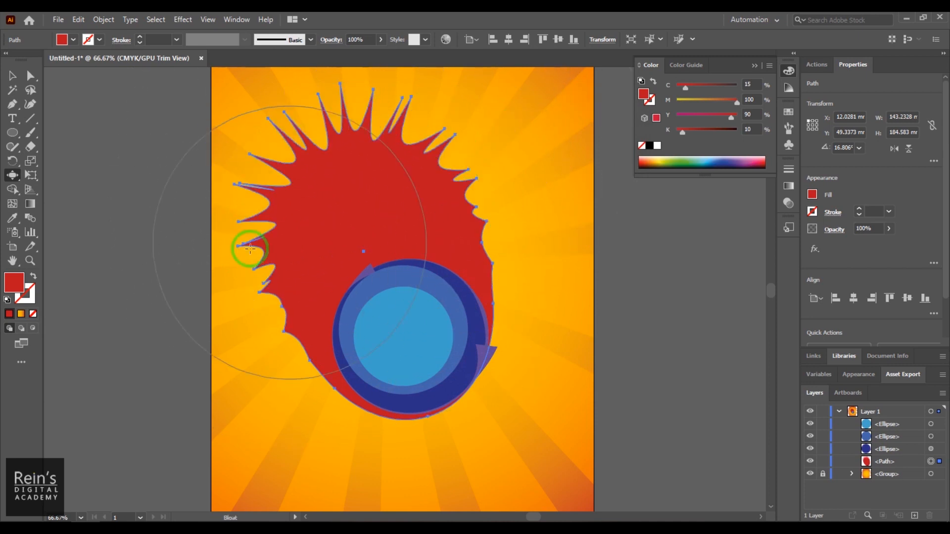
double_click(11, 178)
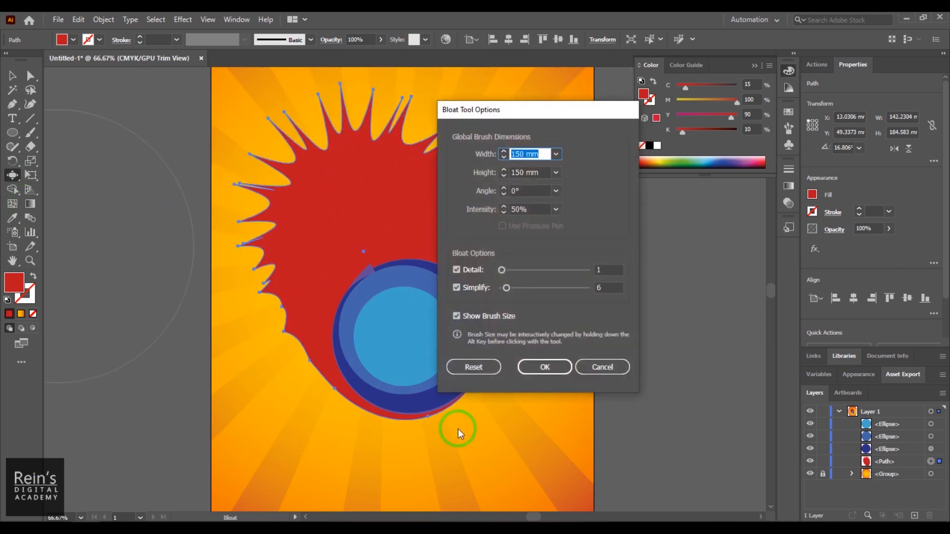
click(594, 380)
- Try the Pucker tool twice on the upper part of the spiky red shape, undoing each pass
click(12, 175)
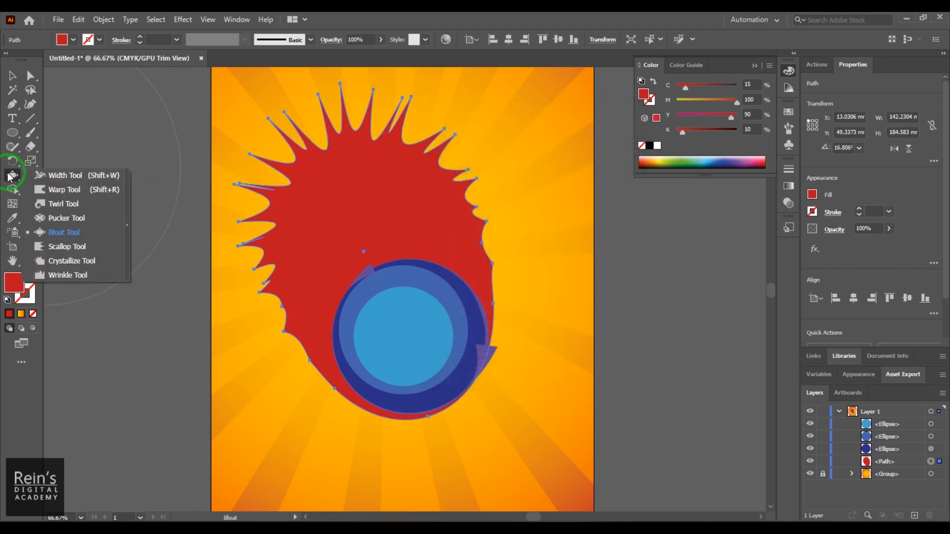
click(88, 218)
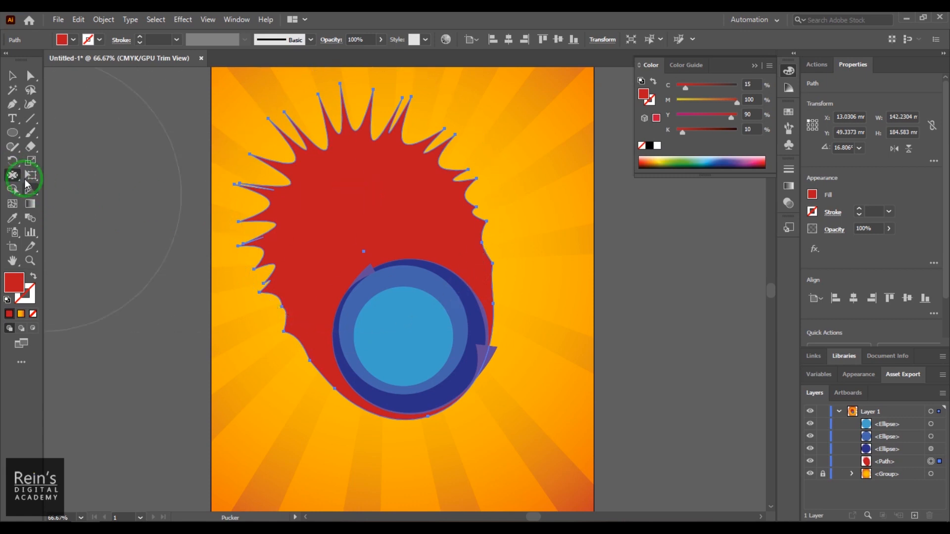
click(13, 176)
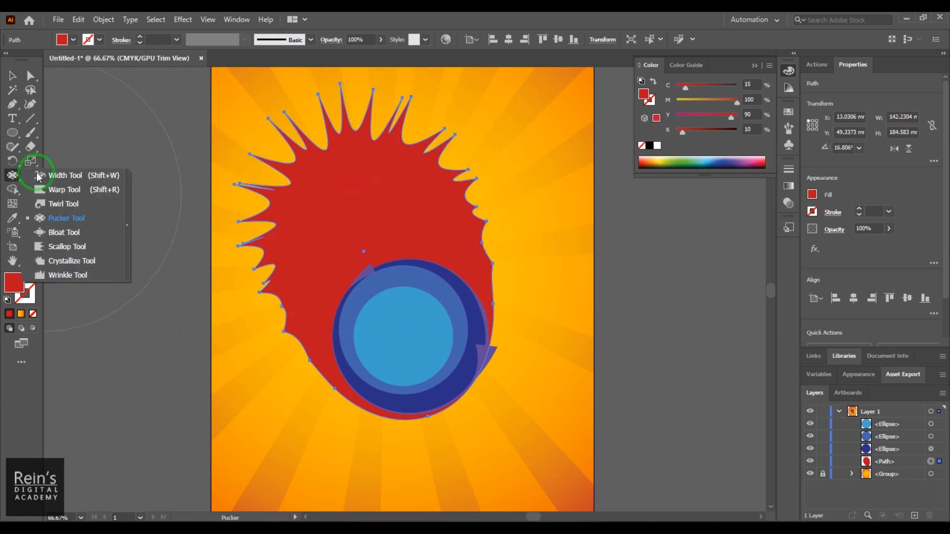
click(67, 221)
click(356, 201)
key(ctrl+z)
click(353, 209)
key(ctrl+z)
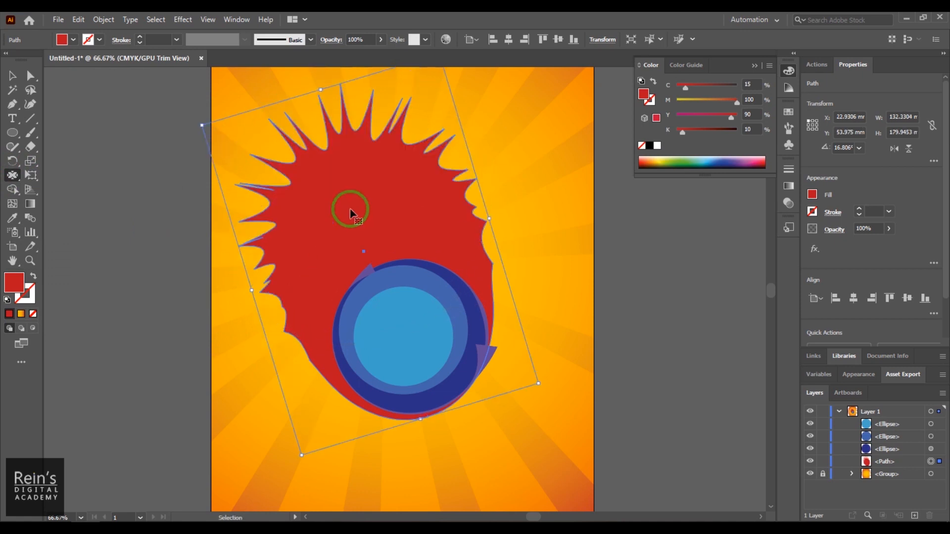
- Set the Pucker tool's simplify value to 13 and choose a different preset intensity
click(5, 175)
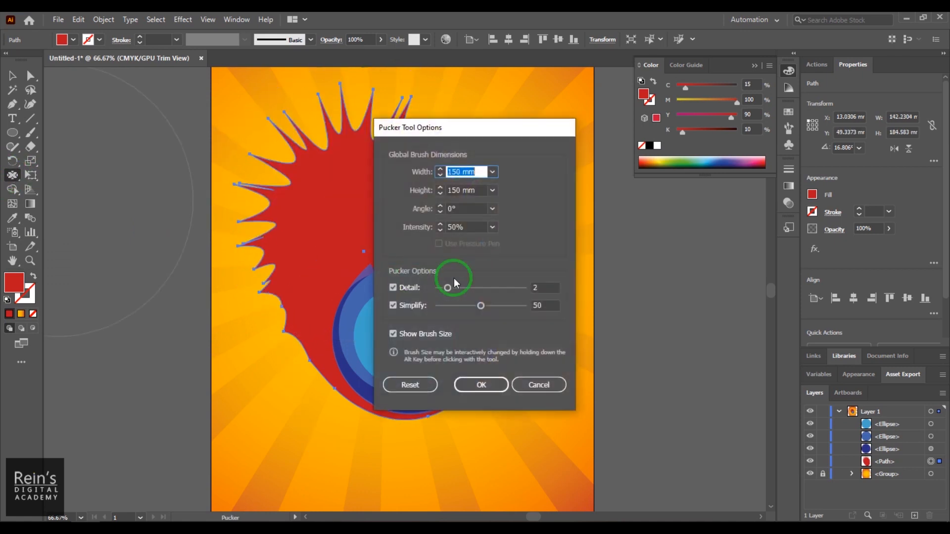
drag(488, 310, 453, 310)
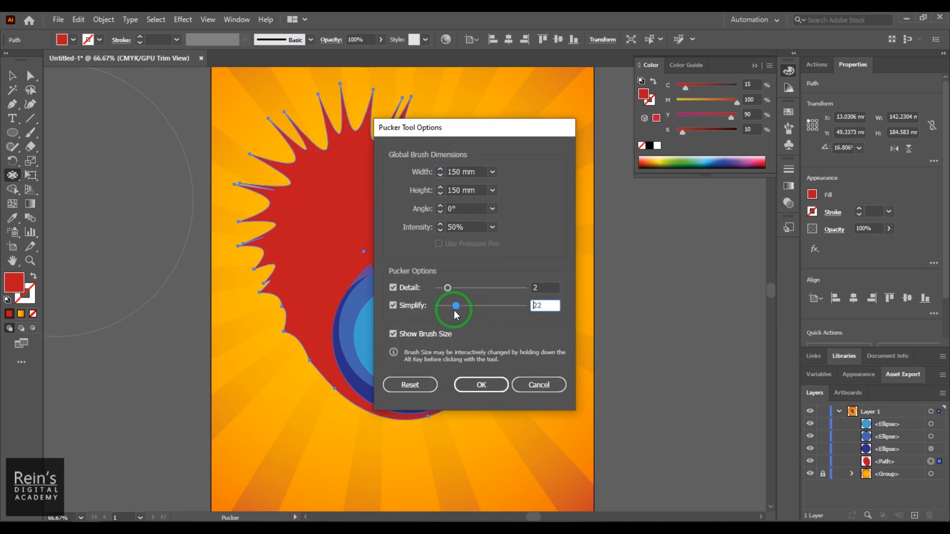
click(440, 230)
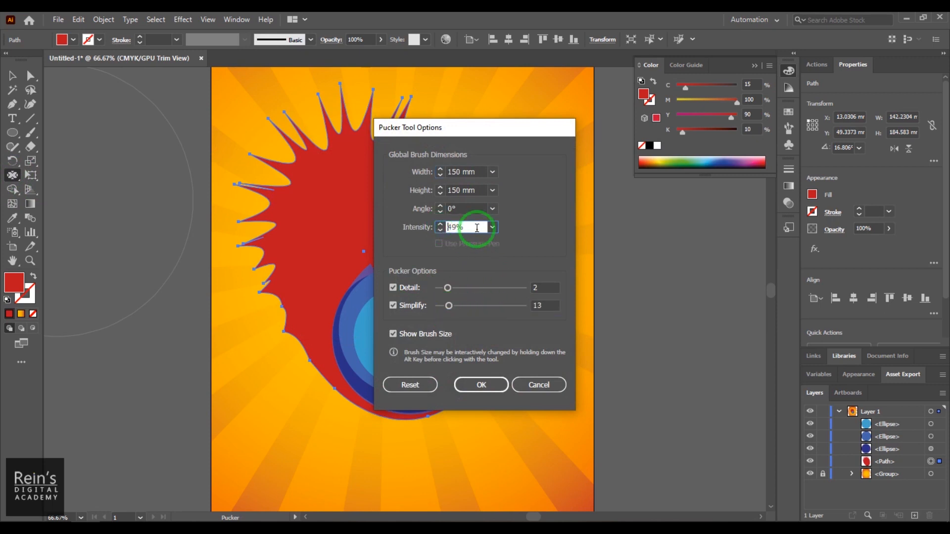
click(492, 226)
click(504, 252)
click(480, 384)
- Try two Pucker passes on the red shape's upper part with the new options and undo both
drag(341, 190, 341, 190)
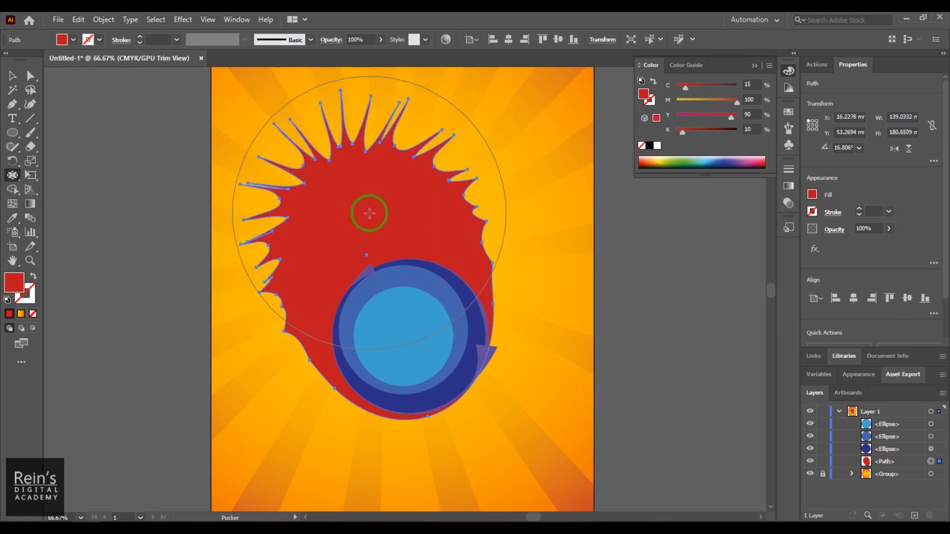
click(369, 212)
key(ctrl+z)
key(ctrl+z)
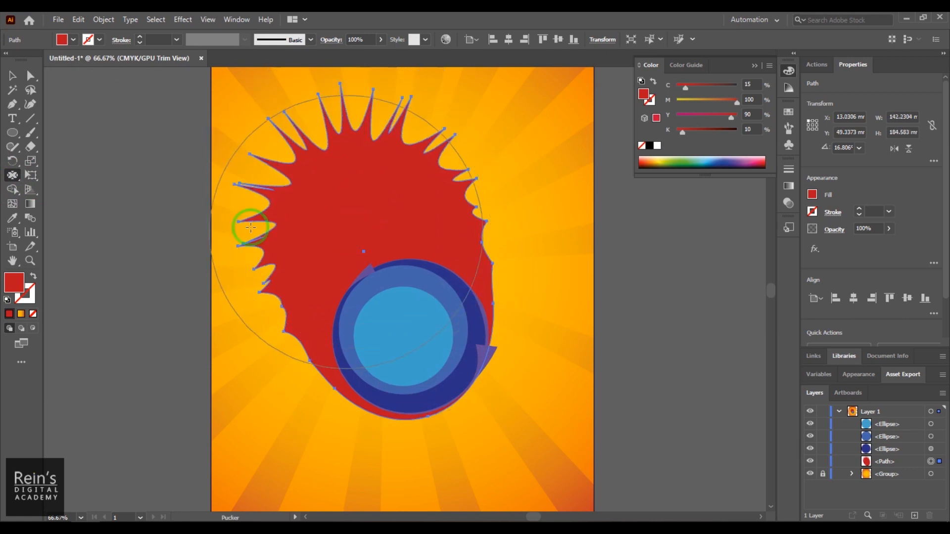
- Try a strong Twirl on the upper part of the spiky red shape, undo it, and twirl the spikes again slightly
click(12, 177)
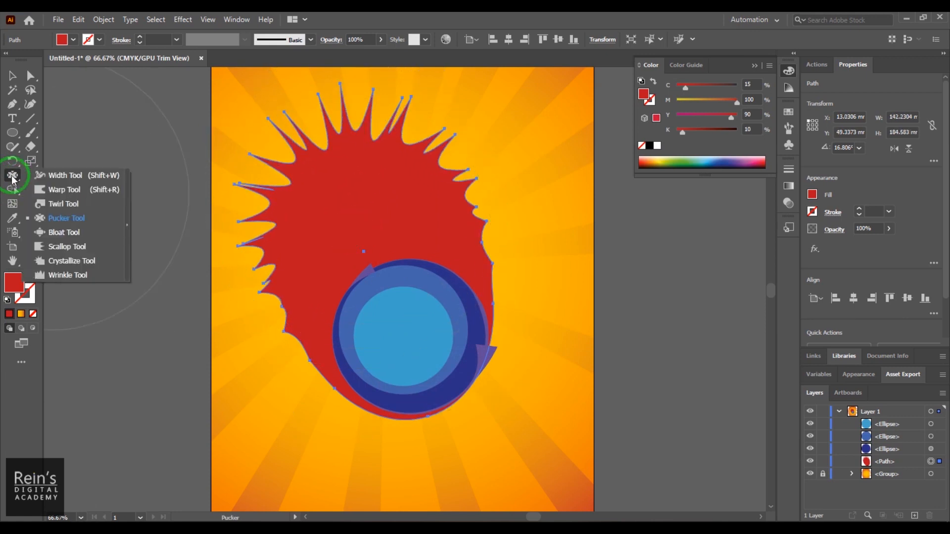
click(76, 204)
drag(346, 190, 349, 205)
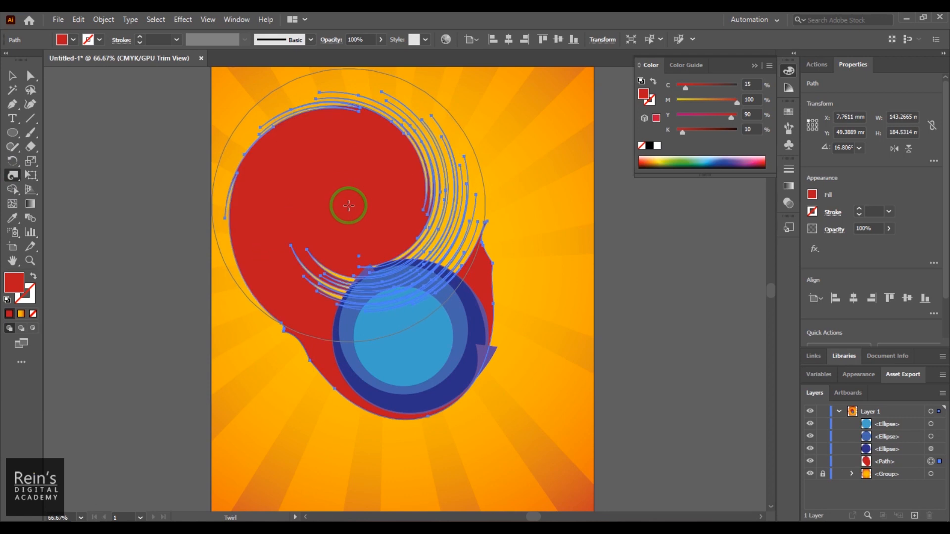
key(ctrl+z)
key(ctrl+z)
click(348, 201)
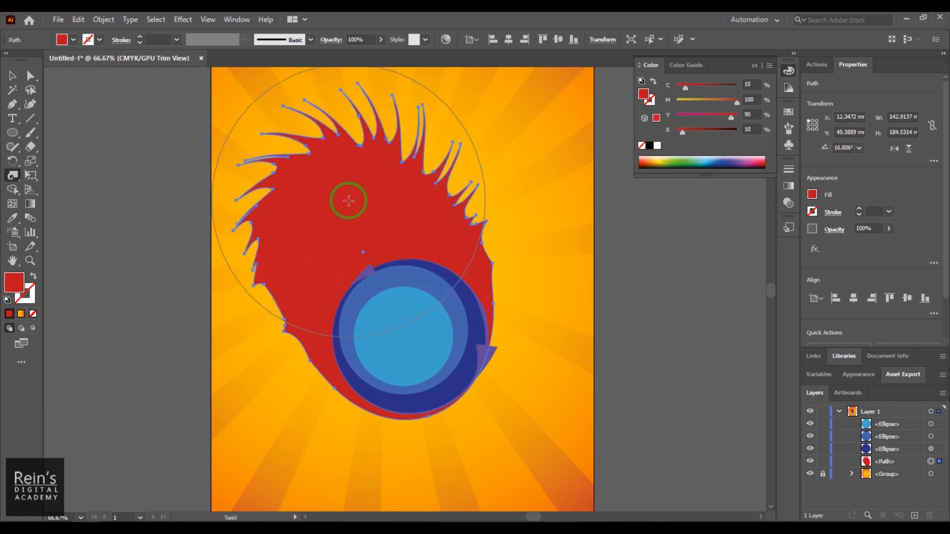
- Twirl the left side of the red shape, set the Twirl rate to 96°, and twirl its lower-left edge again
mouse_move(355, 210)
mouse_down()
mouse_move(435, 235)
mouse_move(378, 265)
mouse_move(275, 280)
mouse_move(297, 268)
mouse_up()
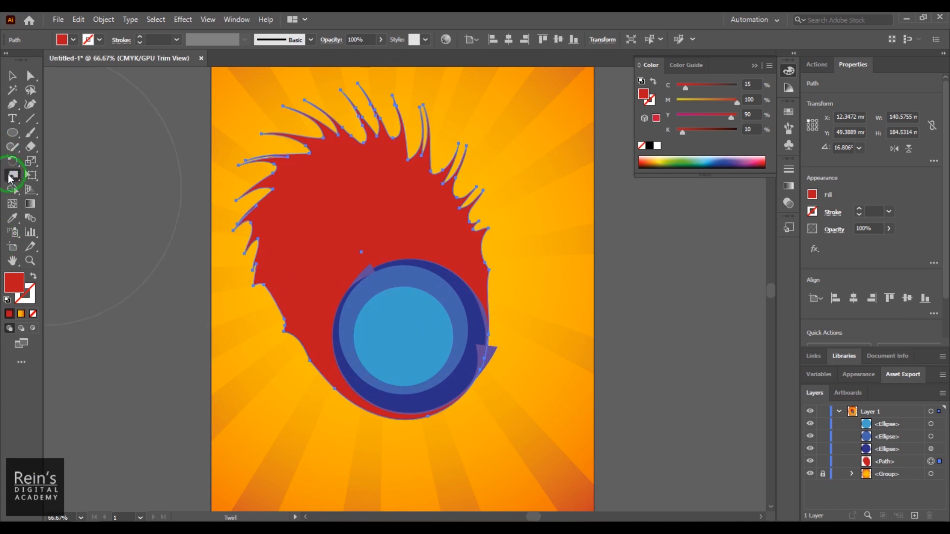
double_click(12, 177)
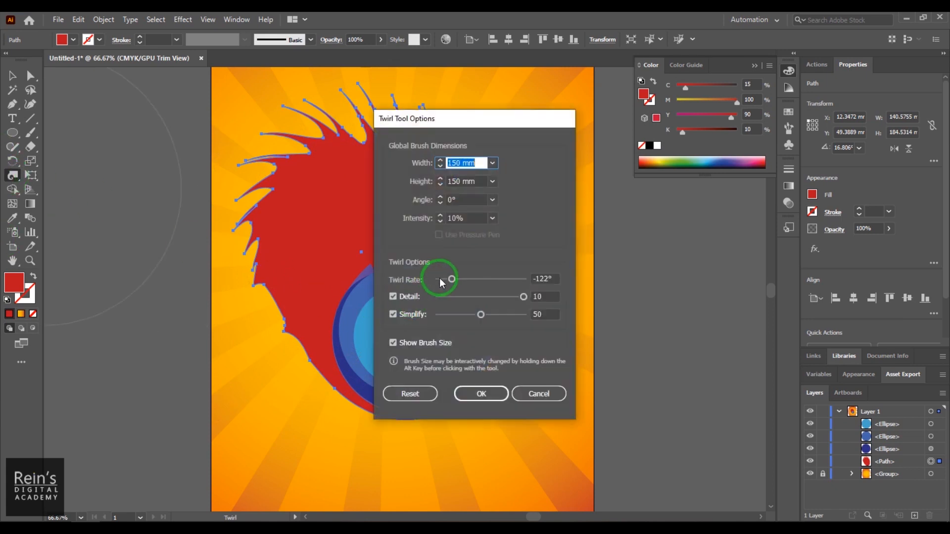
drag(450, 280, 503, 279)
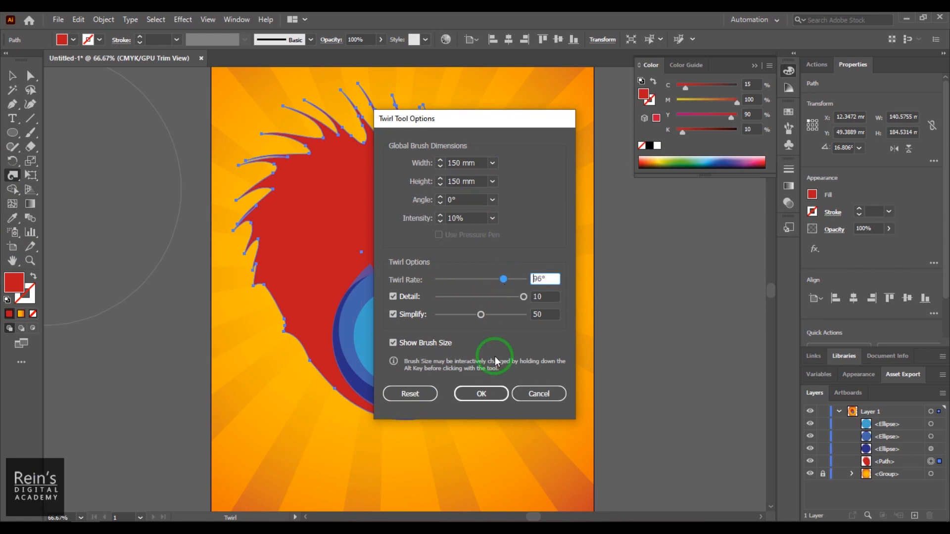
click(481, 393)
mouse_move(292, 296)
mouse_down()
mouse_move(414, 214)
mouse_move(439, 217)
mouse_move(314, 284)
mouse_move(312, 304)
mouse_up()
key(ctrl)
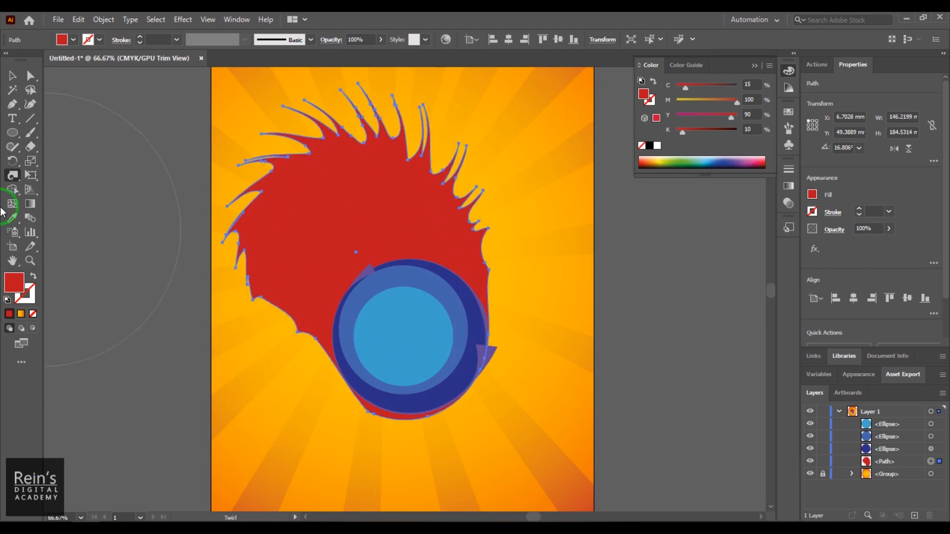
- Warp the red shape's sides, spikes and bottom edge inward to form a slimmer flame rising from the blue circles
click(17, 175)
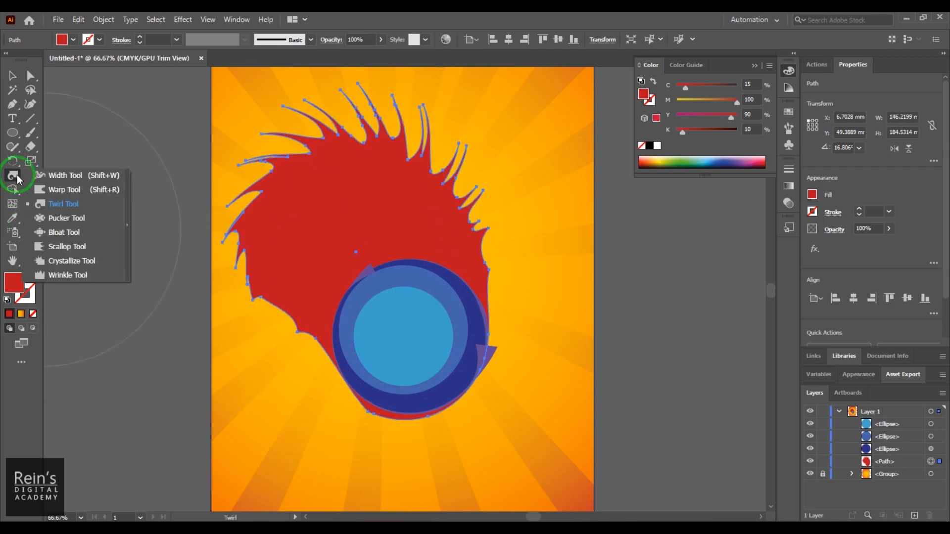
click(82, 188)
drag(370, 191, 375, 222)
drag(290, 310, 330, 275)
drag(216, 320, 242, 227)
mouse_move(403, 163)
mouse_down()
mouse_move(373, 234)
mouse_move(380, 256)
mouse_up()
mouse_move(453, 198)
mouse_down()
mouse_move(434, 261)
mouse_move(415, 266)
mouse_up()
mouse_move(315, 243)
mouse_down()
mouse_move(313, 209)
mouse_move(335, 158)
mouse_up()
mouse_move(484, 287)
mouse_down()
mouse_move(469, 261)
mouse_move(509, 203)
mouse_up()
drag(382, 424, 381, 388)
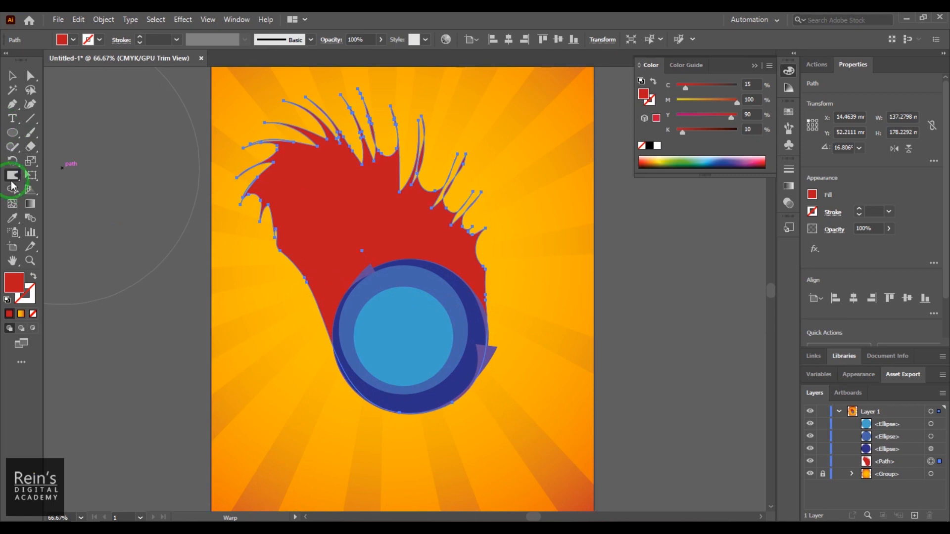
- Apply the Wrinkle tool with its current options to the red flame's body and spikes, leaving the flame deselected
click(12, 177)
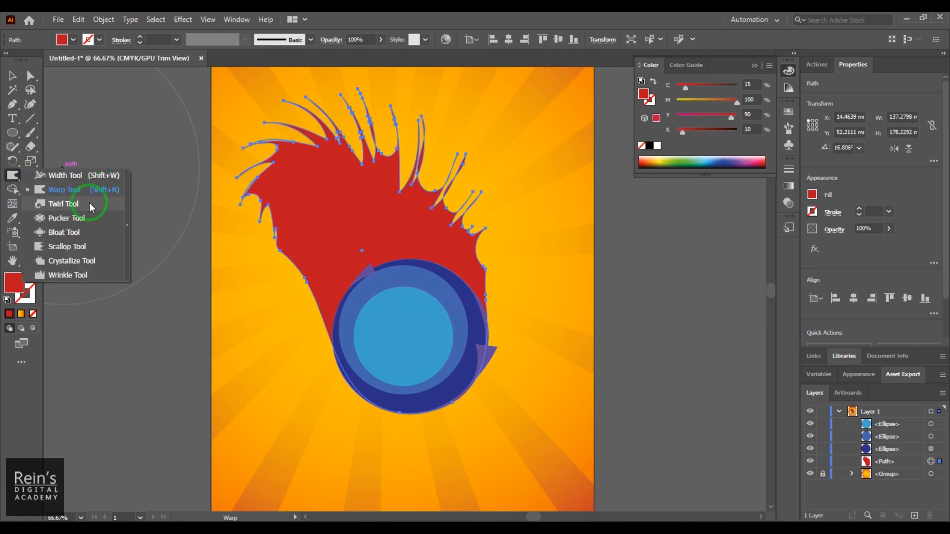
click(88, 273)
double_click(22, 181)
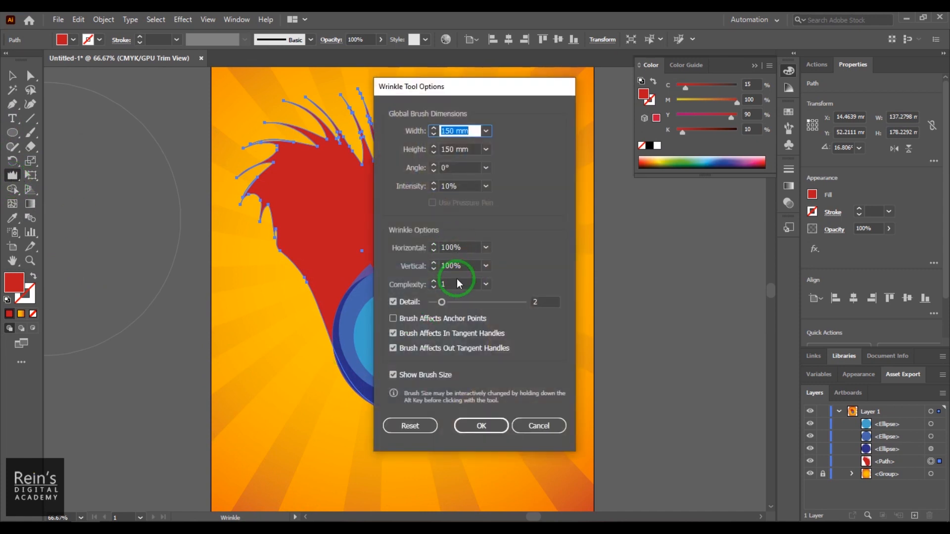
click(479, 425)
drag(371, 223, 362, 204)
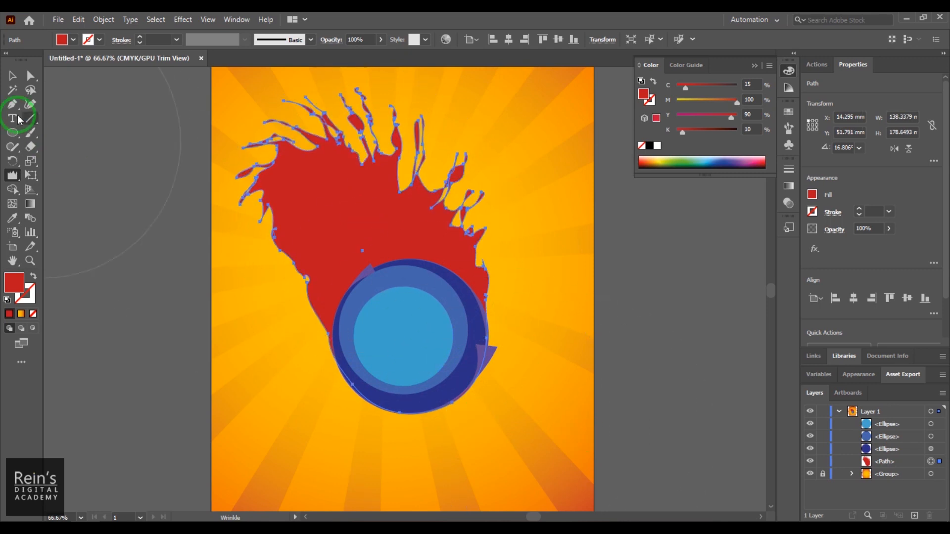
click(15, 78)
click(622, 291)
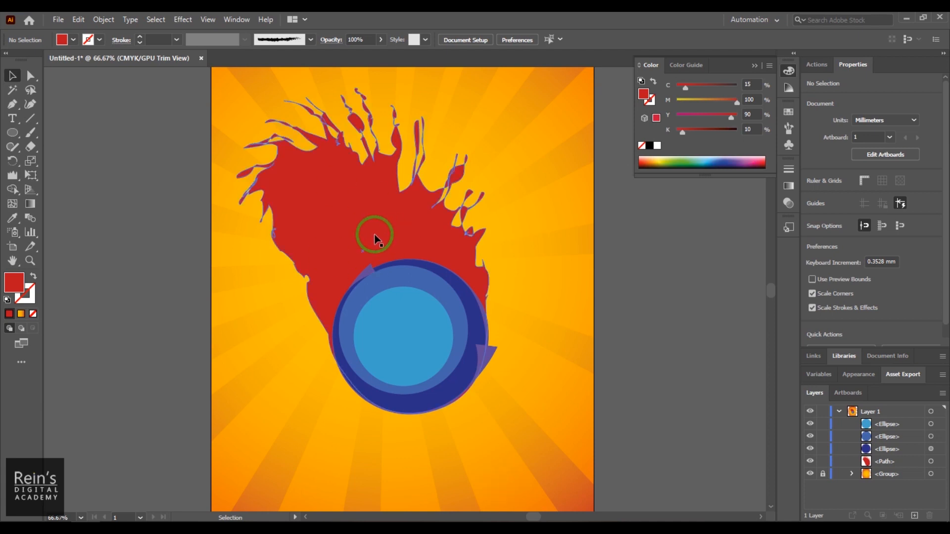
- Duplicate the red flame twice, offsetting one copy to the lower left and the other slightly to the upper right
drag(11, 177, 77, 272)
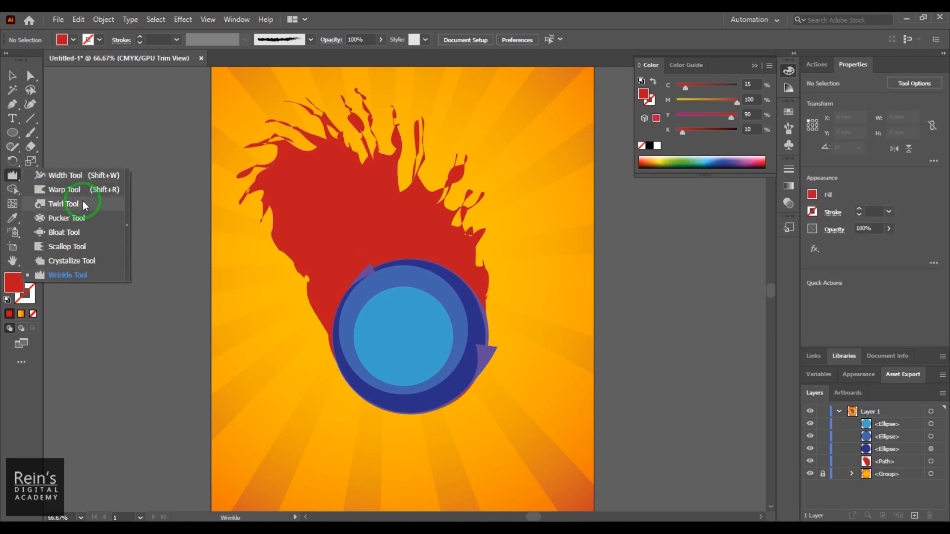
click(13, 75)
click(423, 227)
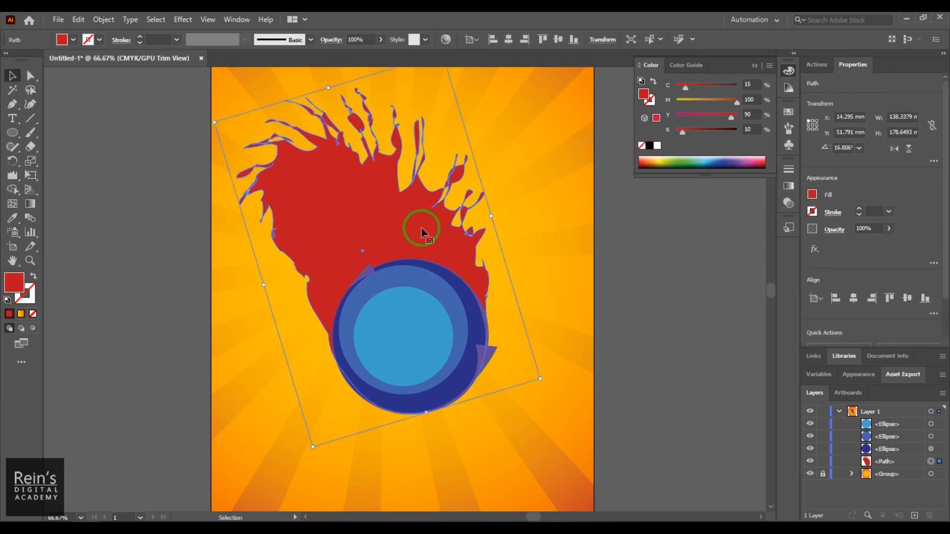
drag(396, 212, 416, 213)
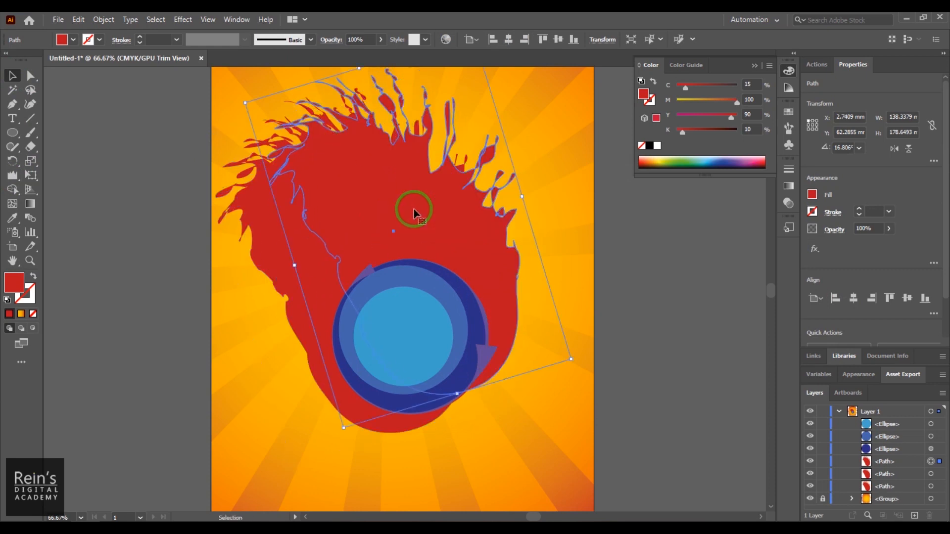
drag(490, 288, 465, 297)
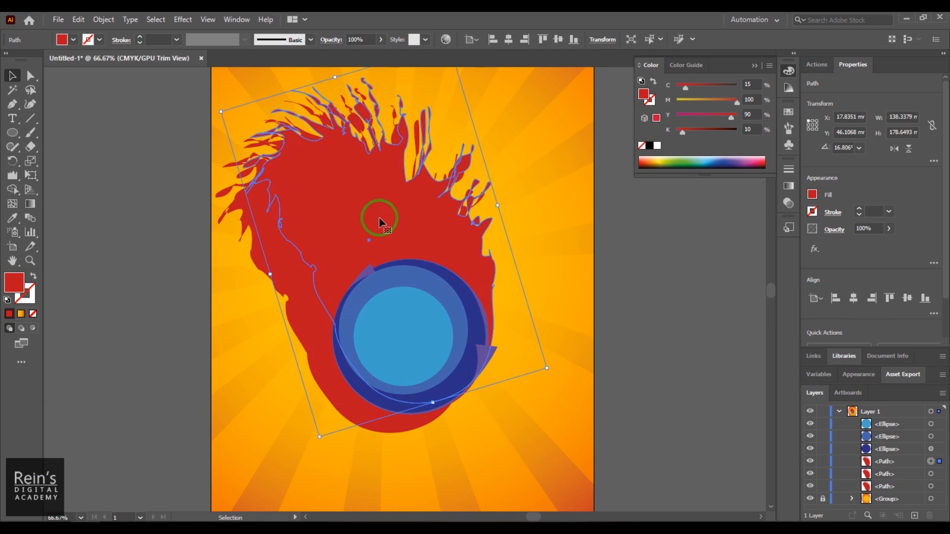
- Recolor the upper-right flame copy to orange-red, C 8.85, M 84.6, Y 97.59, K 1.32
double_click(22, 286)
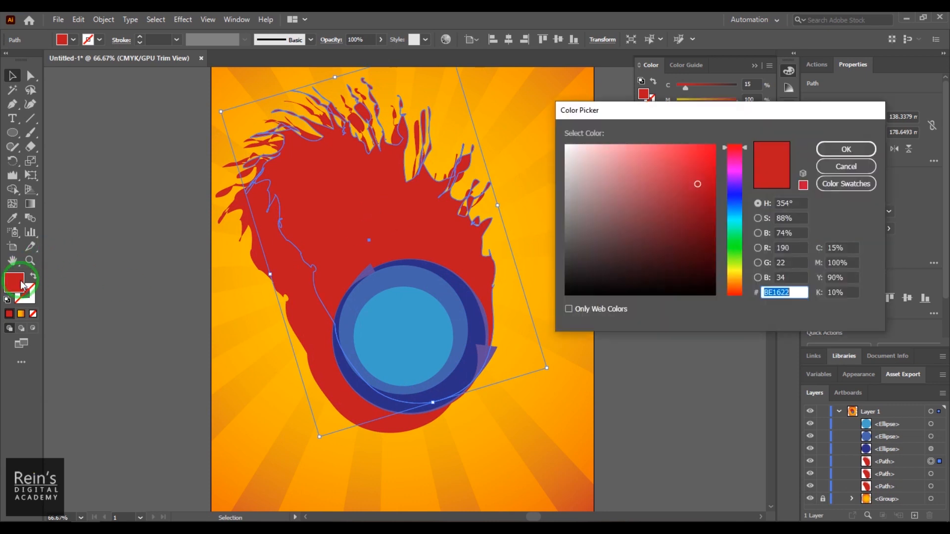
click(737, 293)
drag(697, 174, 695, 165)
click(846, 149)
click(668, 319)
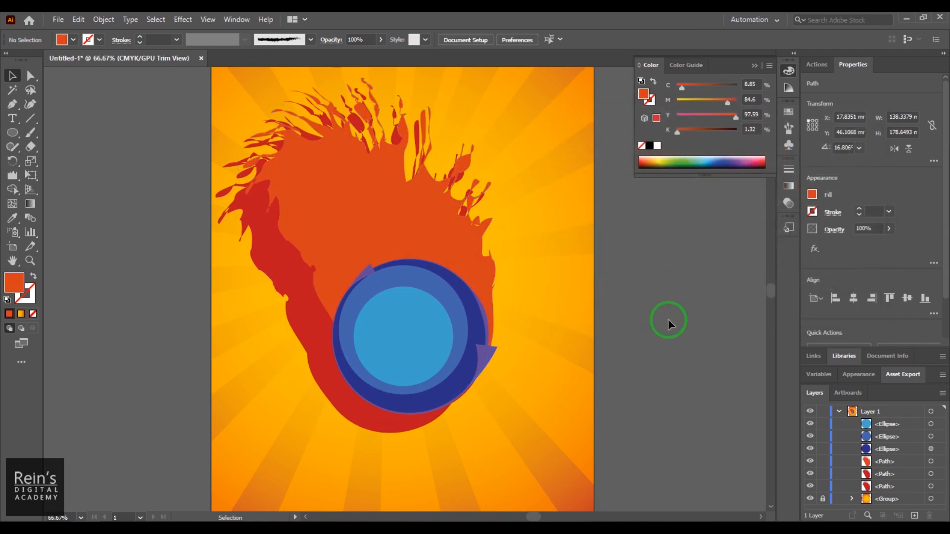
- Bring the lower-left red flame copy forward, above the orange-red flame
click(296, 288)
right_click(297, 288)
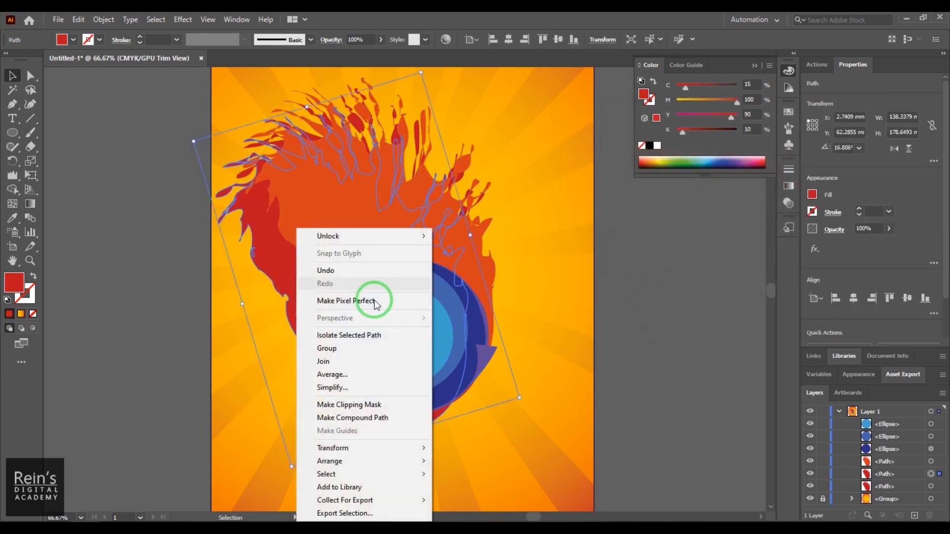
mouse_move(395, 464)
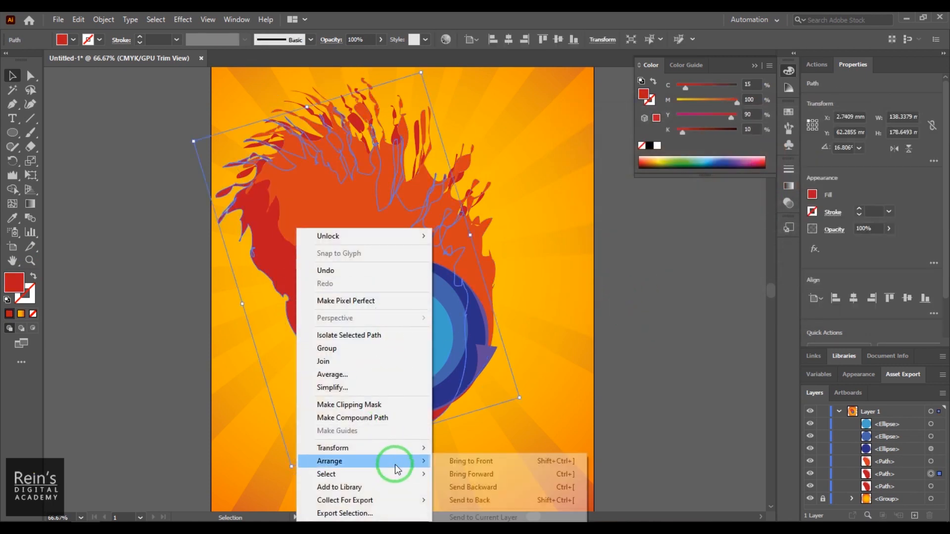
click(492, 475)
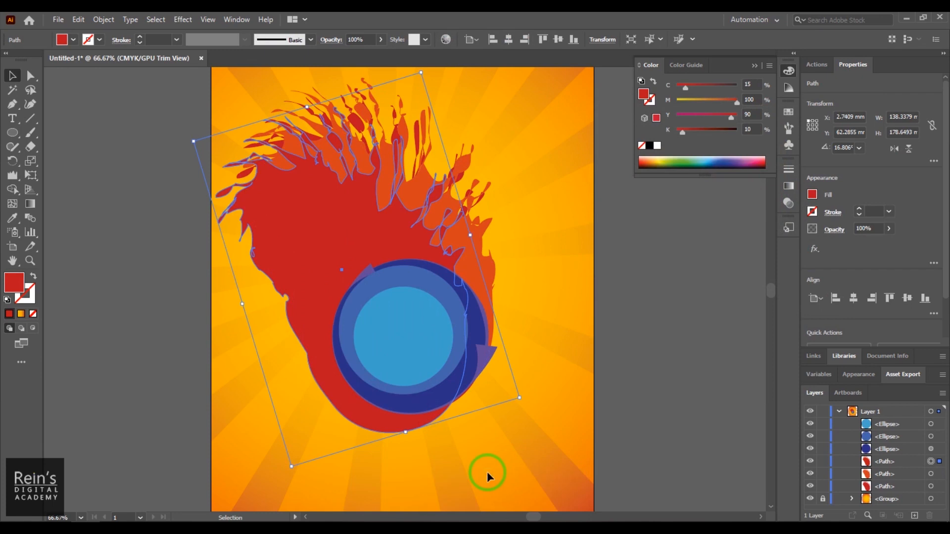
- Recolor the front flame copy to orange, C 14.96, M 59.69, Y 99.78, K 4.05
double_click(20, 292)
drag(733, 291, 727, 281)
click(845, 149)
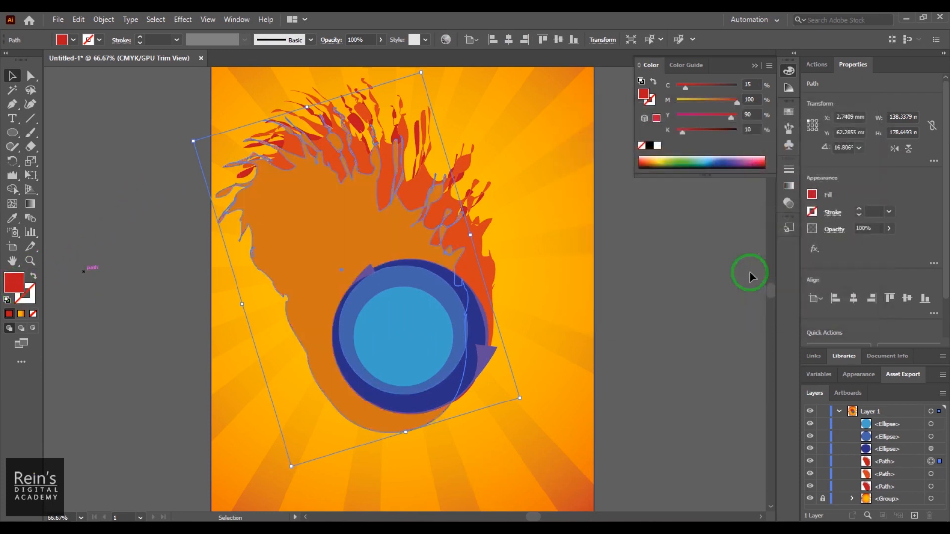
click(657, 327)
- Shrink the orange flame to about 108 mm wide and 148 mm high so it sits inside the outer flames
click(336, 258)
drag(240, 304, 293, 288)
click(646, 376)
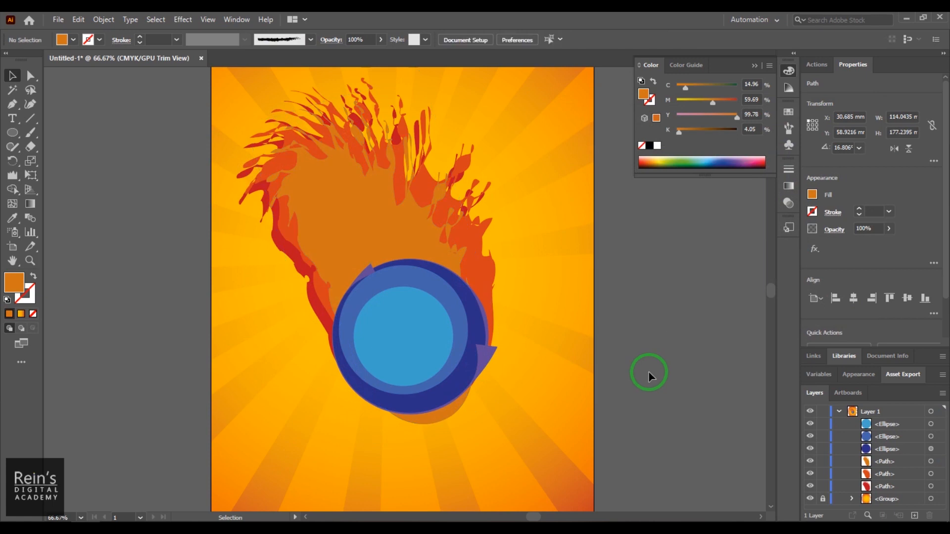
click(369, 214)
drag(333, 101, 346, 204)
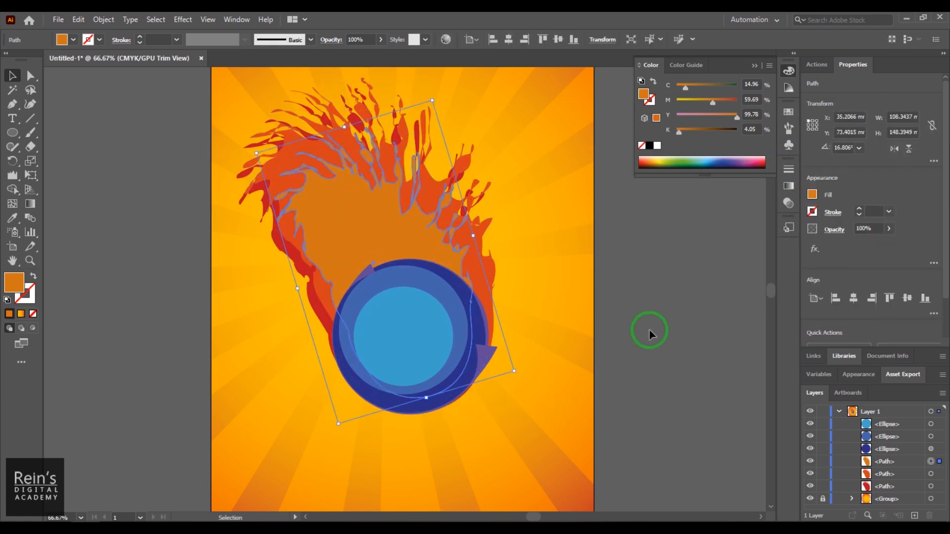
click(668, 344)
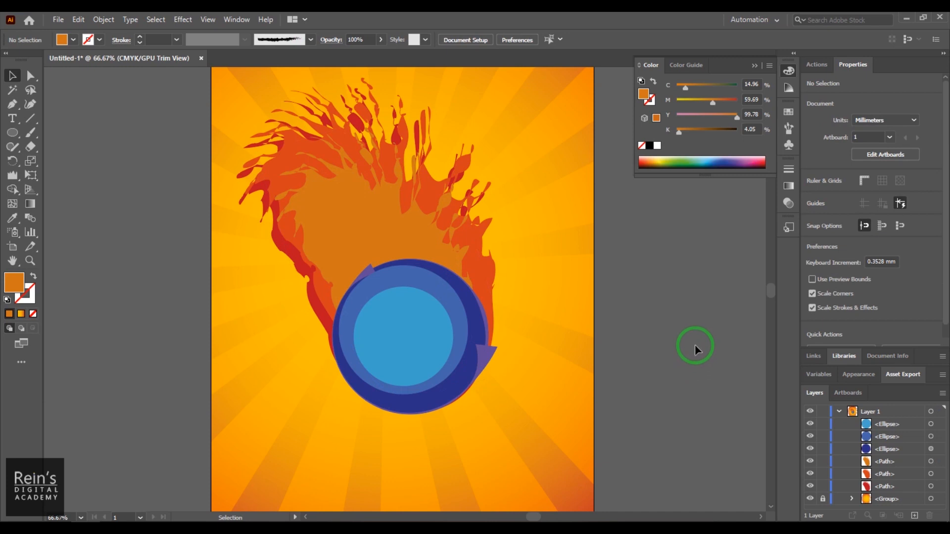
- Rotate the rear red flame counterclockwise to about 28.2°
click(302, 269)
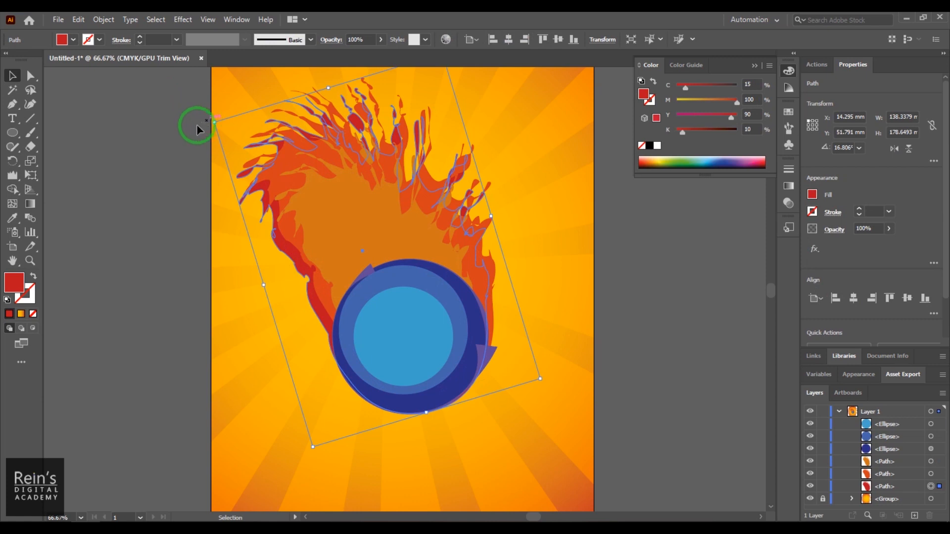
drag(170, 157, 170, 158)
click(275, 241)
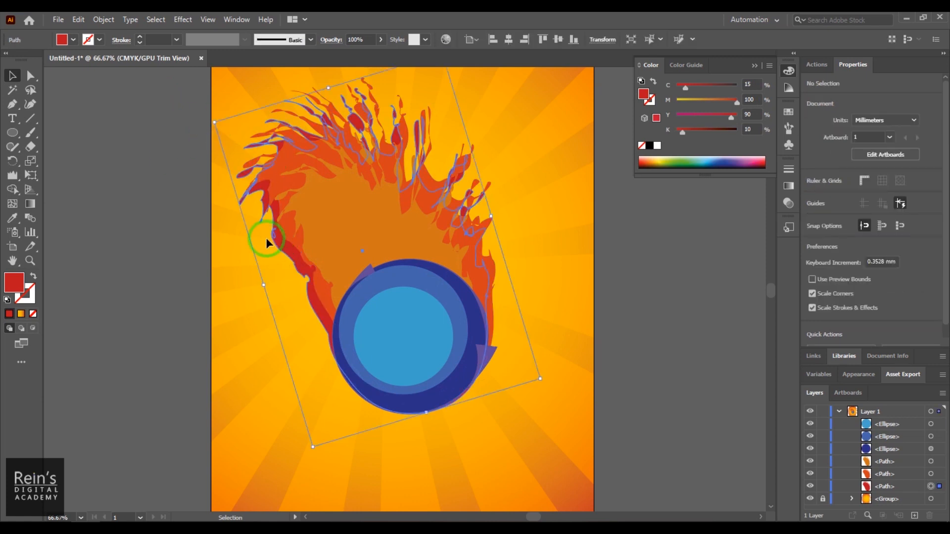
drag(209, 120, 188, 156)
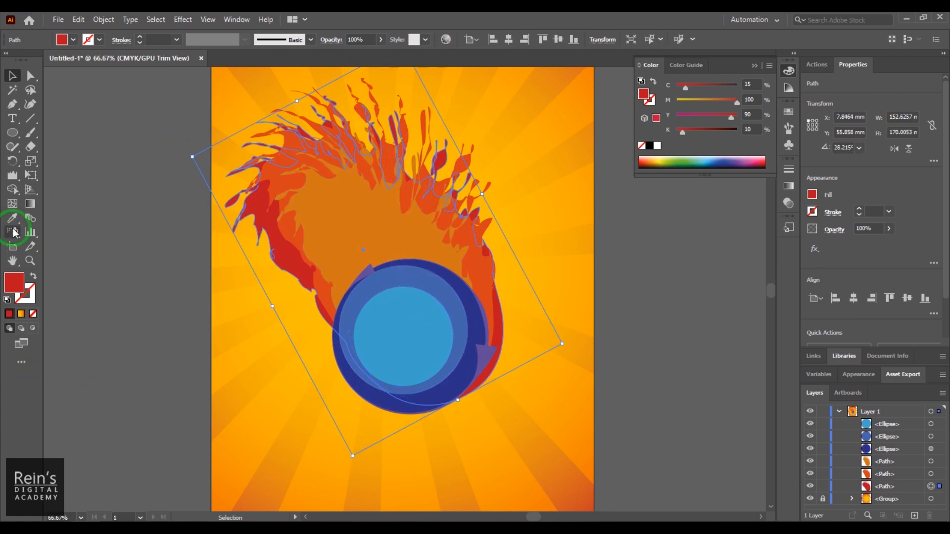
- Warp the rear red flame's left edge and spikes inward and upward, leaving the flame deselected
click(17, 181)
mouse_move(17, 183)
mouse_down()
mouse_move(66, 205)
mouse_move(66, 191)
mouse_up()
mouse_move(282, 257)
mouse_down()
mouse_move(261, 244)
mouse_move(209, 261)
mouse_up()
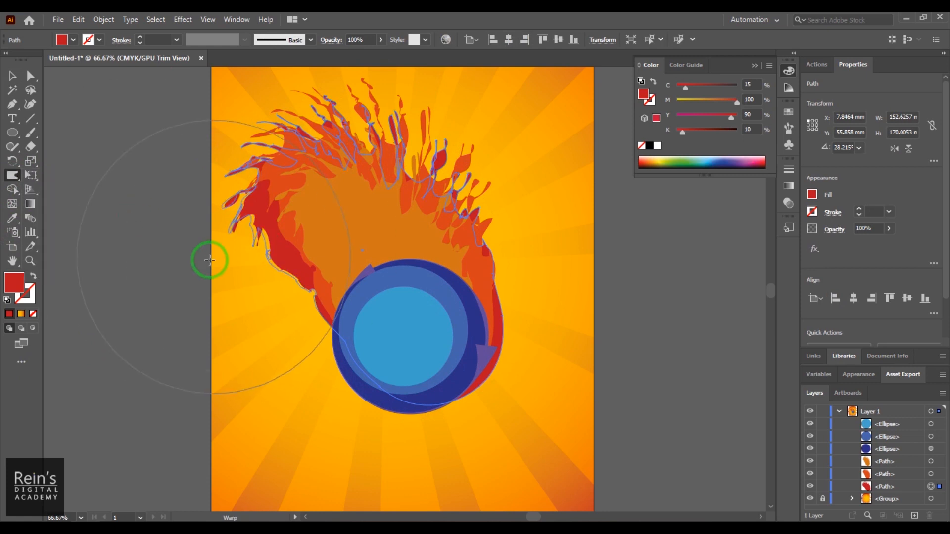
mouse_move(235, 309)
mouse_down()
mouse_move(267, 284)
mouse_move(287, 131)
mouse_up()
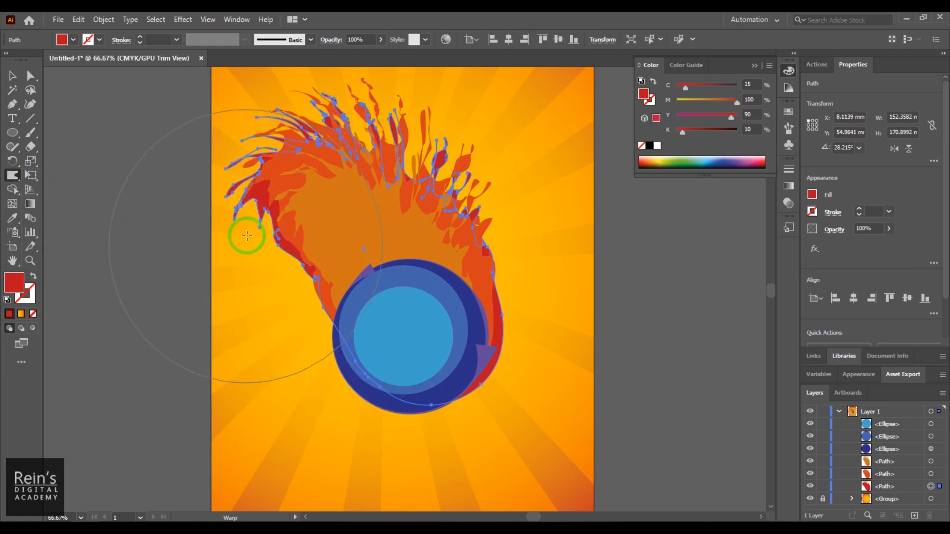
drag(248, 235, 293, 149)
mouse_move(301, 277)
mouse_down()
mouse_move(329, 269)
mouse_move(320, 231)
mouse_up()
drag(295, 261, 368, 193)
click(13, 75)
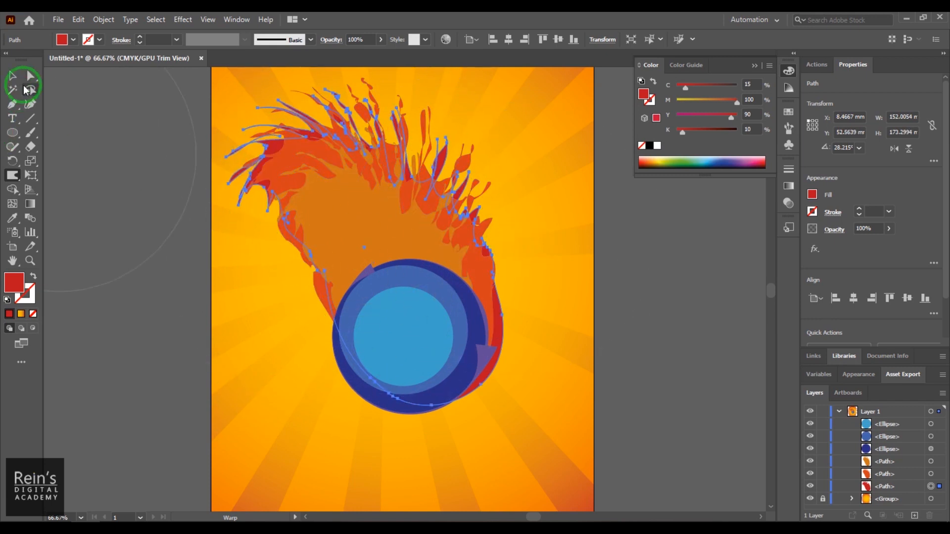
click(622, 341)
- Draw a red hexagon about 120 mm wide and 129 mm high, and place it over the blue circles
drag(657, 376, 648, 322)
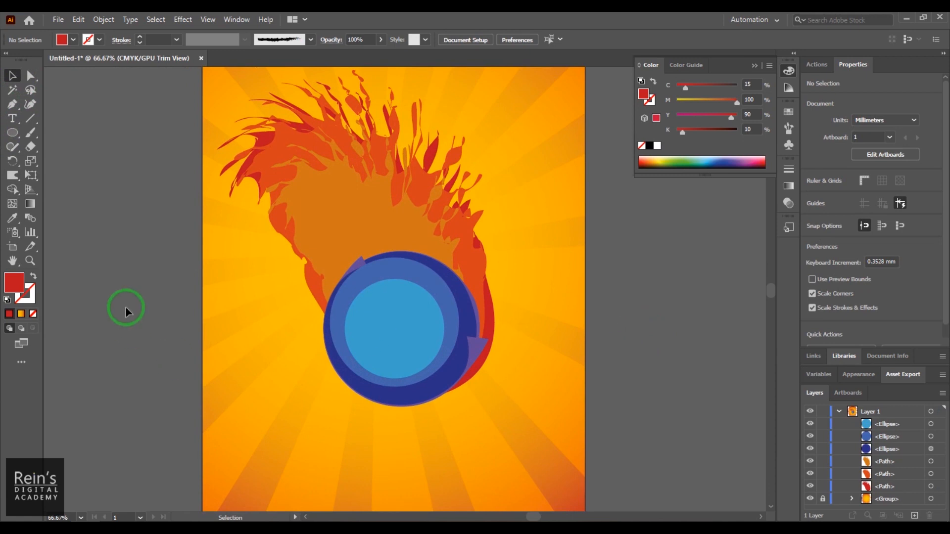
click(14, 134)
drag(13, 138, 85, 180)
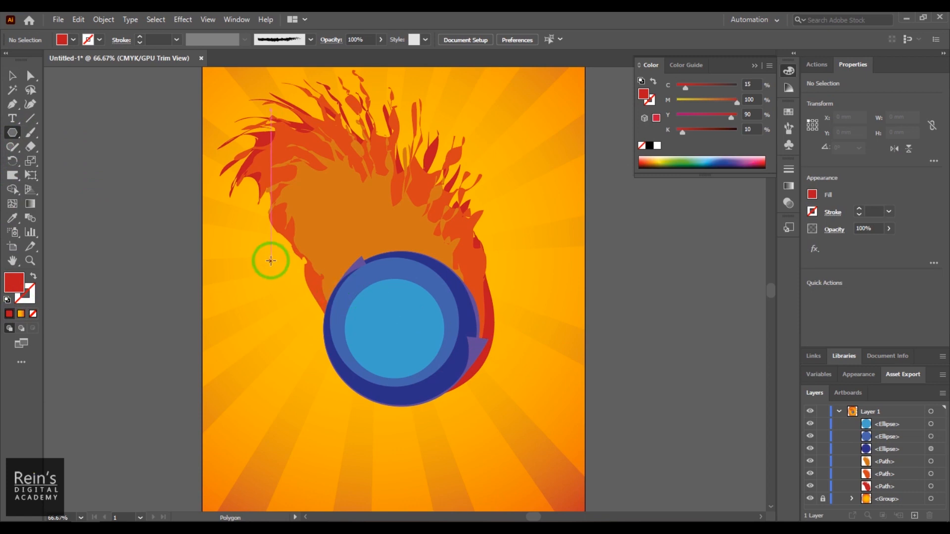
mouse_move(261, 248)
mouse_down()
mouse_move(382, 361)
mouse_move(352, 316)
mouse_up()
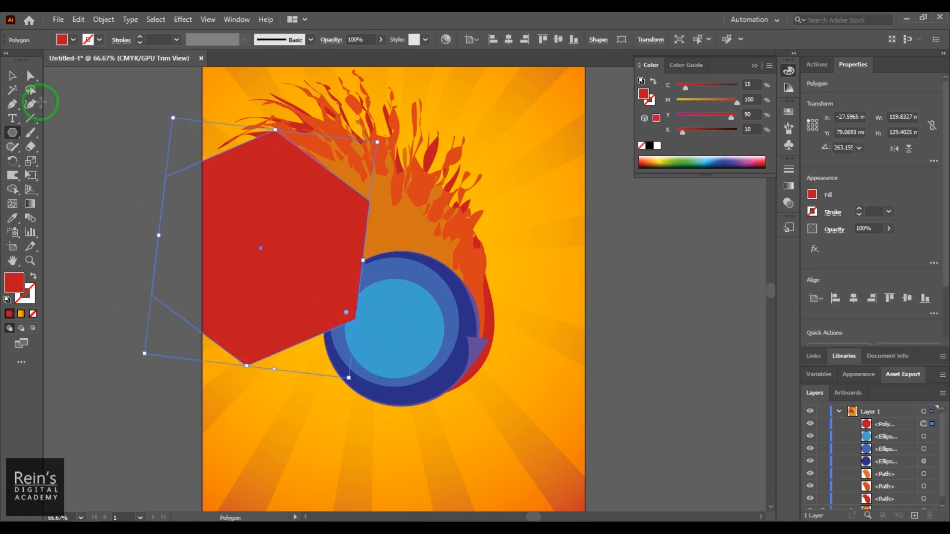
click(12, 75)
drag(225, 268, 365, 347)
- Send the red hexagon to the back, and bring it forward one level above the sunburst background
right_click(374, 322)
mouse_move(474, 259)
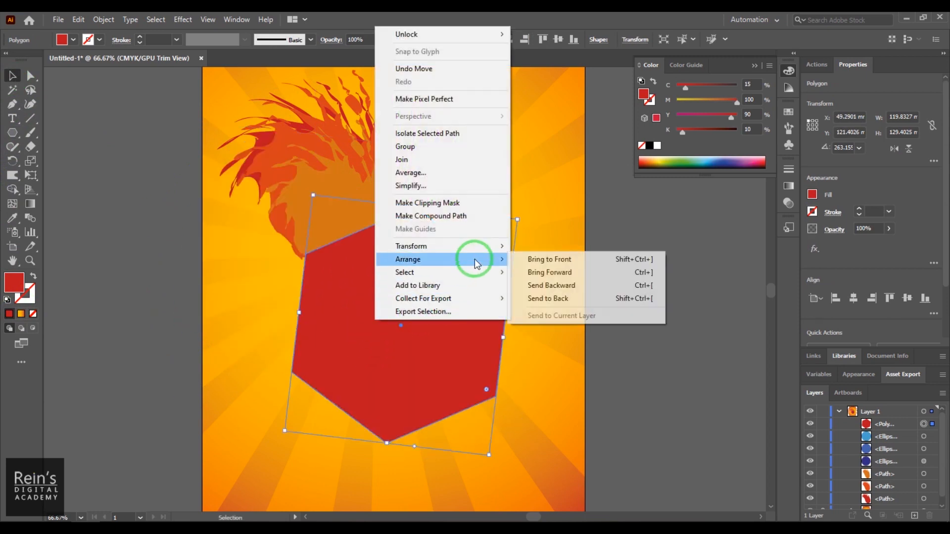
click(575, 298)
right_click(489, 292)
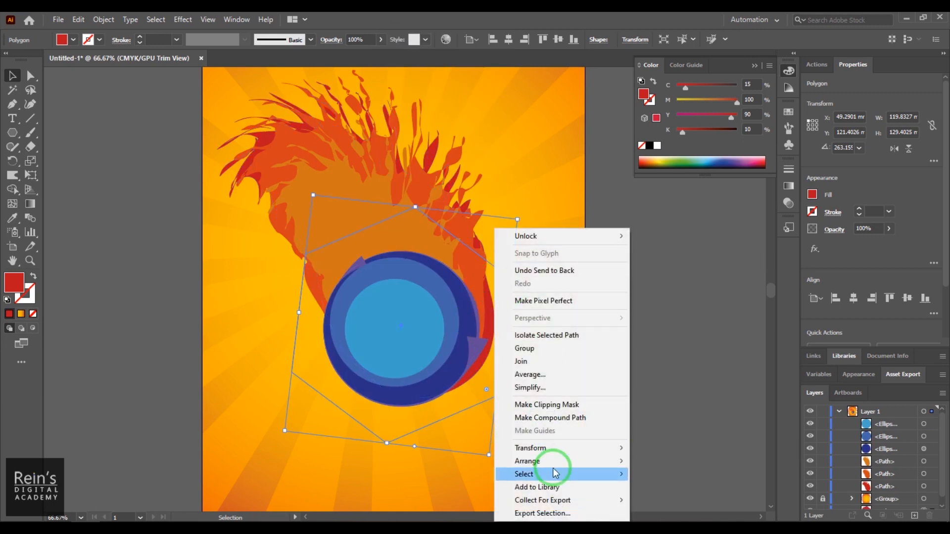
mouse_move(564, 461)
click(672, 474)
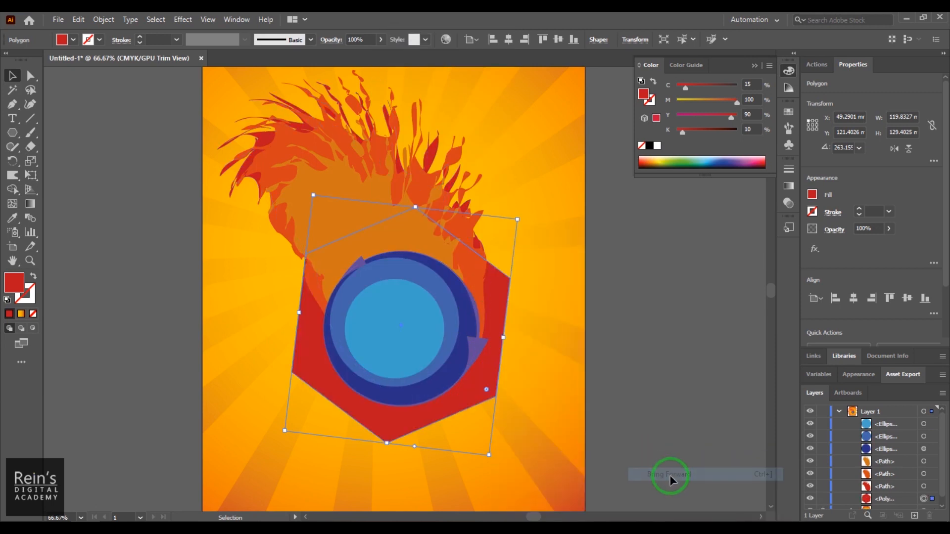
- Recolour the hexagon's fill from the colour picker to a bright cyan-blue
double_click(13, 284)
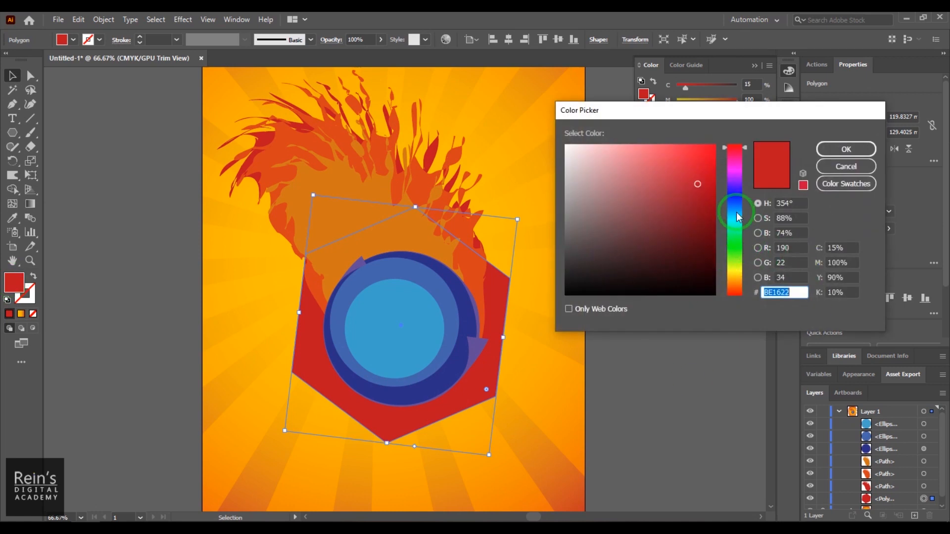
click(736, 216)
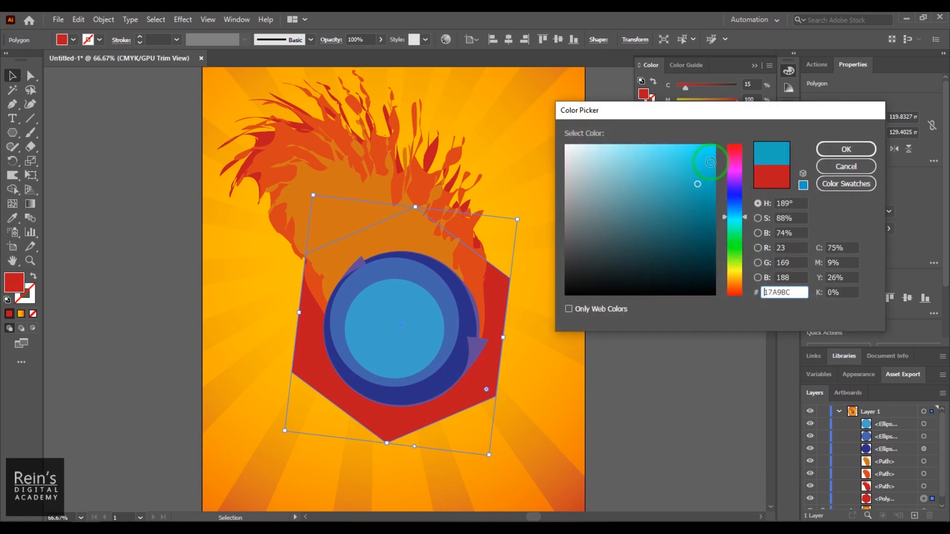
click(846, 149)
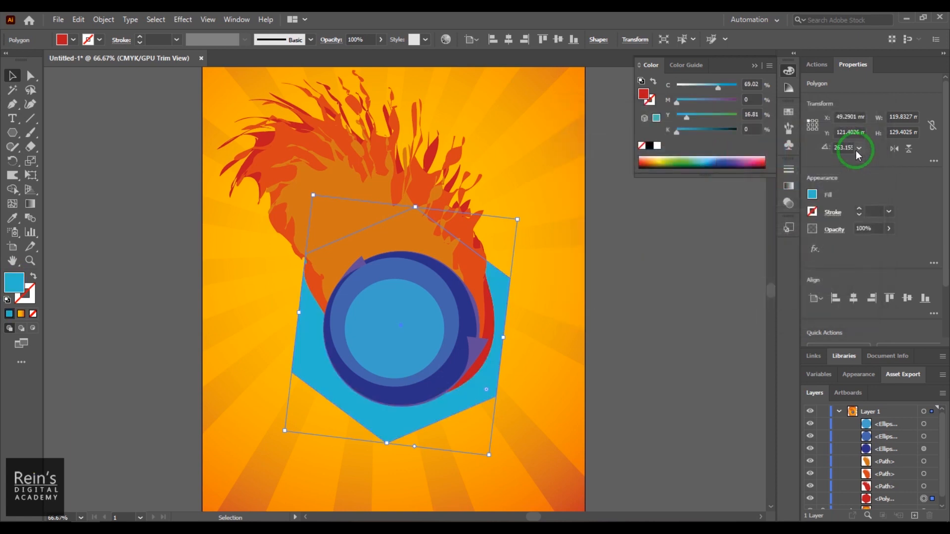
- Give the hexagon a black stroke with a weight of 8 pt
click(89, 39)
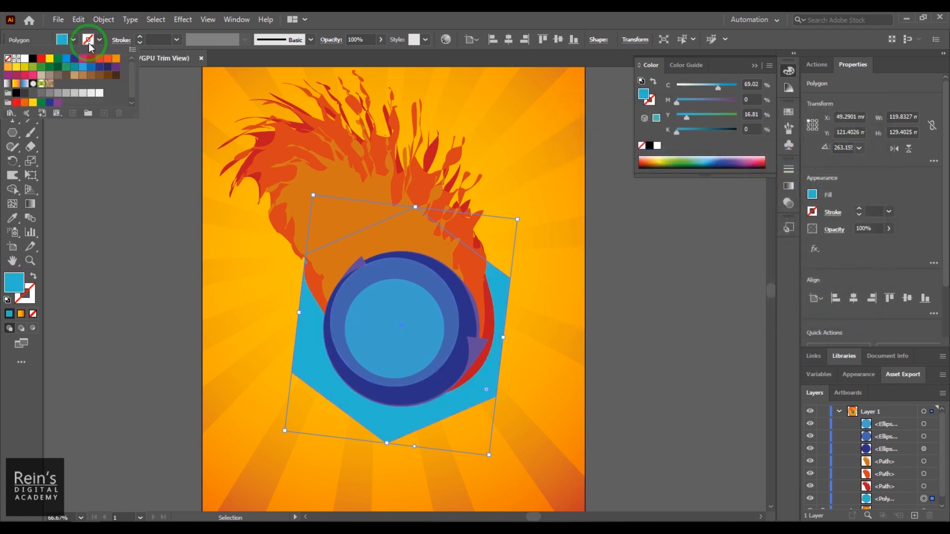
click(33, 59)
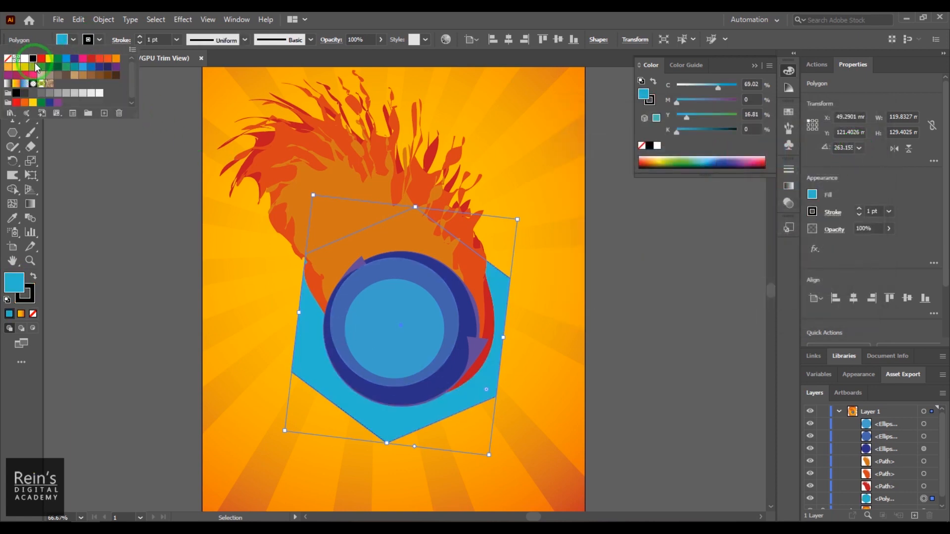
double_click(151, 40)
text(10)
key(Return)
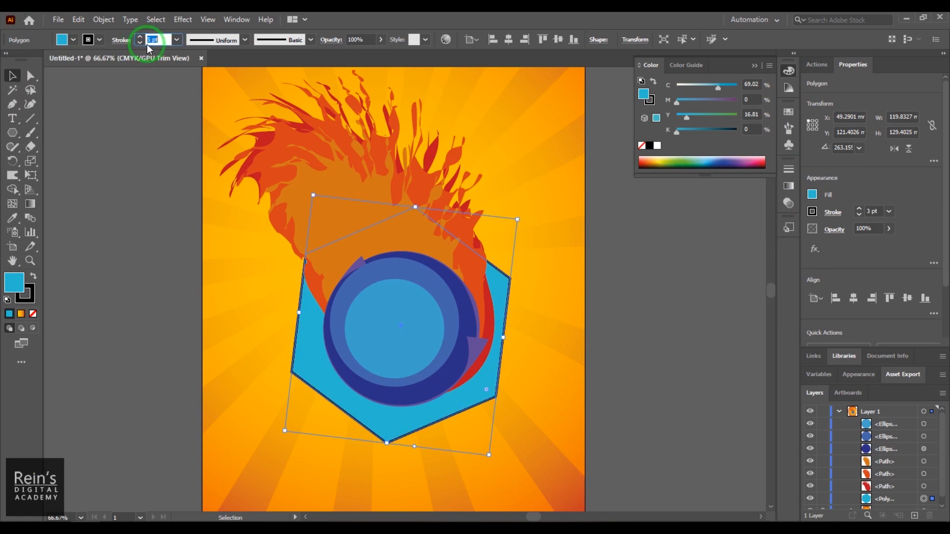
key(Down)
key(Down)
- Crystallize the hexagon from its centre into a spiky burst about 143 mm wide and 145 mm high, and leave it deselected
mouse_move(12, 184)
mouse_down()
mouse_move(81, 203)
mouse_move(92, 266)
mouse_up()
drag(394, 332, 399, 331)
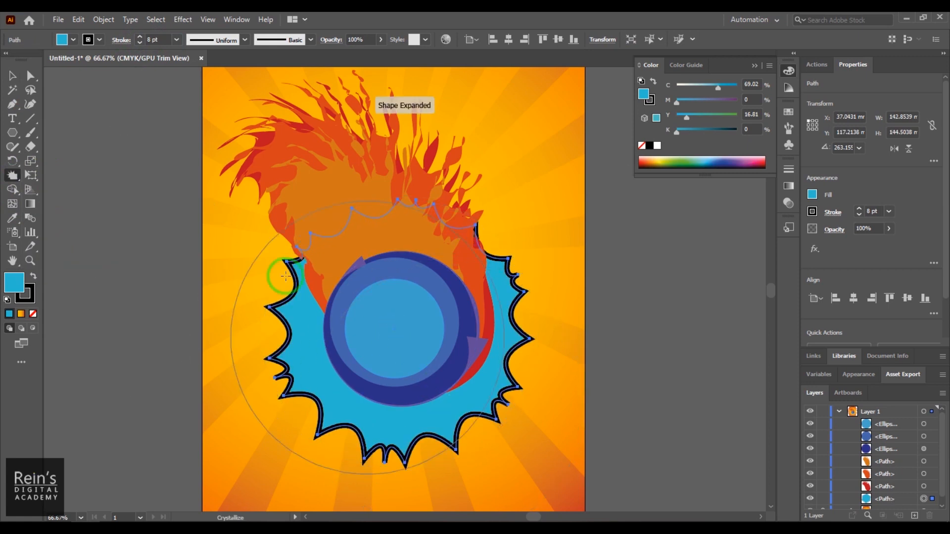
click(12, 75)
click(644, 420)
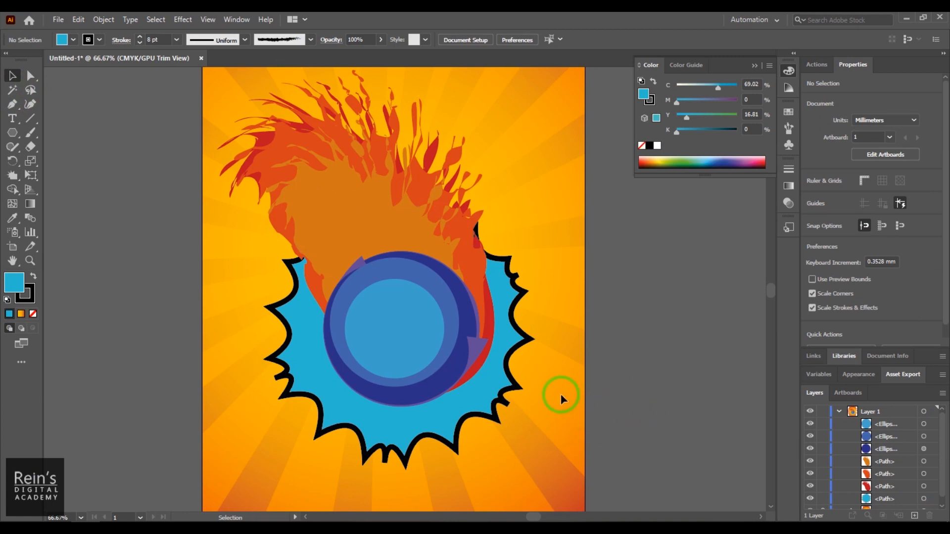
- Enlarge the spiky burst to about 164 mm wide and 166 mm high and reposition it around the blue circles
drag(472, 413, 469, 375)
mouse_move(548, 226)
mouse_down()
mouse_move(537, 221)
mouse_move(573, 173)
mouse_move(588, 193)
mouse_up()
drag(501, 326, 499, 363)
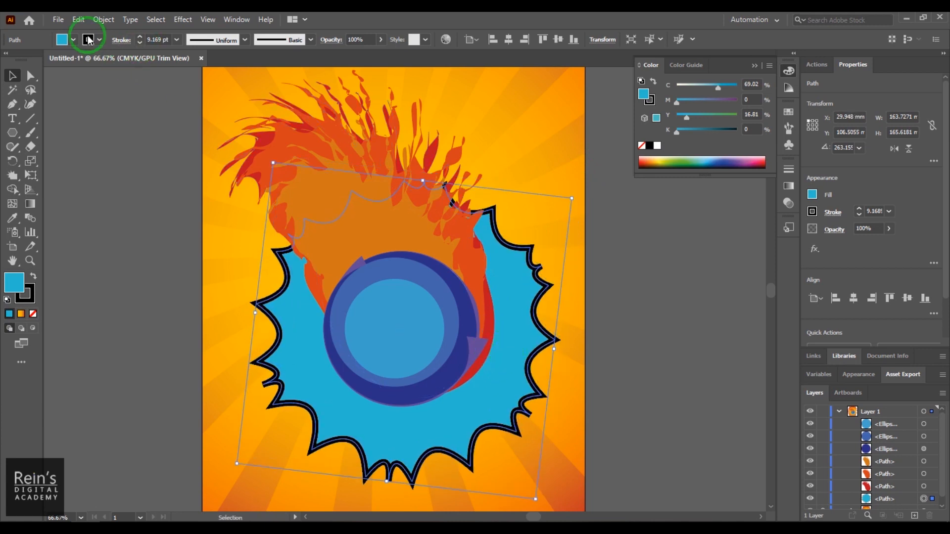
- Recolour the burst's stroke to a deep purple of about C 83, M 100, Y 0, K 0
double_click(24, 297)
drag(735, 204, 735, 179)
click(714, 208)
click(844, 151)
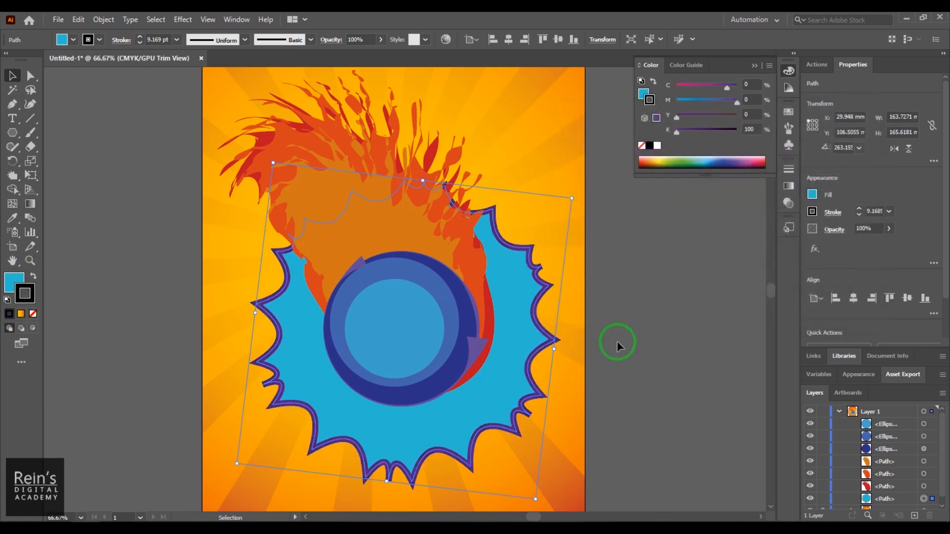
- Reduce the burst's stroke weight to 1 pt
click(152, 39)
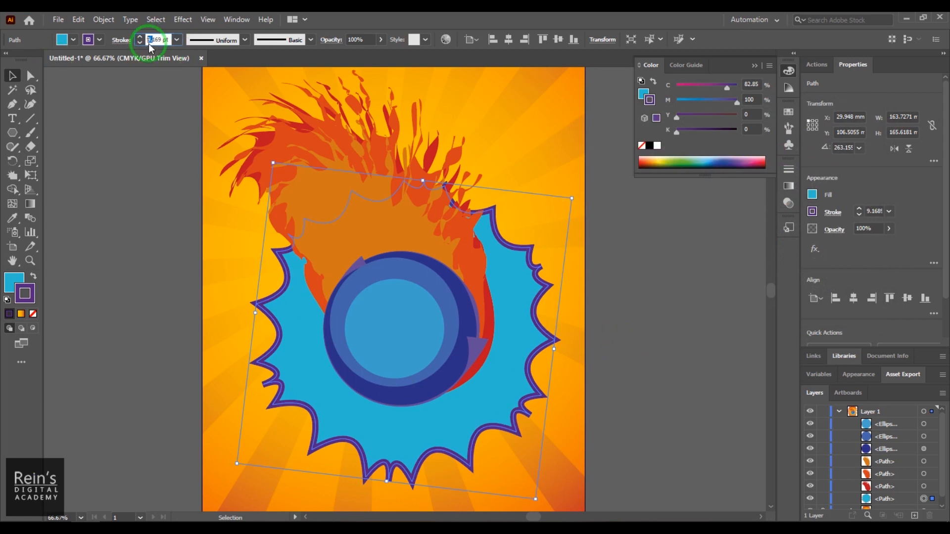
text(6)
key(Return)
text(.75)
key(Return)
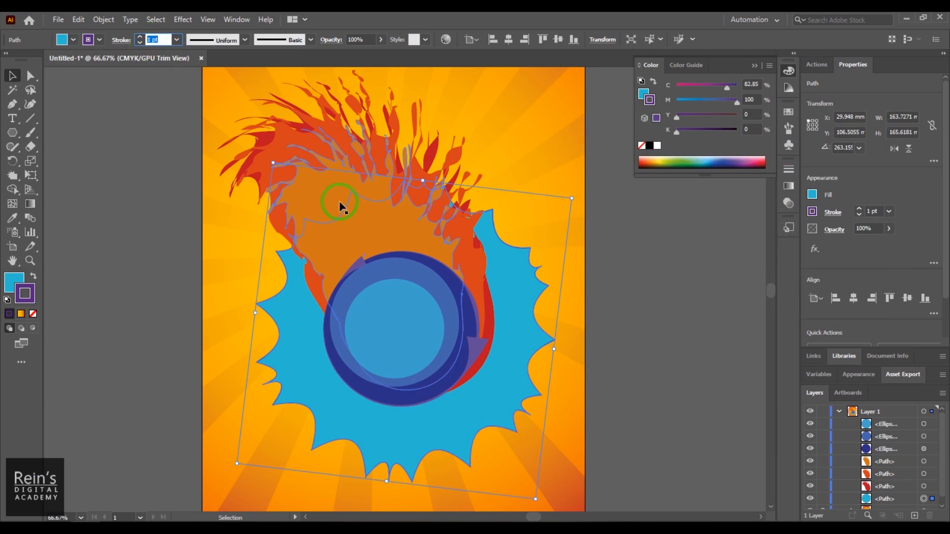
- Fill the burst with a radial gradient
click(14, 289)
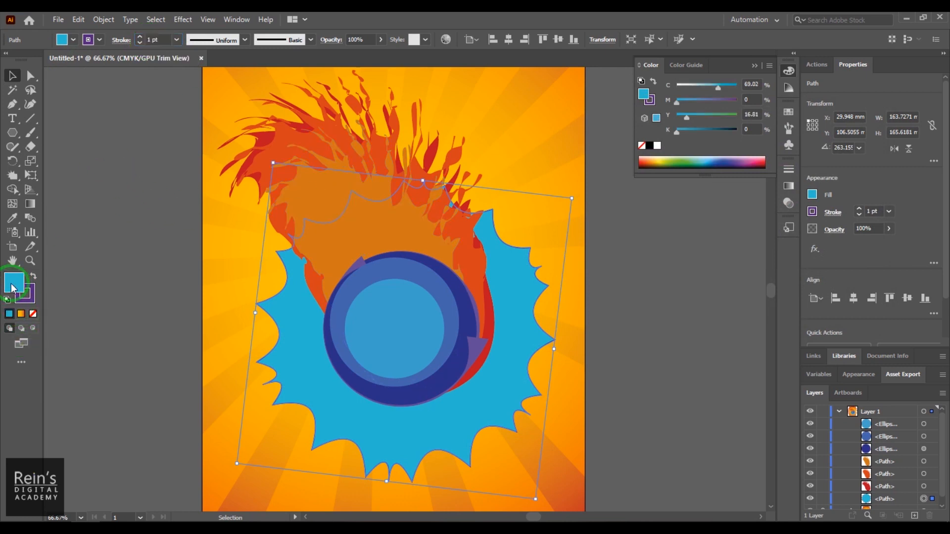
click(20, 316)
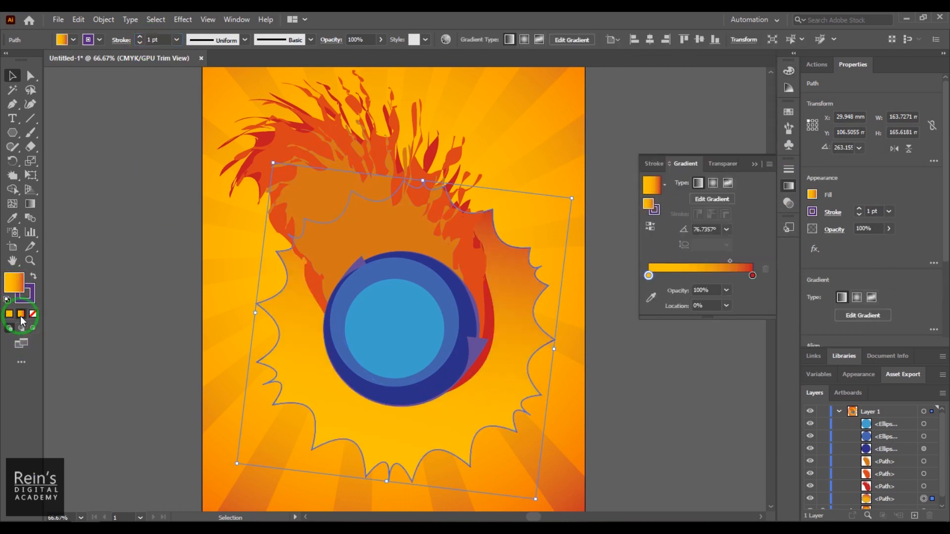
click(713, 183)
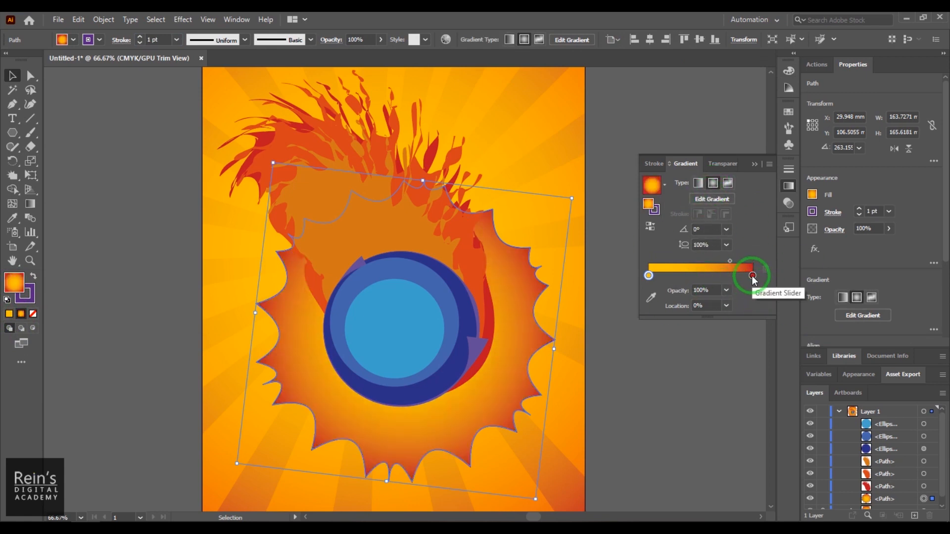
- Set the radial gradient's inner stop to C 100, M 100, Y 0, K 0 and its outer stop to C 100, M 0, Y 0, K 10
double_click(648, 275)
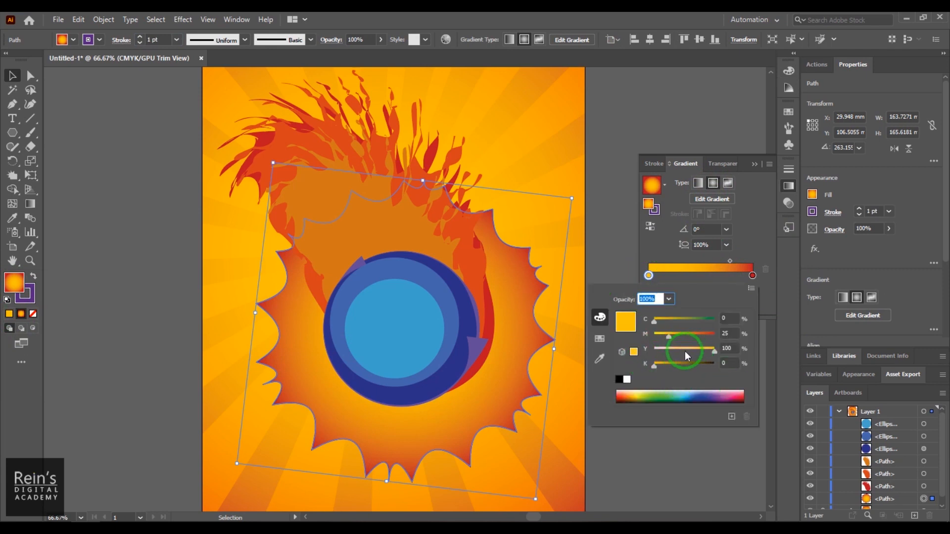
drag(652, 321, 709, 346)
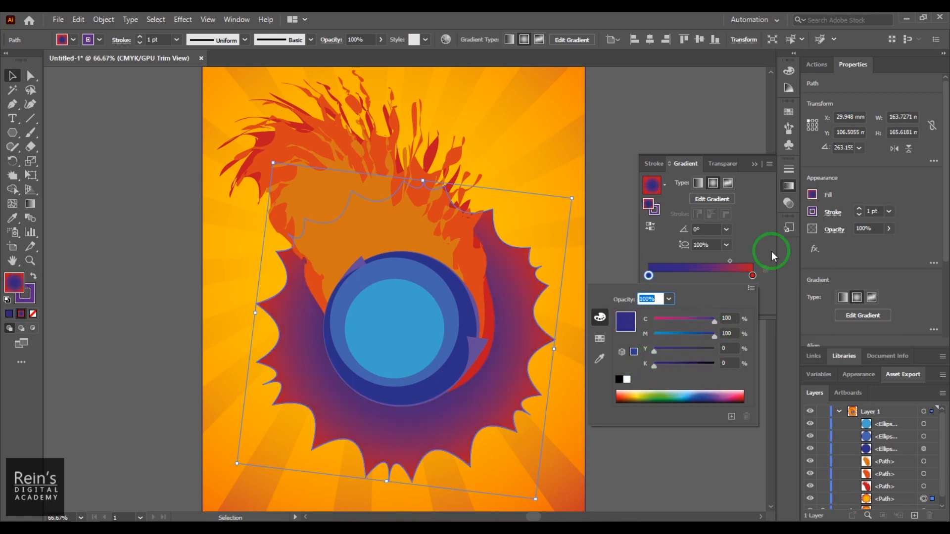
click(752, 277)
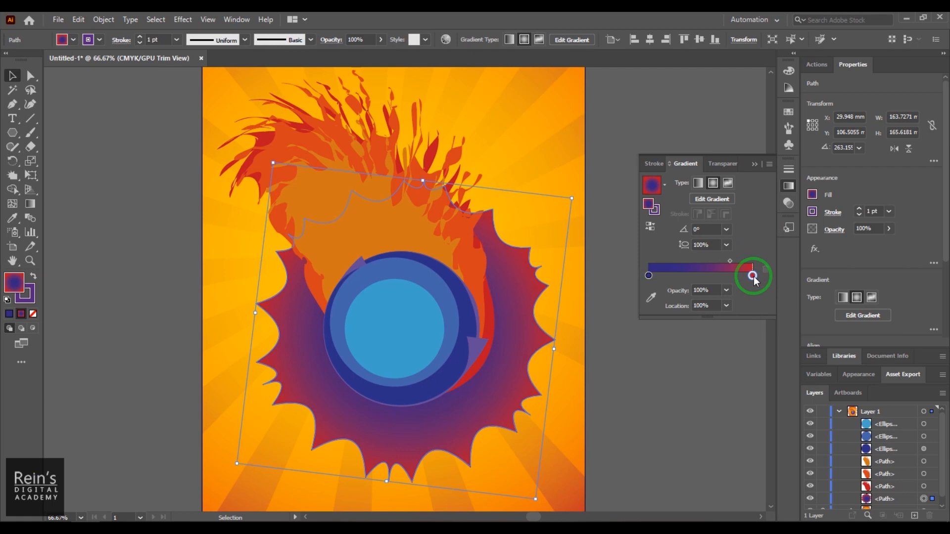
double_click(752, 276)
drag(668, 322, 635, 358)
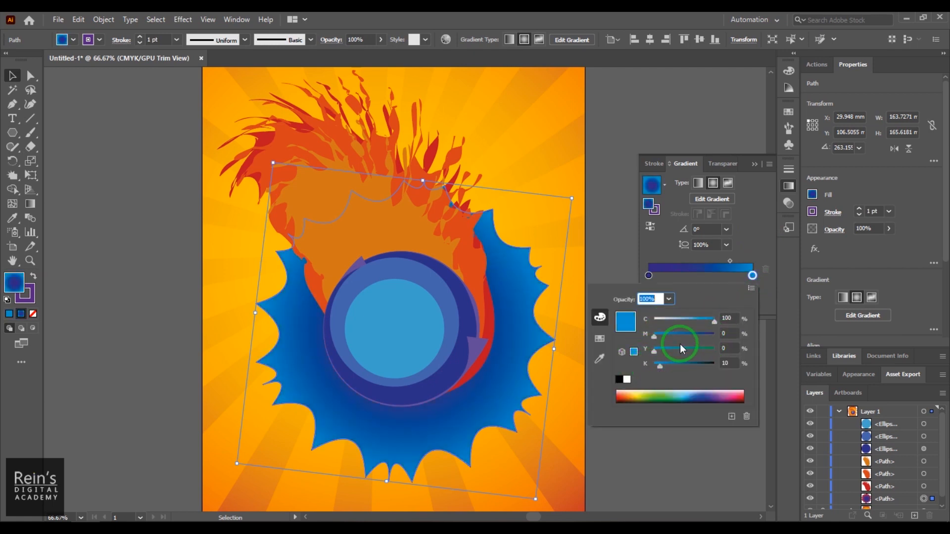
- Swap the gradient stops so bright blue is inside and dark blue outside, with the midpoint at about 84%, and deselect the burst
click(702, 267)
drag(729, 260, 780, 277)
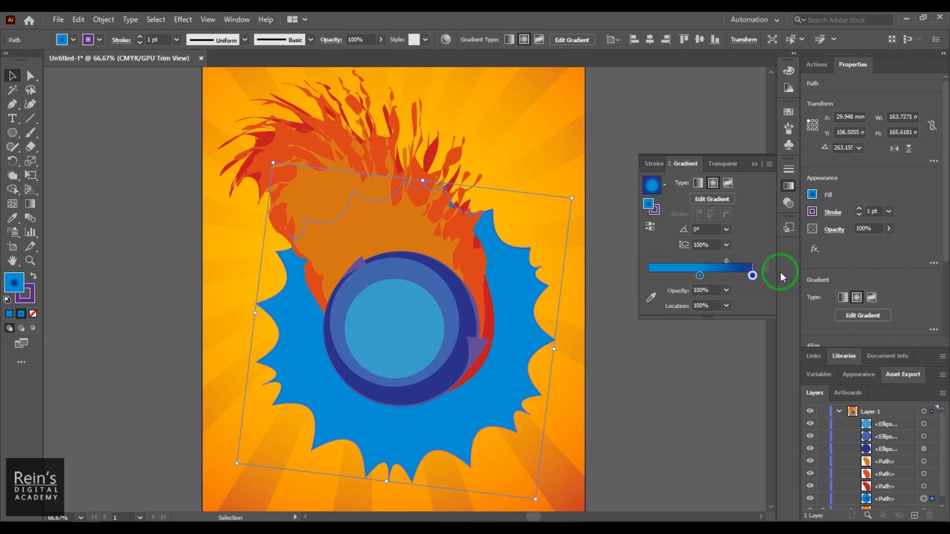
click(700, 275)
drag(699, 276, 735, 261)
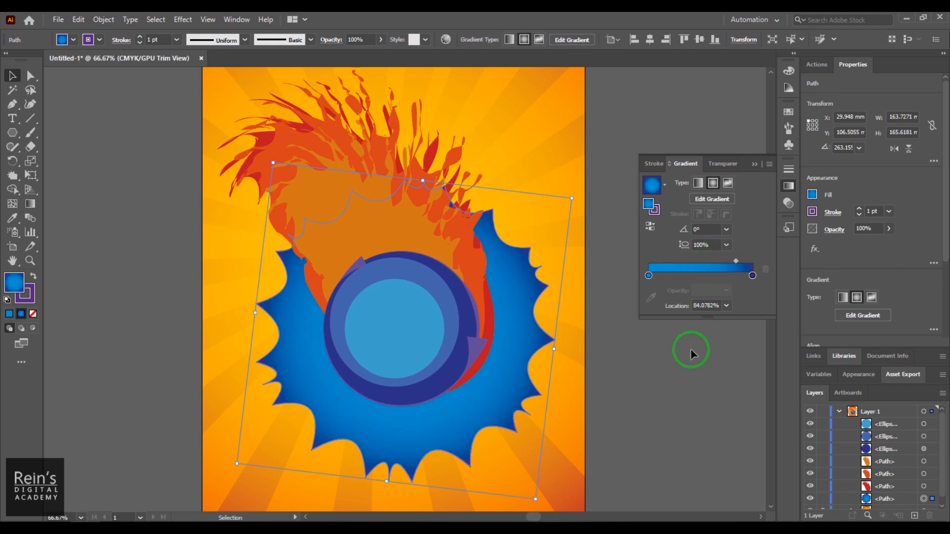
click(685, 363)
click(754, 164)
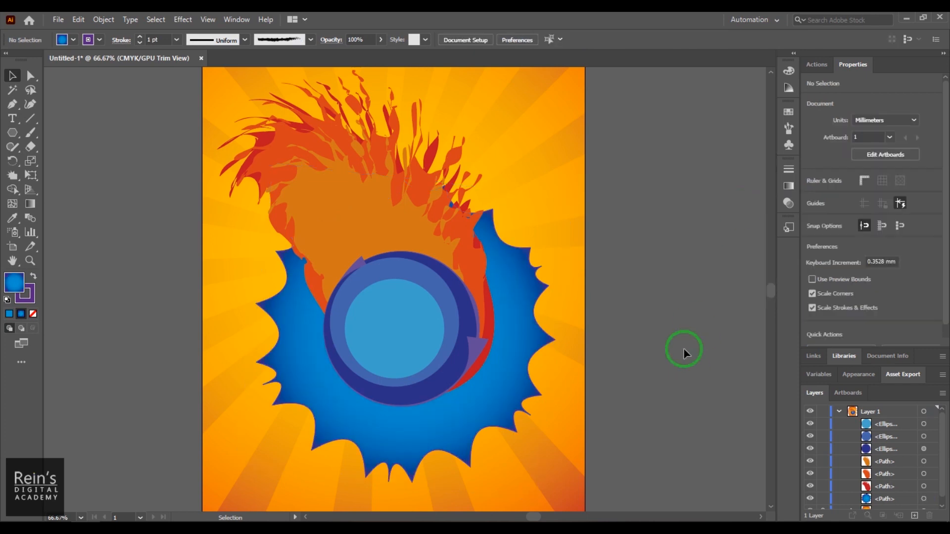
- Set the burst's purple stroke weight to 5 pt and deselect it
click(515, 379)
click(660, 368)
click(531, 400)
click(146, 44)
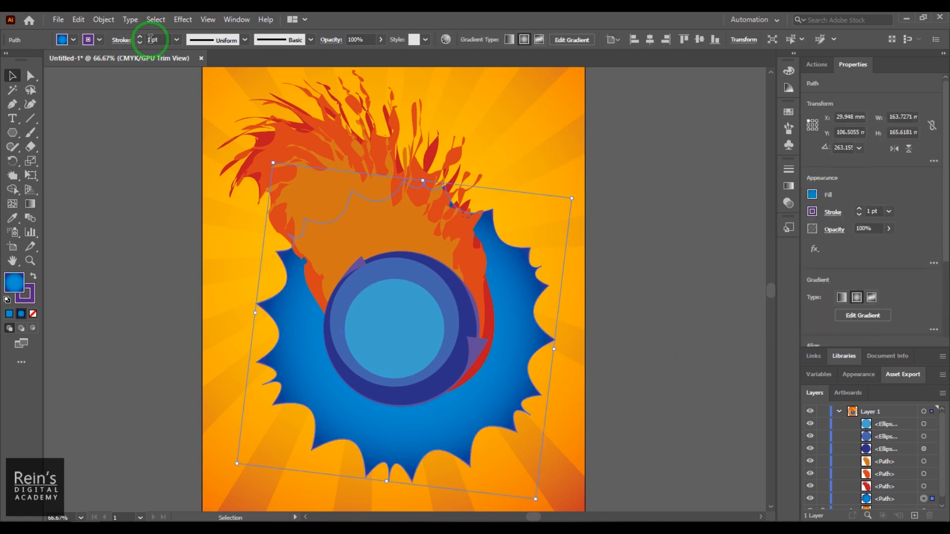
text(5)
key(Return)
click(547, 318)
click(657, 297)
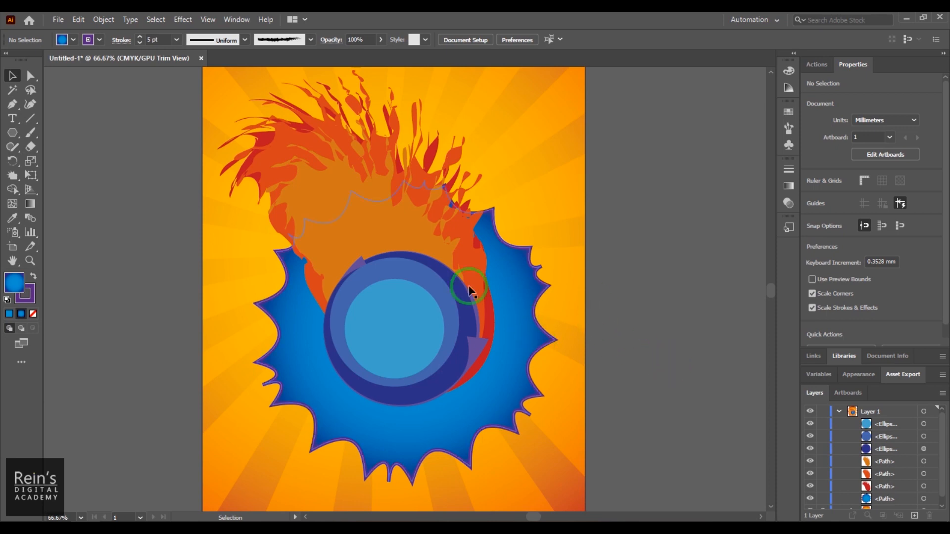
- Bring up the set of distortion tools grouped with the Crystallize tool
click(12, 175)
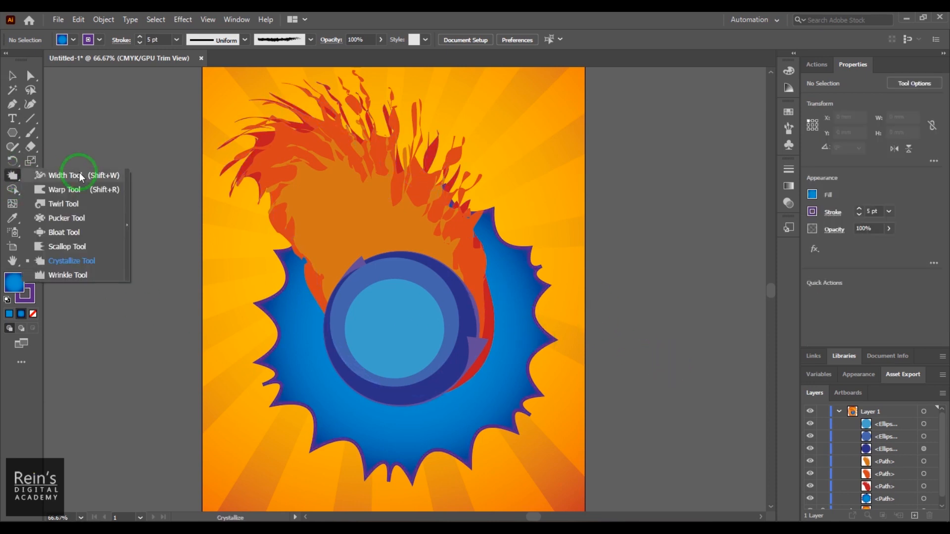